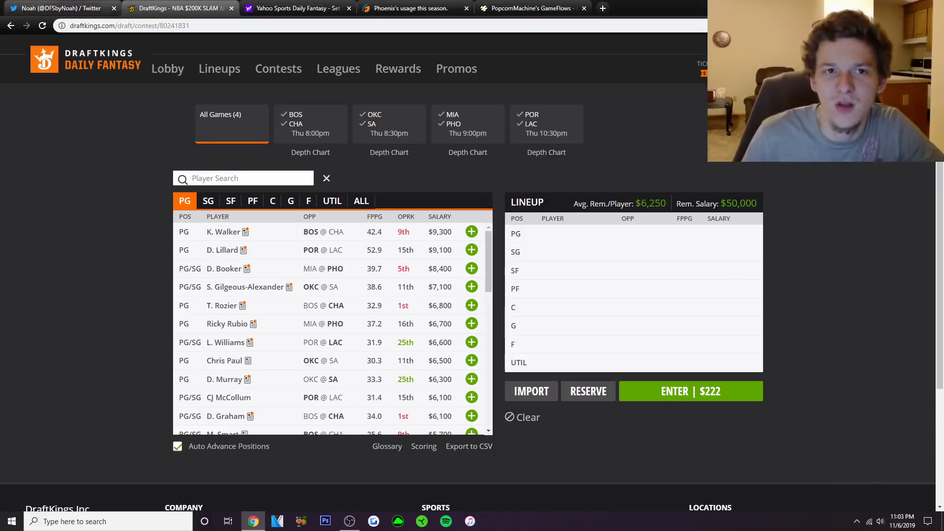
# Switch to the Twitter profile and browse its recent tweets back up to the profile header.
pyautogui.click(61, 8)
pyautogui.scroll(15, 438, 286)
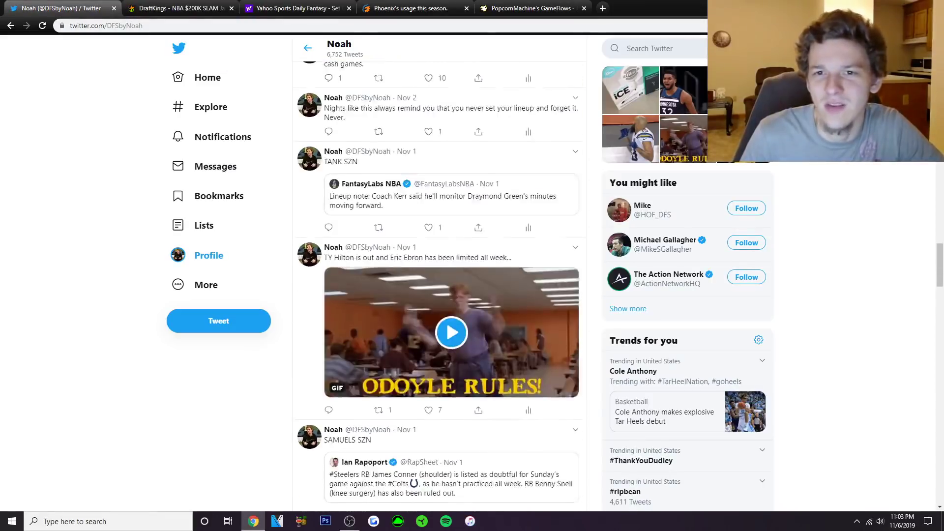
pyautogui.scroll(15, 438, 286)
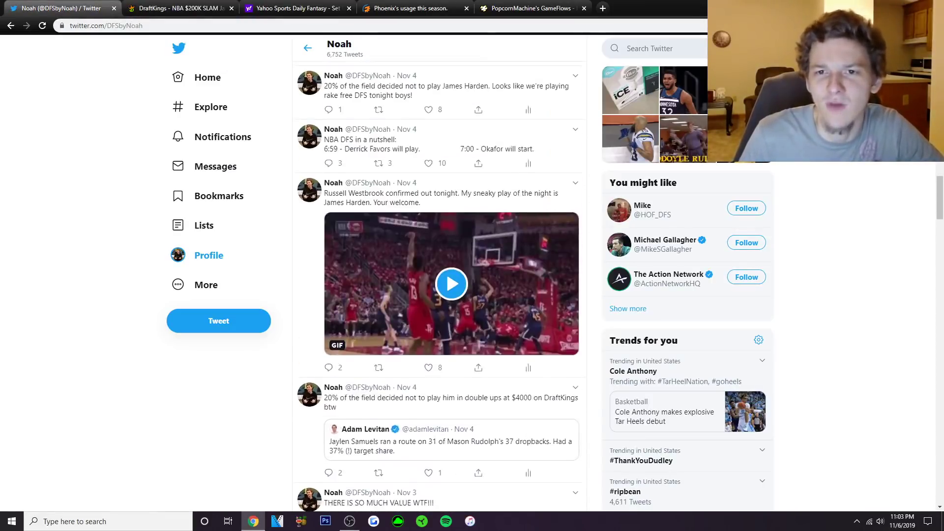
pyautogui.scroll(15, 438, 286)
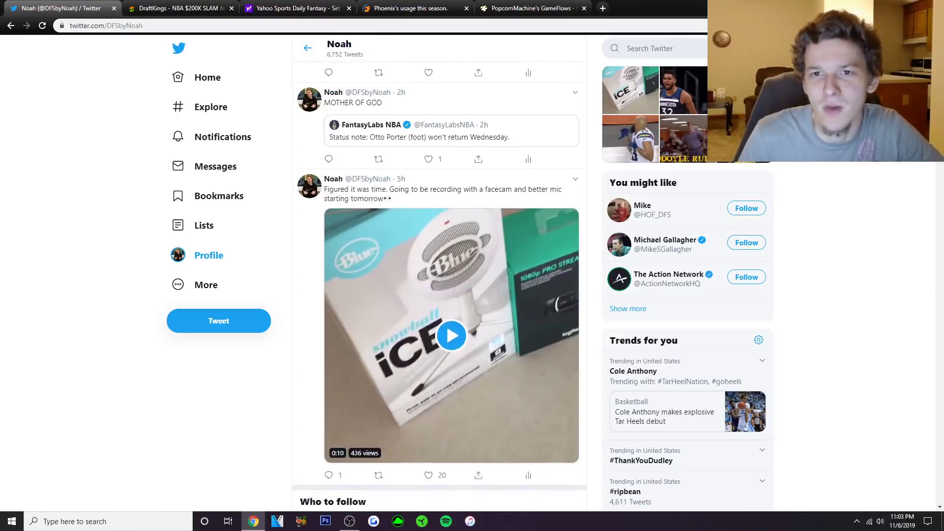
pyautogui.scroll(3, 438, 286)
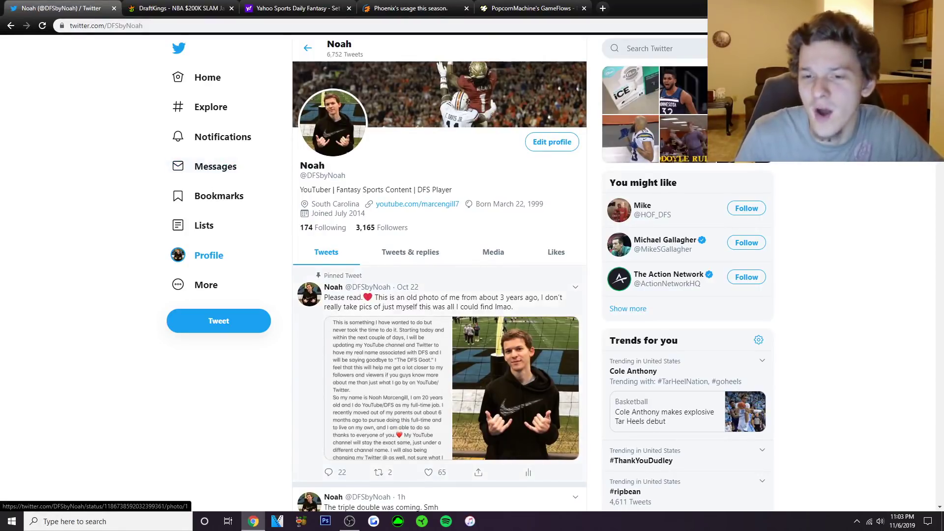
# View both images attached to the pinned tweet, then return to the profile timeline.
pyautogui.scroll(-1, 515, 344)
pyautogui.click(389, 339)
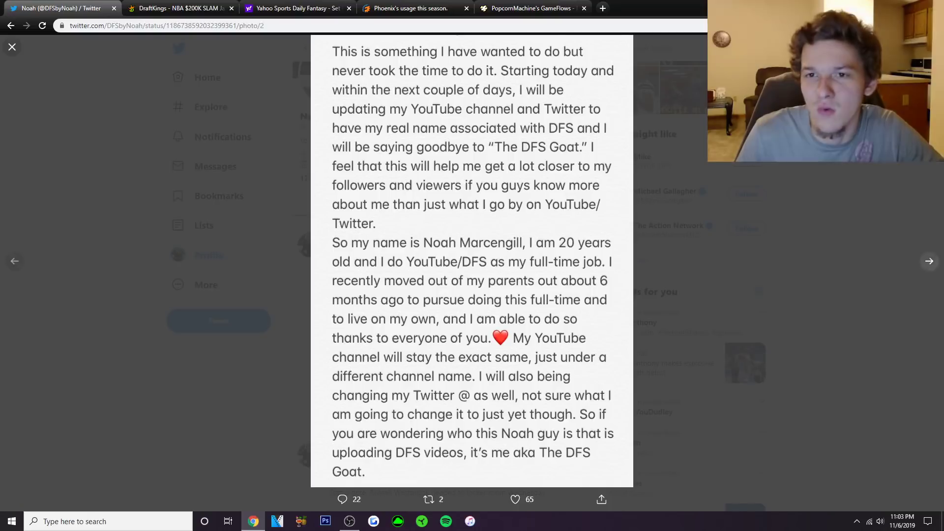
pyautogui.press('Right')
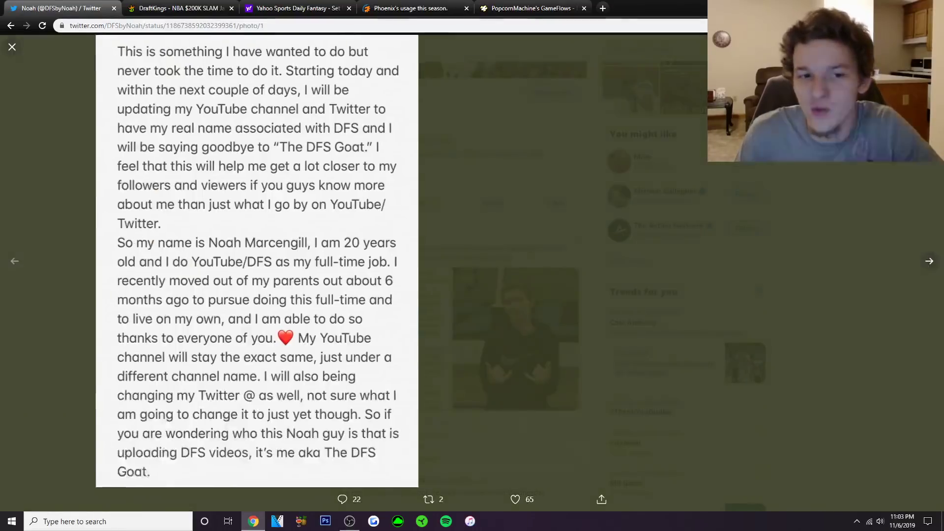
pyautogui.press('Left')
pyautogui.press('Right')
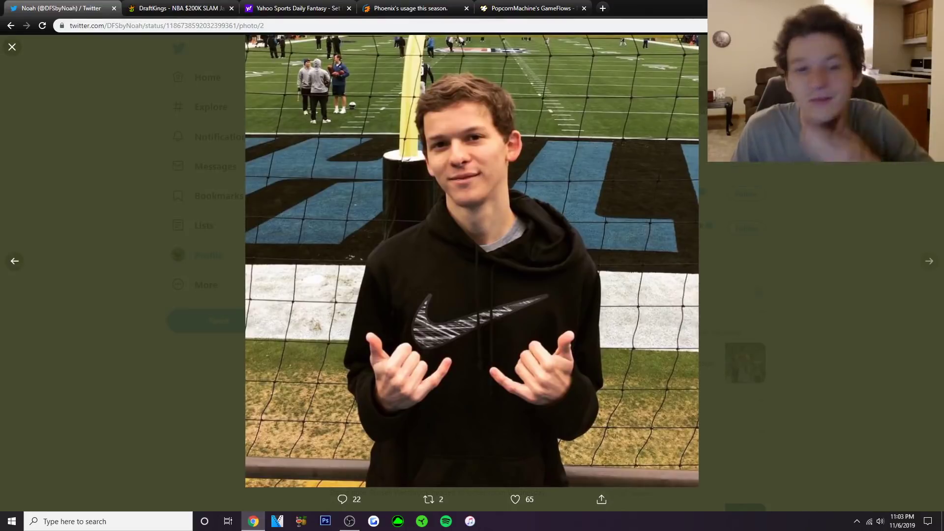
pyautogui.press('Left')
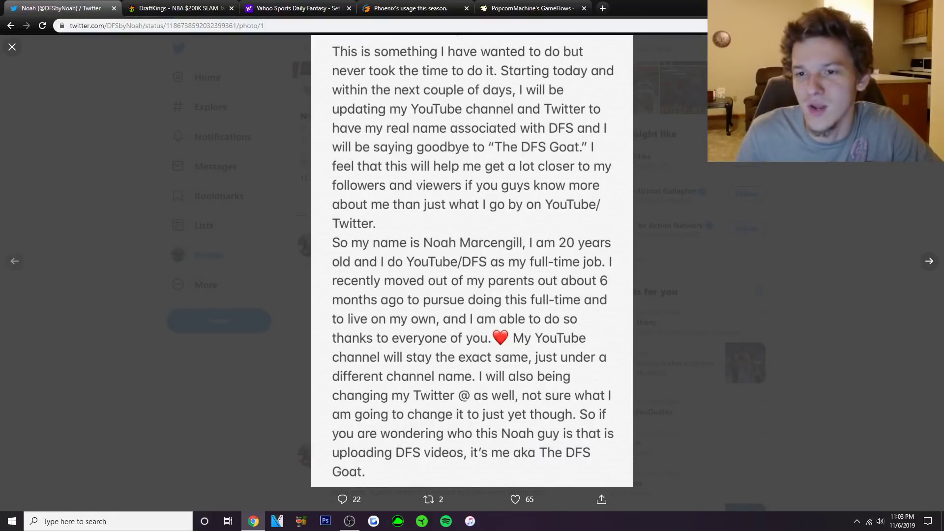
pyautogui.press('Escape')
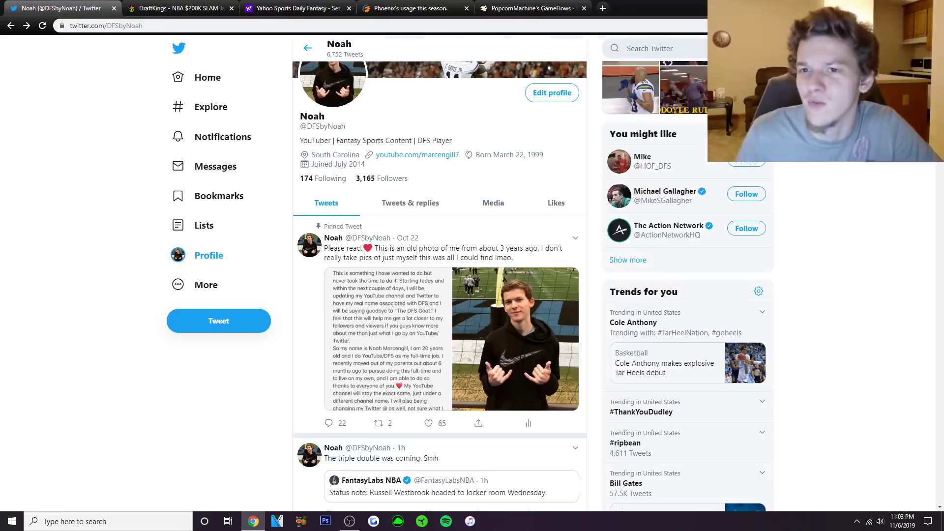
pyautogui.scroll(-1, 438, 285)
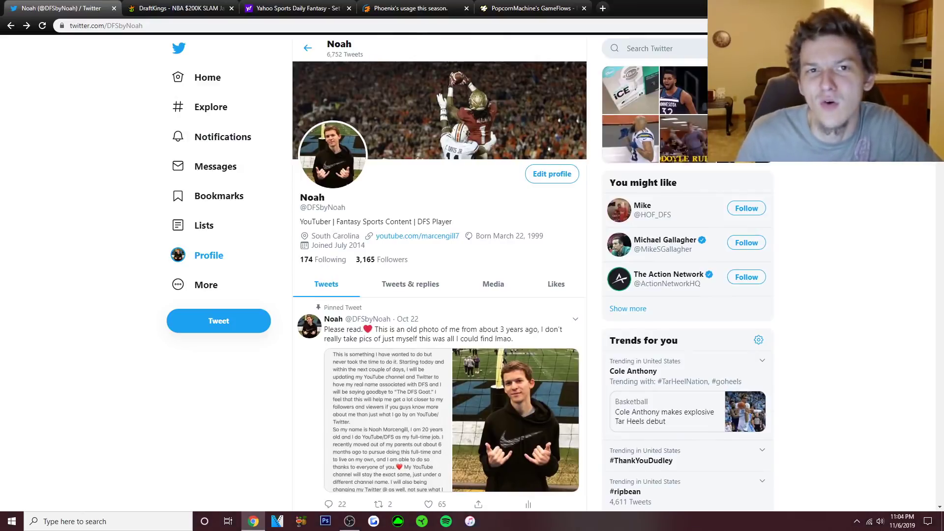
# Switch to the DraftKings draft page and review Kemba Walker's 10-game log.
pyautogui.hotkey('ctrl', 'Tab')
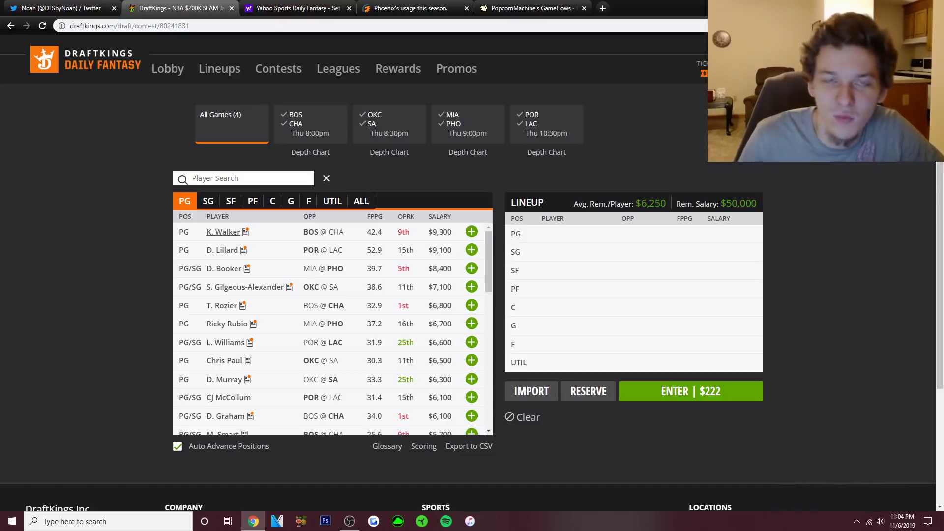
pyautogui.click(223, 231)
pyautogui.click(463, 213)
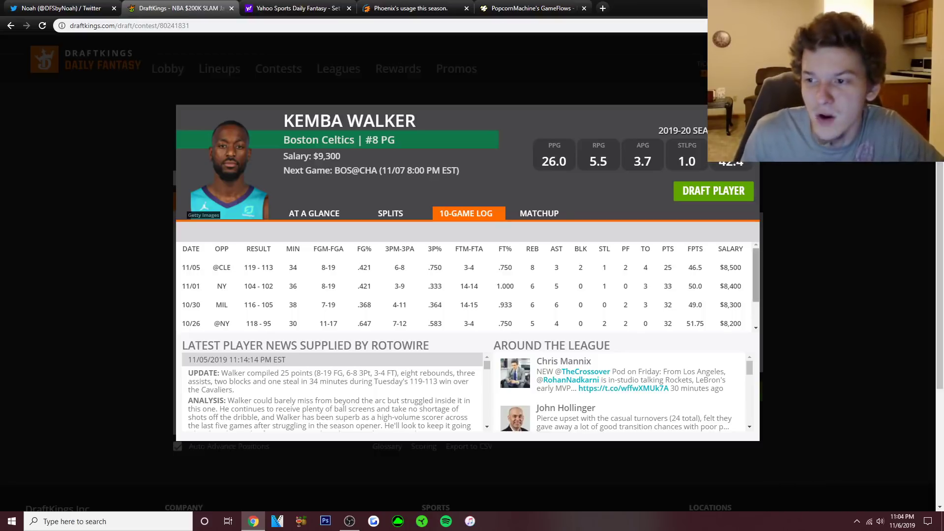
pyautogui.scroll(-1, 467, 285)
pyautogui.scroll(1, 467, 285)
pyautogui.scroll(-1, 467, 285)
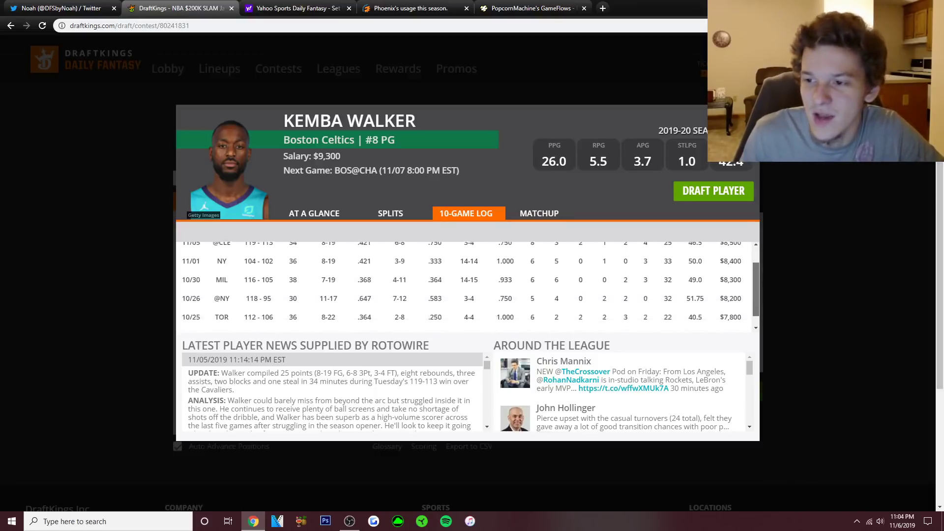
pyautogui.scroll(1, 467, 285)
pyautogui.scroll(1, 467, 290)
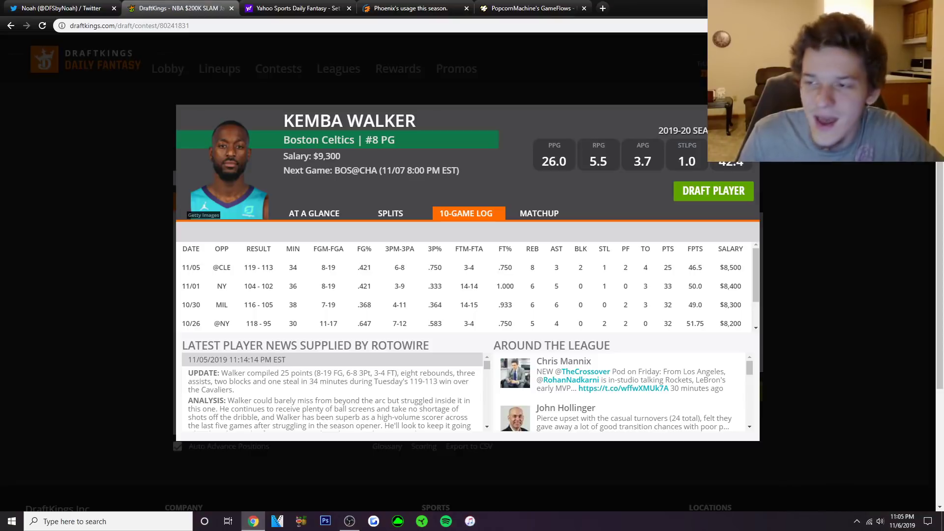
pyautogui.press('Escape')
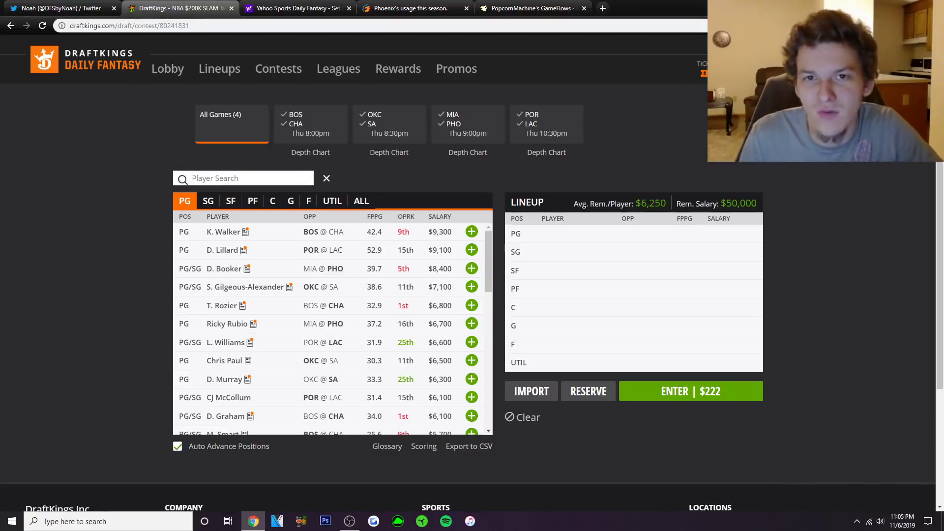
# Switch to Yahoo Daily Fantasy and add Kemba Walker to the lineup as point guard.
pyautogui.hotkey('ctrl', 'Tab')
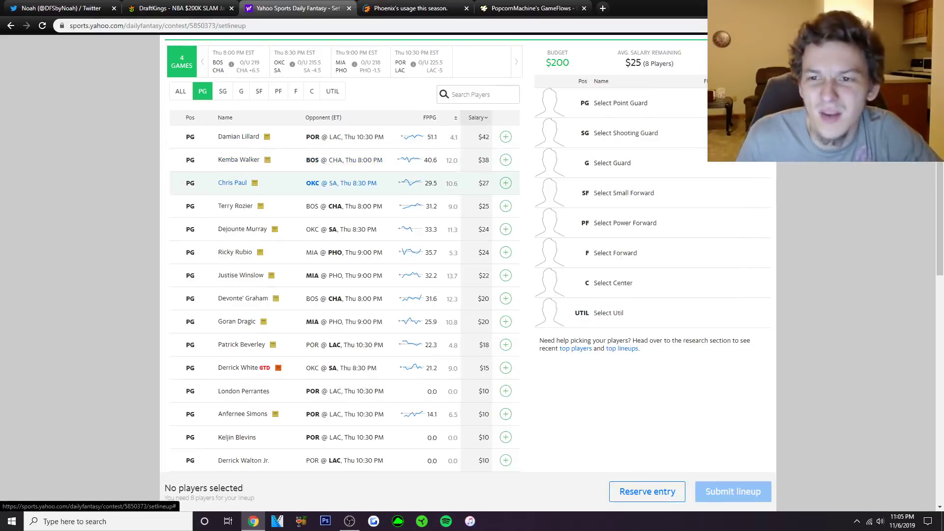
pyautogui.click(505, 160)
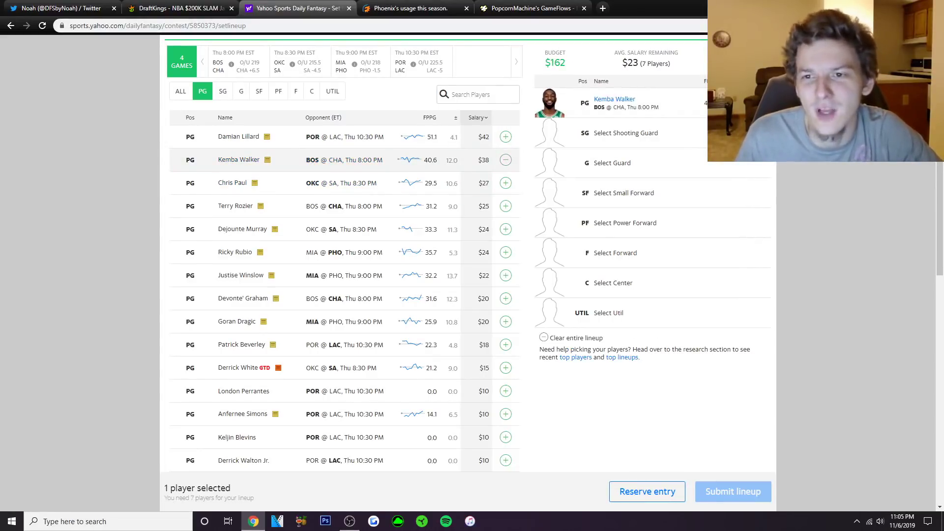
# Return to DraftKings and look over the player pool for all positions, then for point guards only.
pyautogui.click(177, 8)
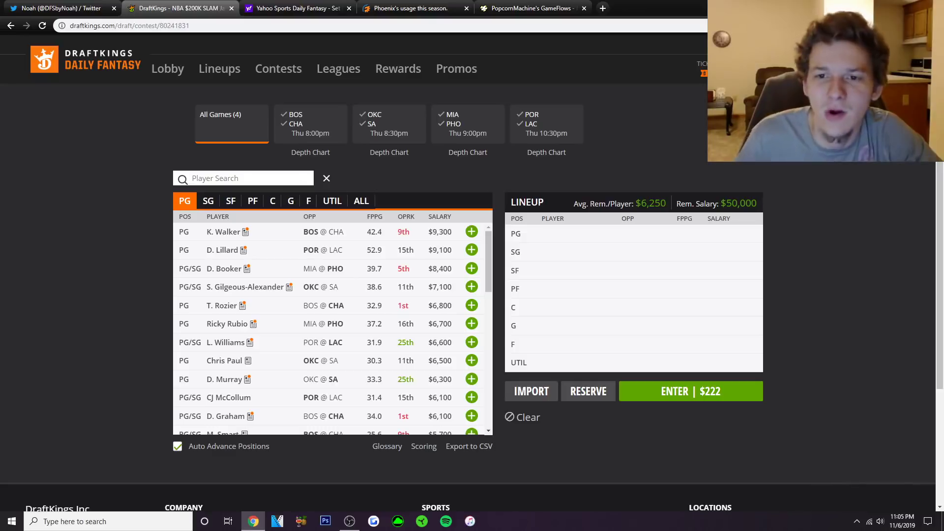
pyautogui.click(361, 200)
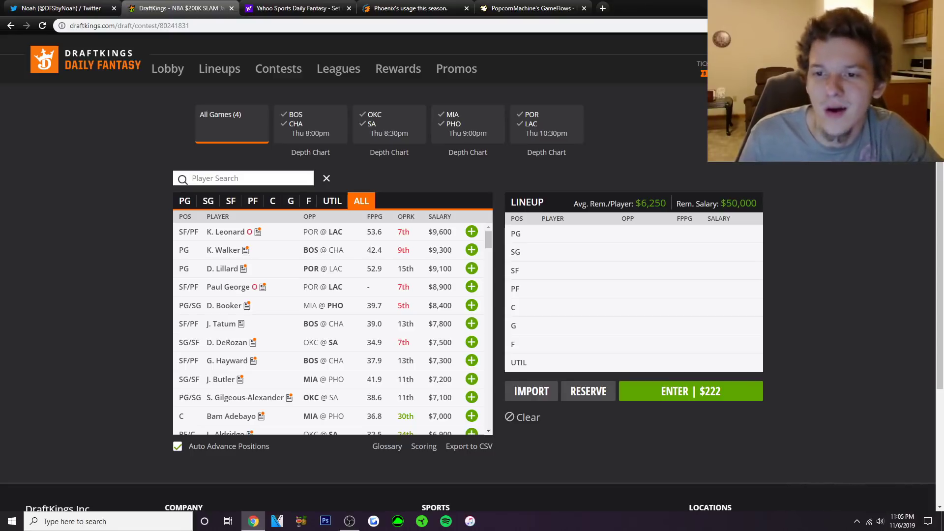
pyautogui.click(184, 201)
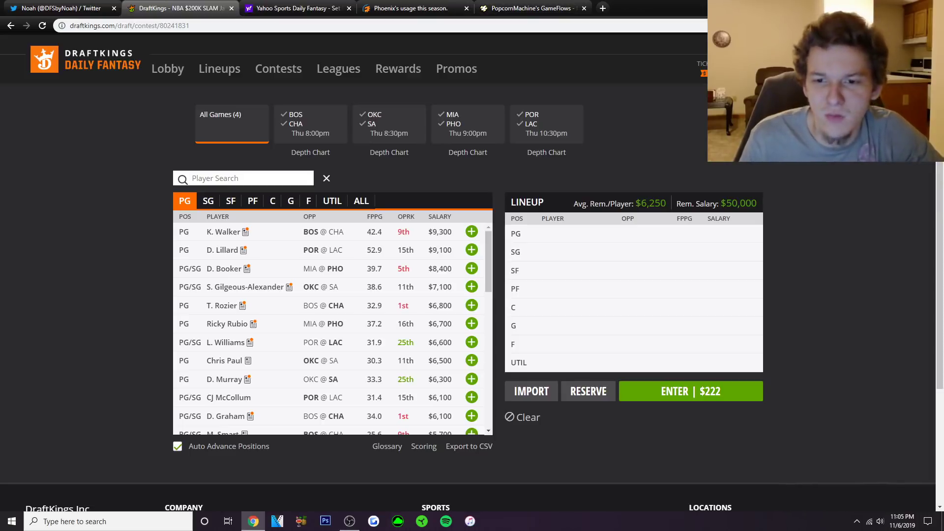
# Review Chris Paul's 10-game log from the DraftKings point guard list, then close his player card.
pyautogui.scroll(-1, 332, 328)
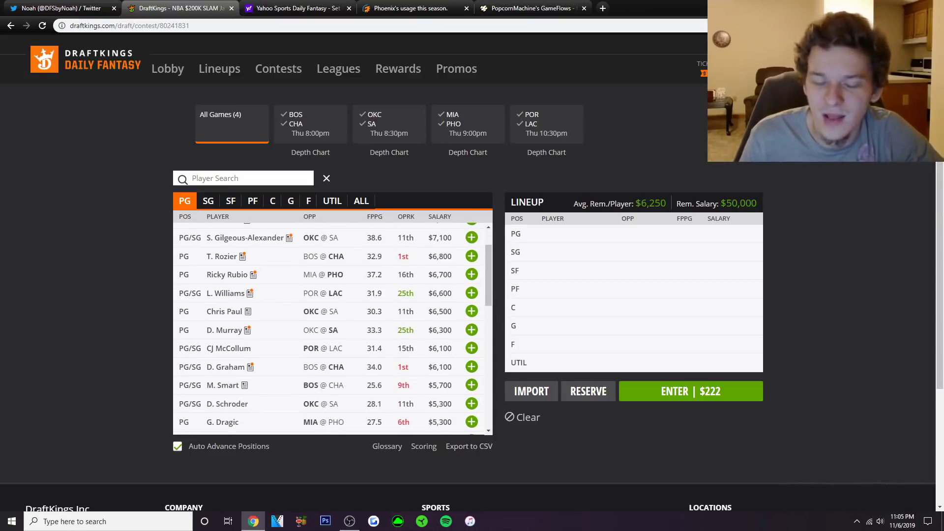
pyautogui.click(471, 274)
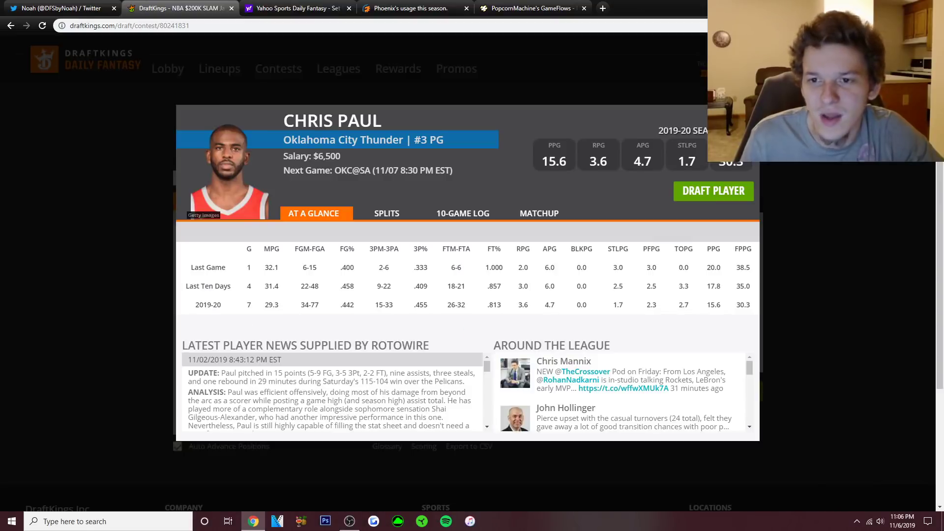
pyautogui.click(466, 213)
pyautogui.scroll(-2, 467, 287)
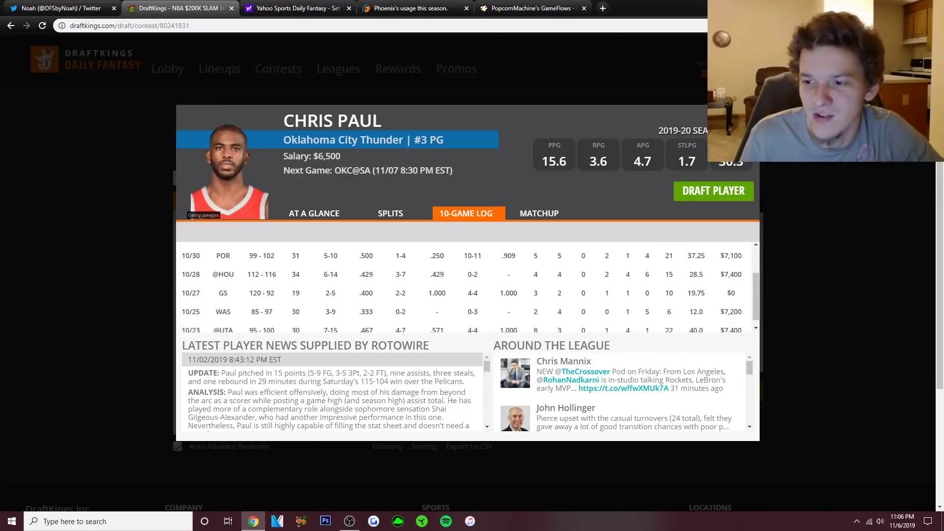
pyautogui.scroll(-1, 467, 290)
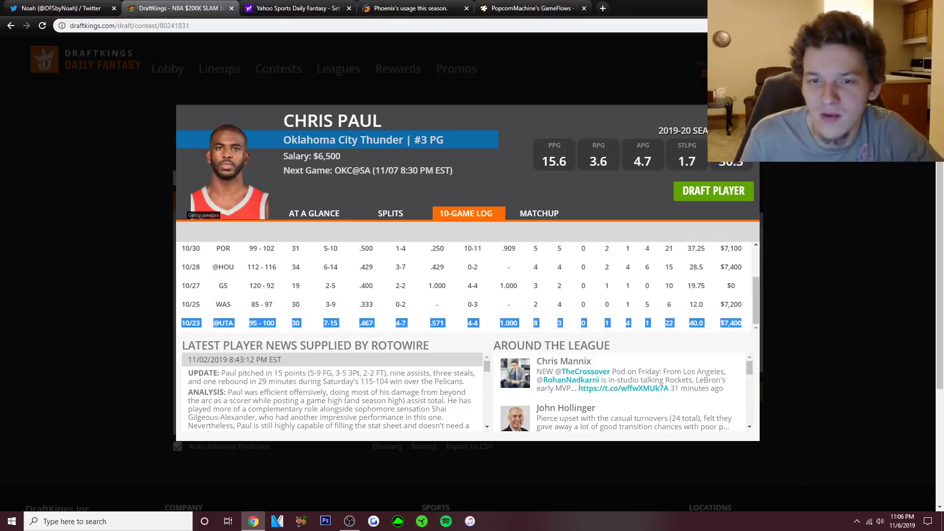
pyautogui.scroll(2, 755, 295)
pyautogui.scroll(3, 467, 285)
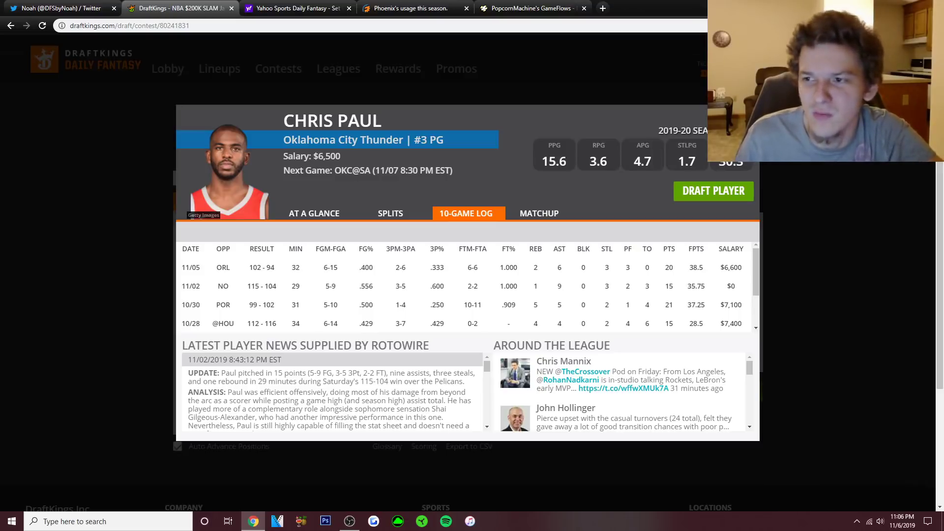
pyautogui.press('Escape')
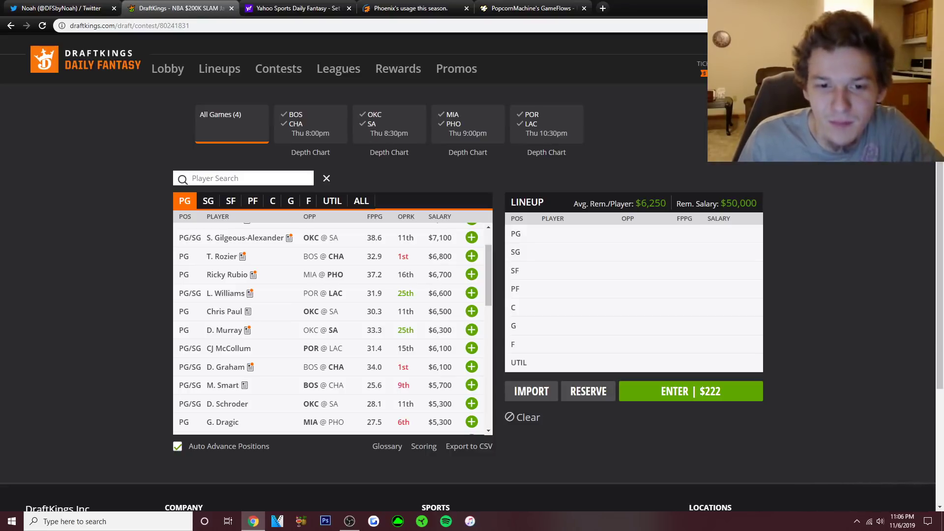
# Find Devonte' Graham among the DraftKings point guards and bring up his 10-game log.
pyautogui.scroll(-1, 332, 328)
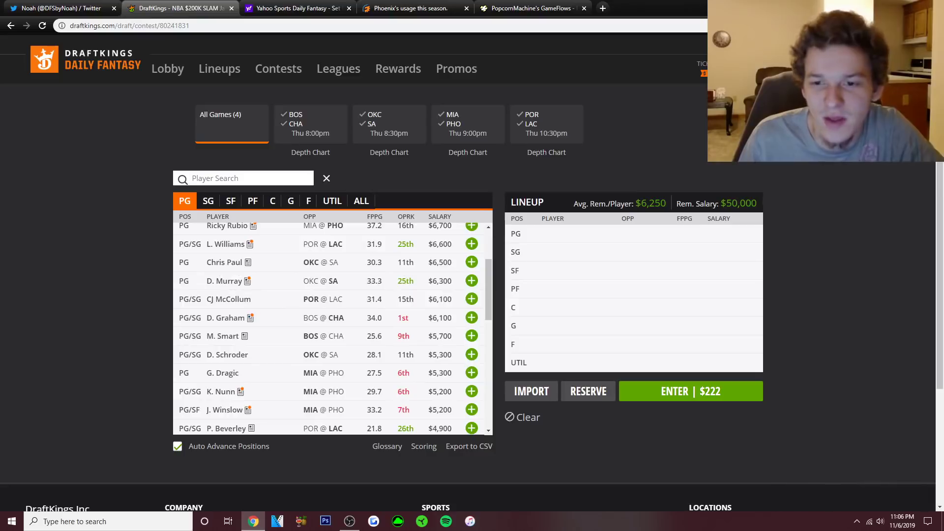
pyautogui.scroll(-1, 226, 273)
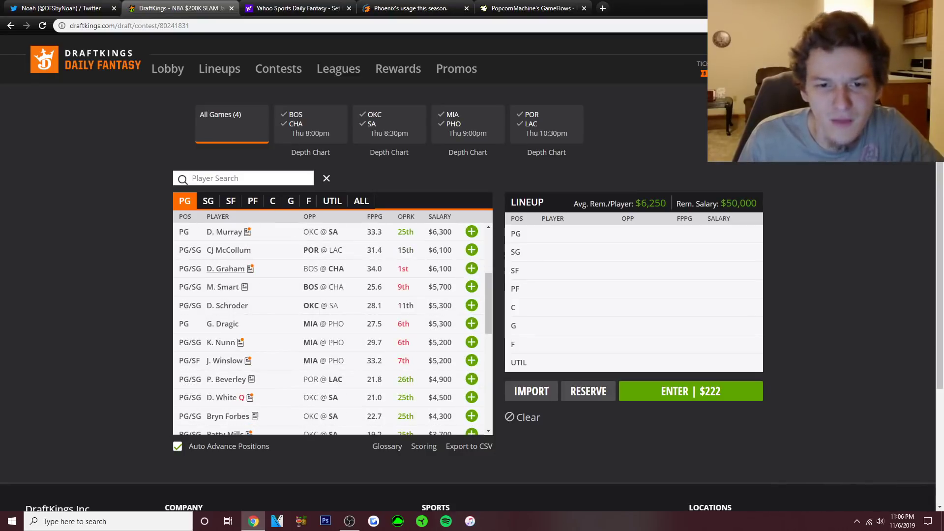
pyautogui.click(225, 268)
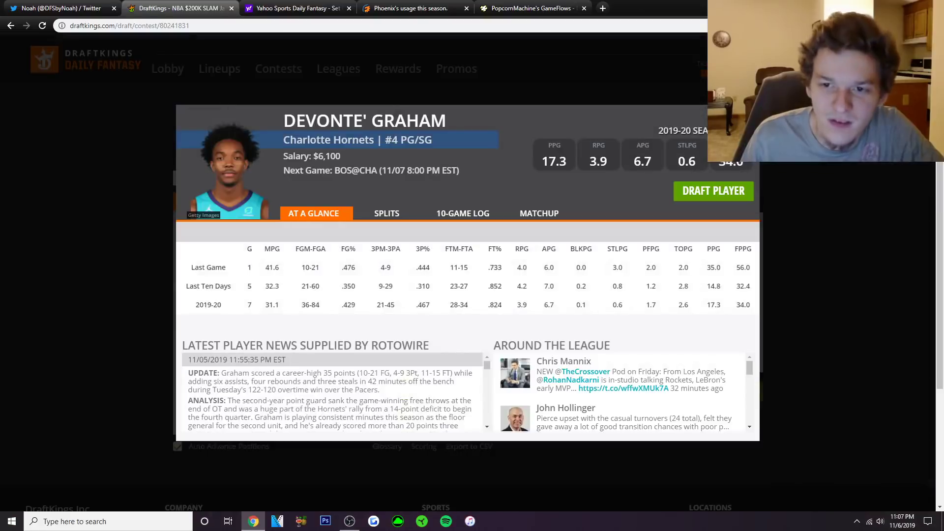
pyautogui.click(462, 213)
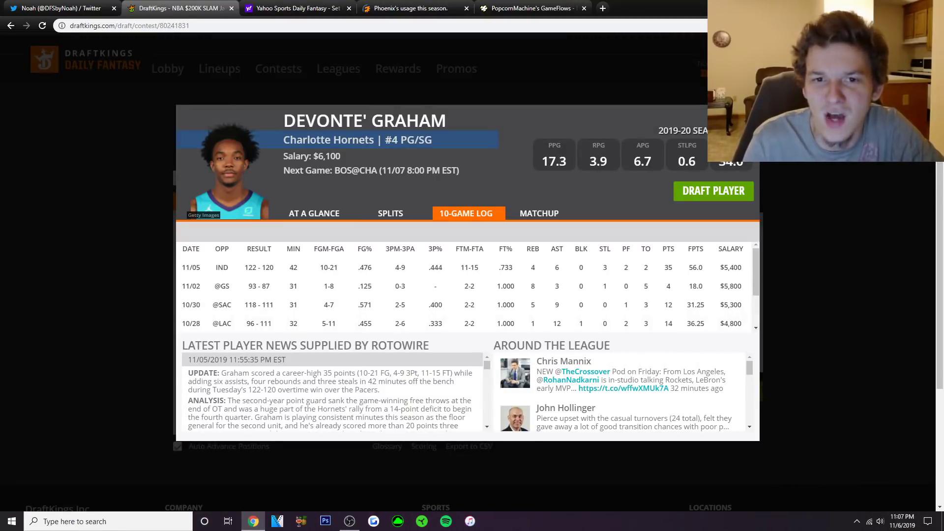
# Examine player stints in PopcornMachine's Nov 05, 2019 Pacers at Hornets game flow, then return to Graham's DraftKings card.
pyautogui.click(531, 8)
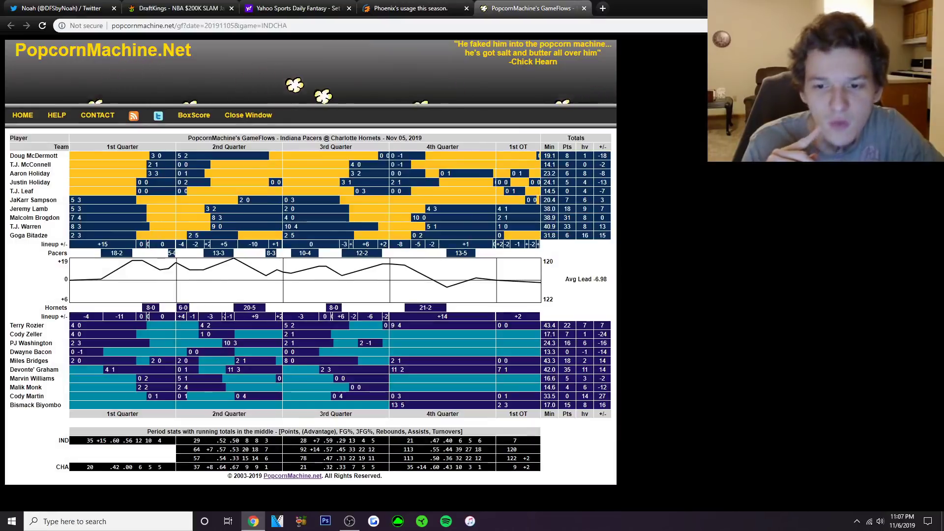
pyautogui.moveTo(371, 343)
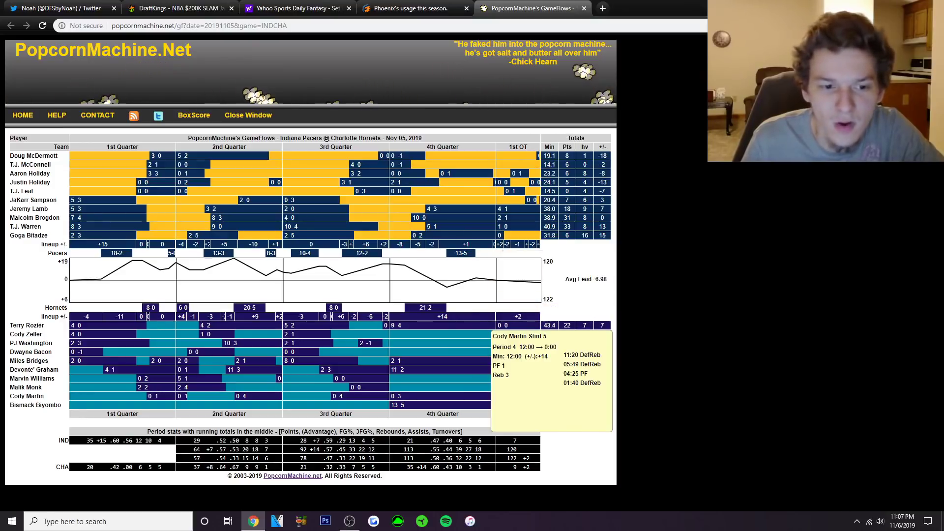
pyautogui.moveTo(442, 404)
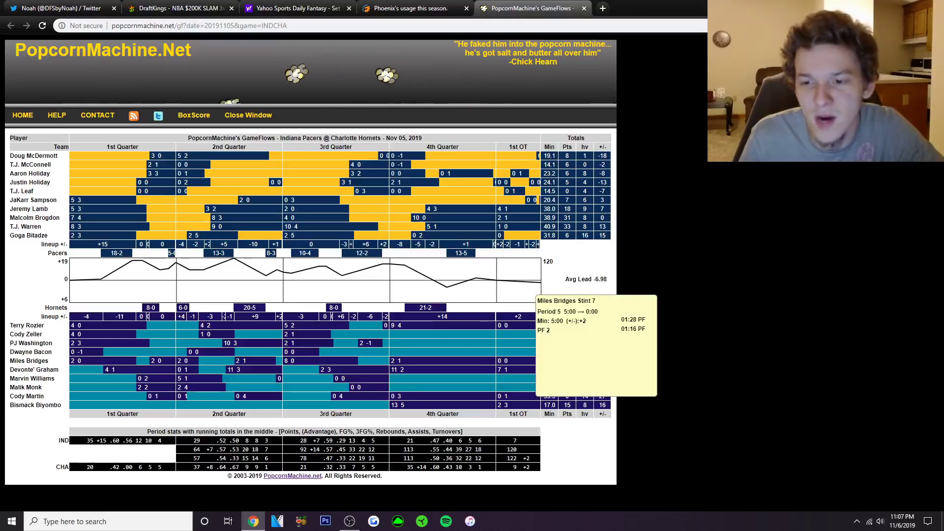
pyautogui.moveTo(453, 235)
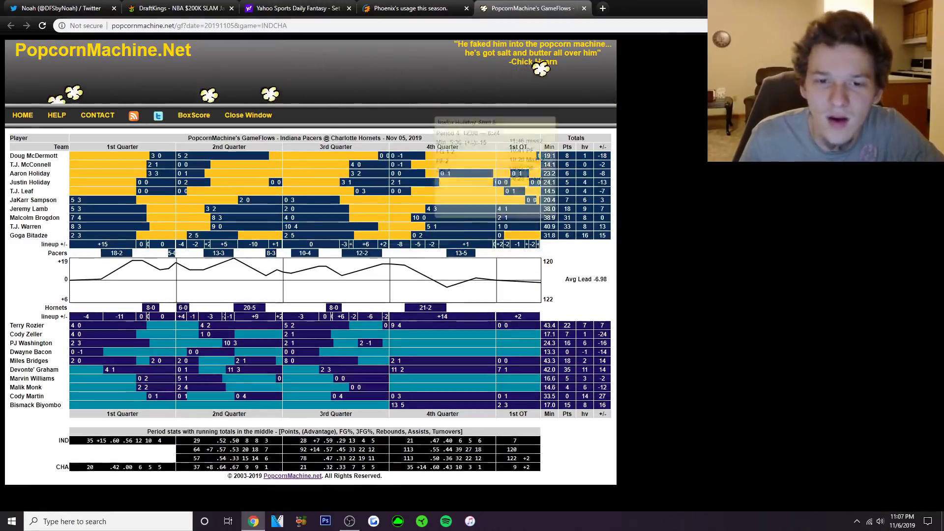
pyautogui.hotkey('ctrl', '1')
pyautogui.hotkey('ctrl', 'Tab')
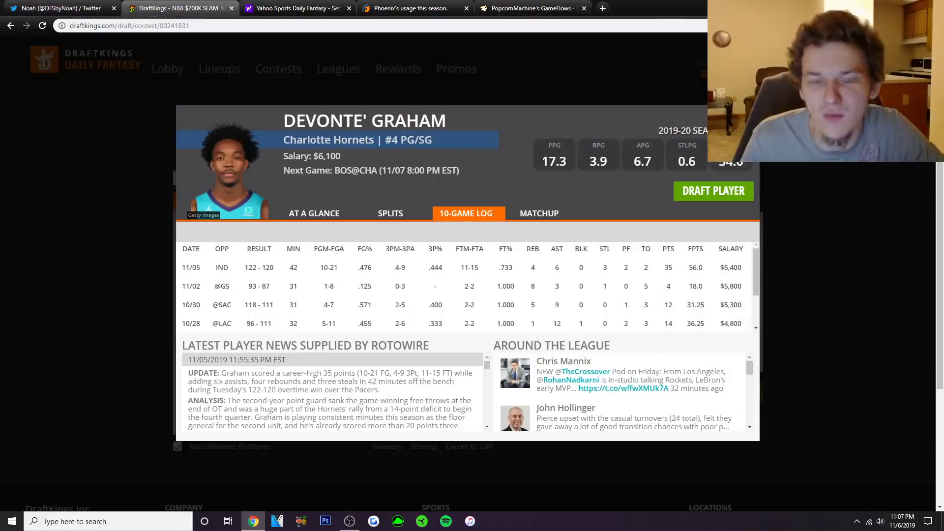
# Reopen Devonte' Graham's card from the point guard list, review his full 10-game log, then close the card.
pyautogui.press('Escape')
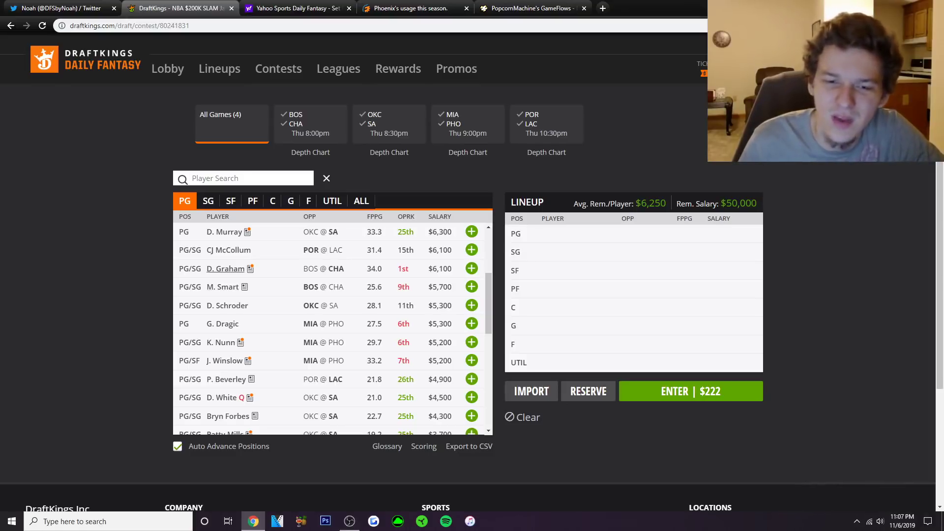
pyautogui.click(471, 269)
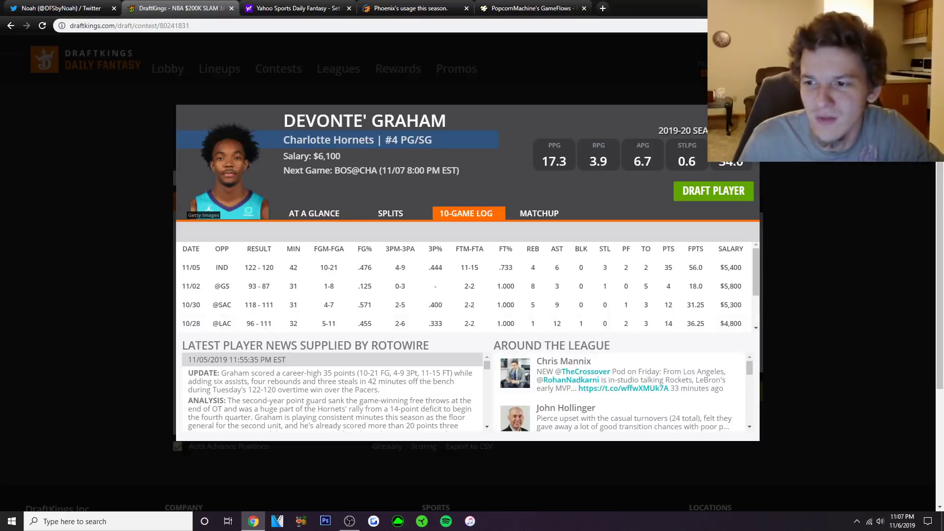
pyautogui.scroll(-1, 471, 288)
pyautogui.scroll(2, 470, 287)
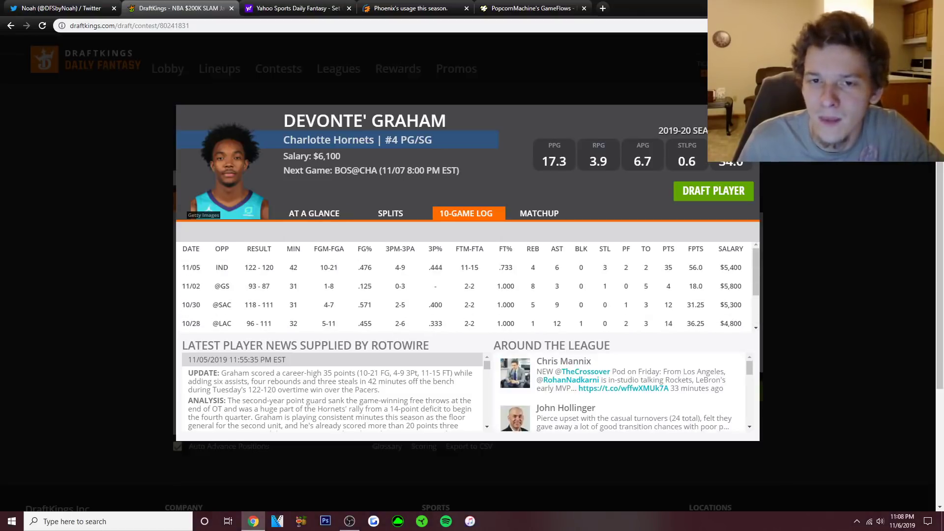
pyautogui.scroll(-2, 471, 287)
pyautogui.scroll(2, 470, 288)
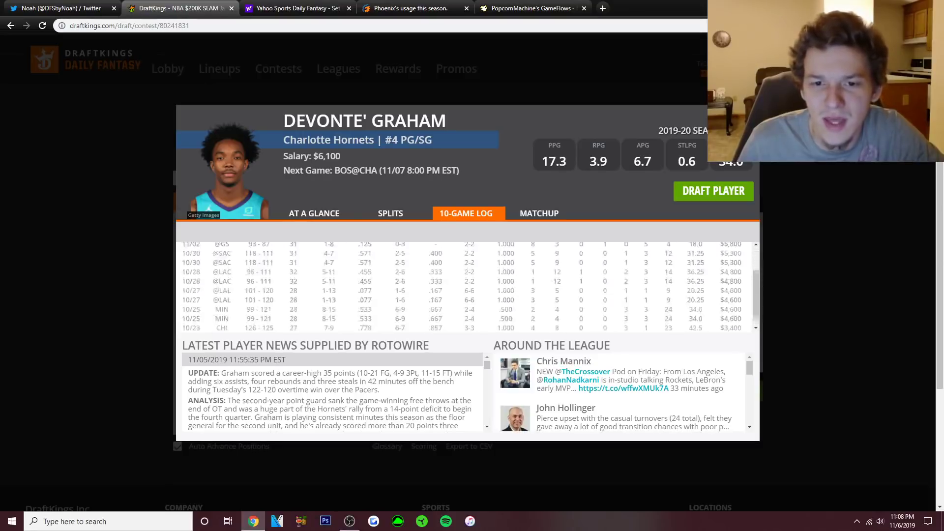
pyautogui.scroll(-2, 471, 287)
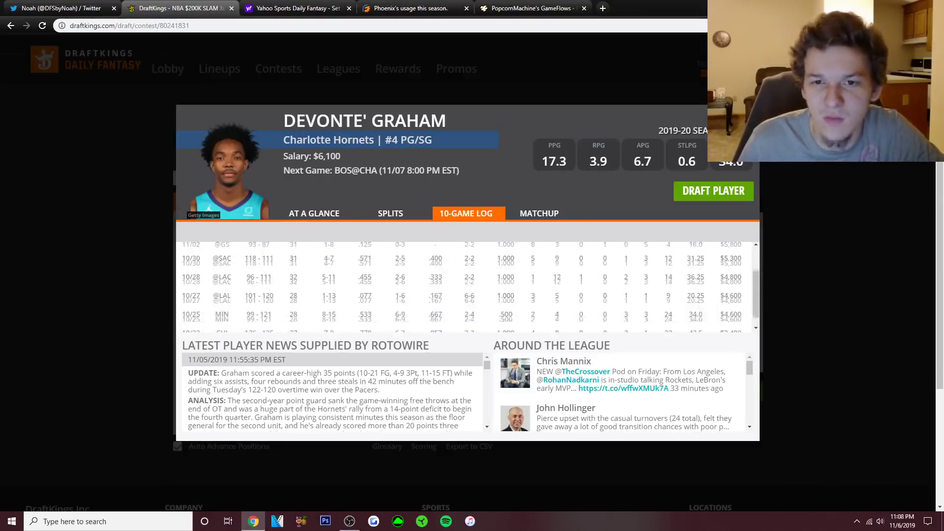
pyautogui.scroll(2, 470, 288)
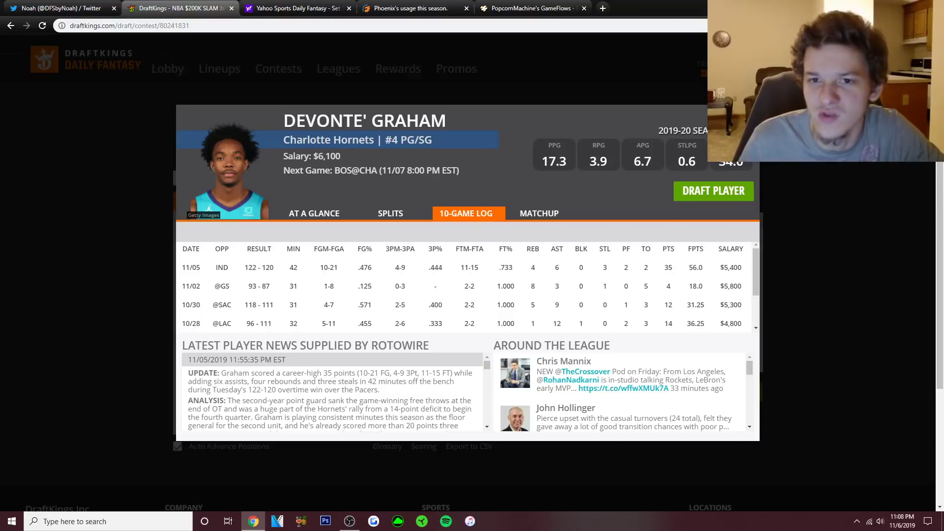
pyautogui.press('Escape')
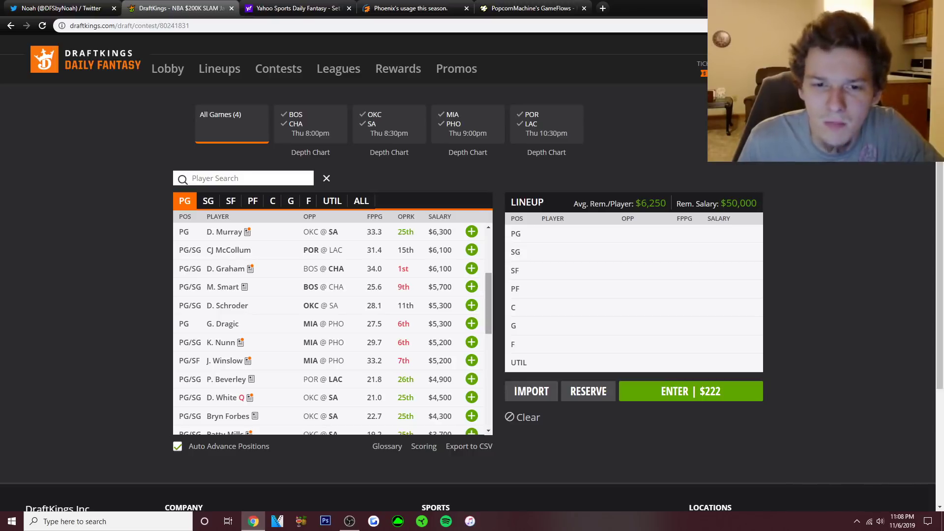
# Find Dennis Schroder among the point guards, review his 10-game log, then close his player card.
pyautogui.scroll(-1, 328, 329)
pyautogui.scroll(-1, 328, 328)
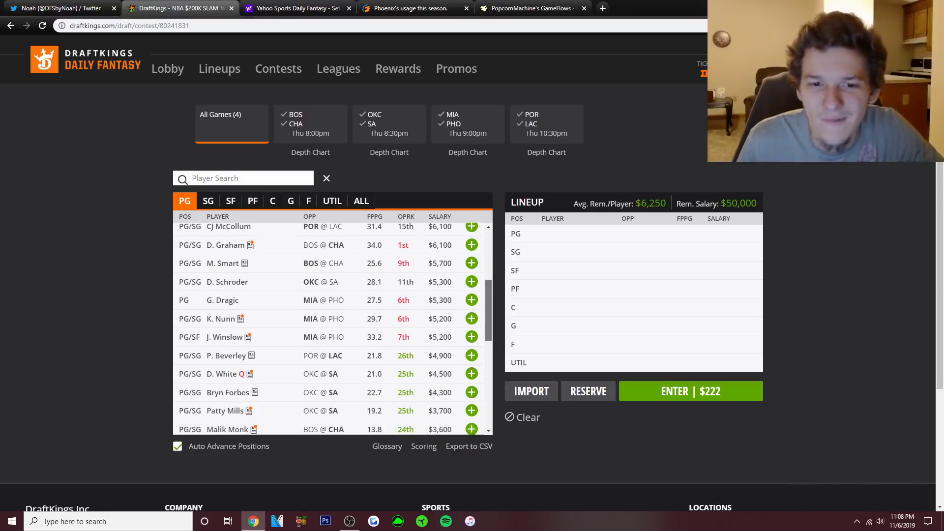
pyautogui.scroll(-1, 328, 328)
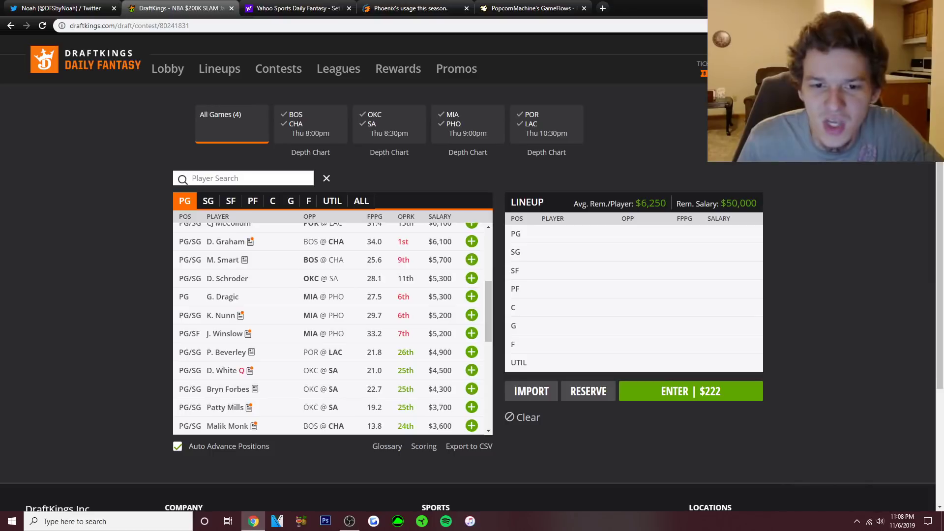
pyautogui.click(227, 278)
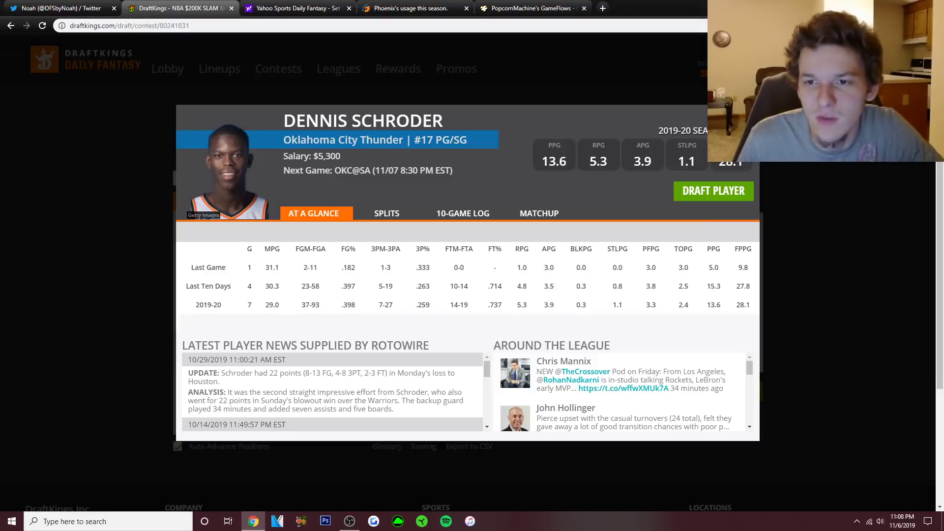
pyautogui.click(466, 213)
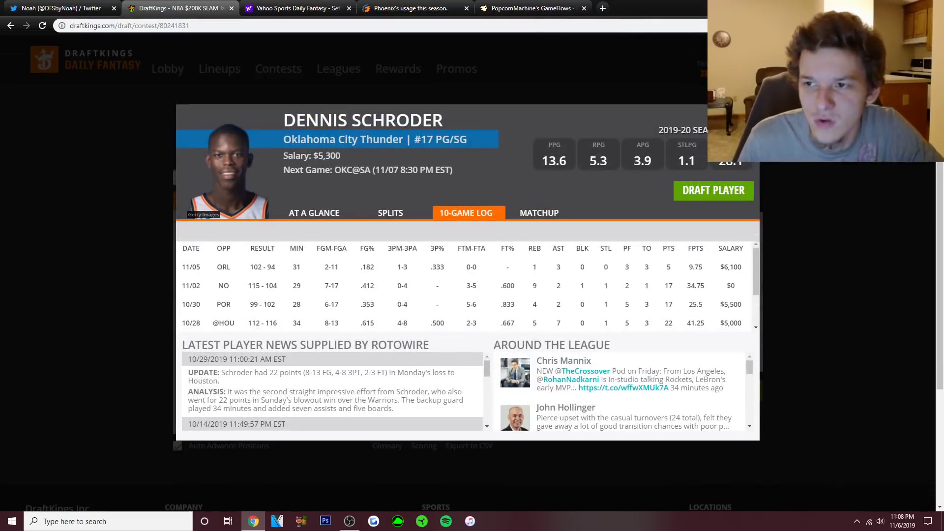
pyautogui.scroll(-1, 467, 287)
pyautogui.scroll(-1, 467, 288)
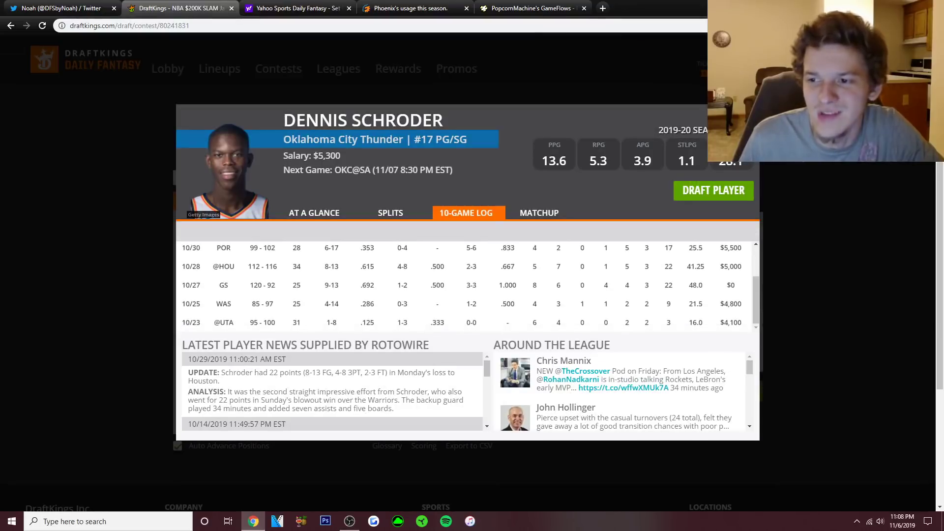
pyautogui.scroll(1, 467, 287)
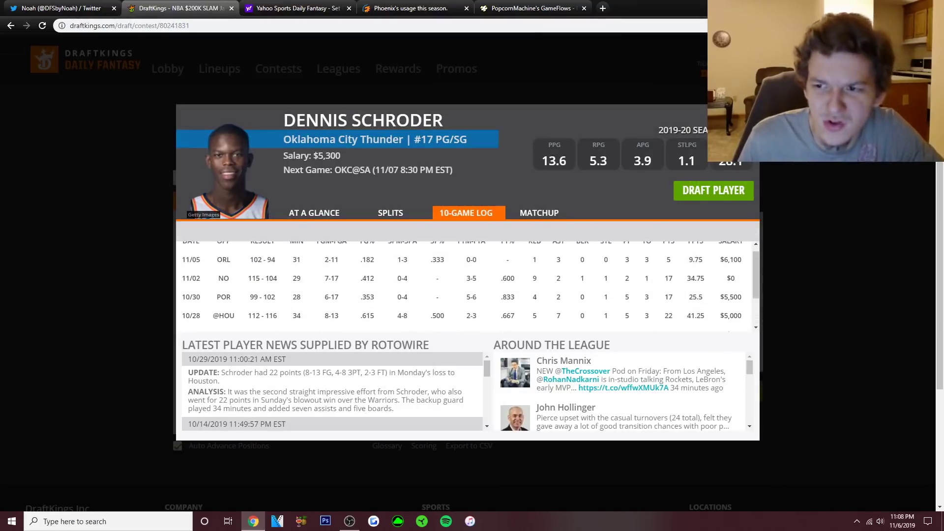
pyautogui.press('Escape')
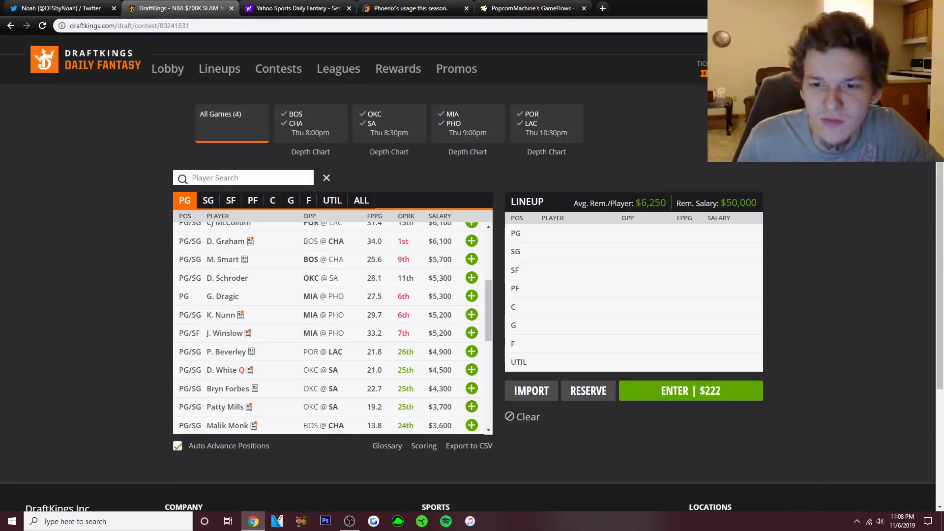
# Review Patrick Beverley's 10-game log from the point guard list, then close his player card.
pyautogui.scroll(-1, 332, 326)
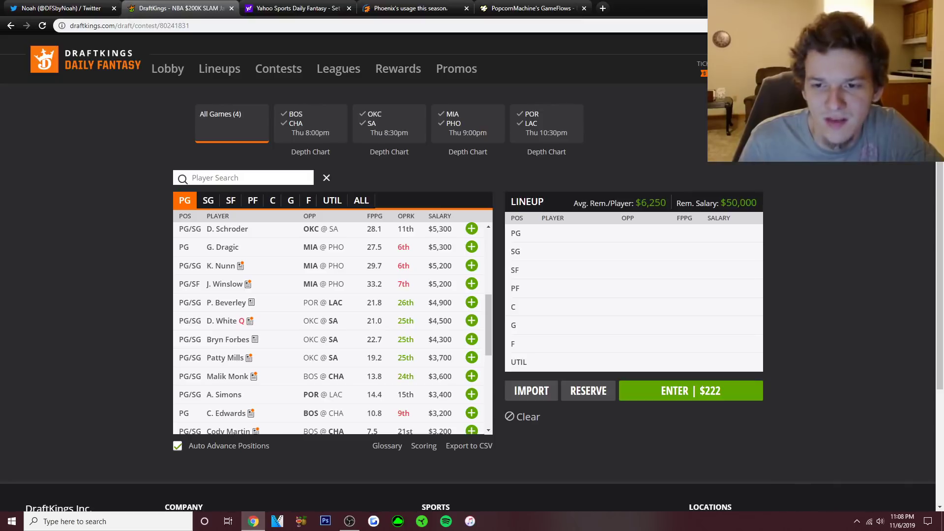
pyautogui.click(224, 302)
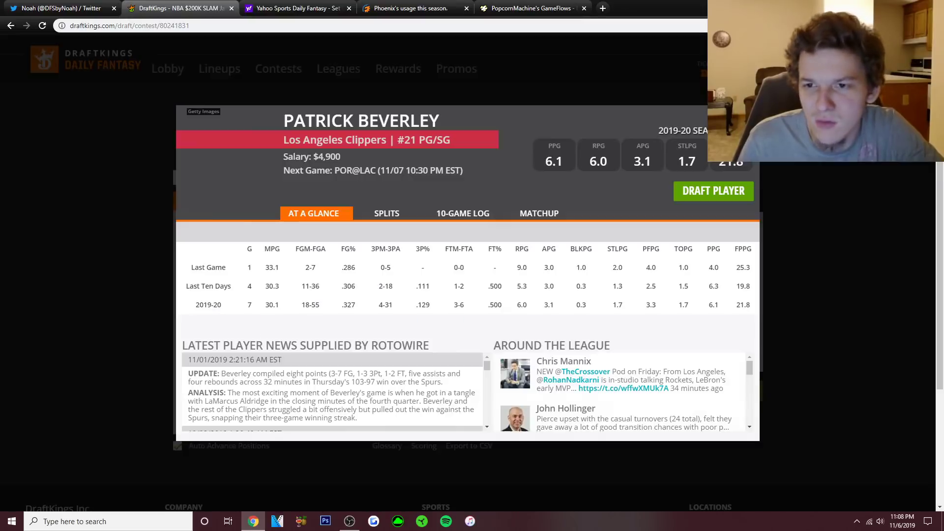
pyautogui.click(463, 213)
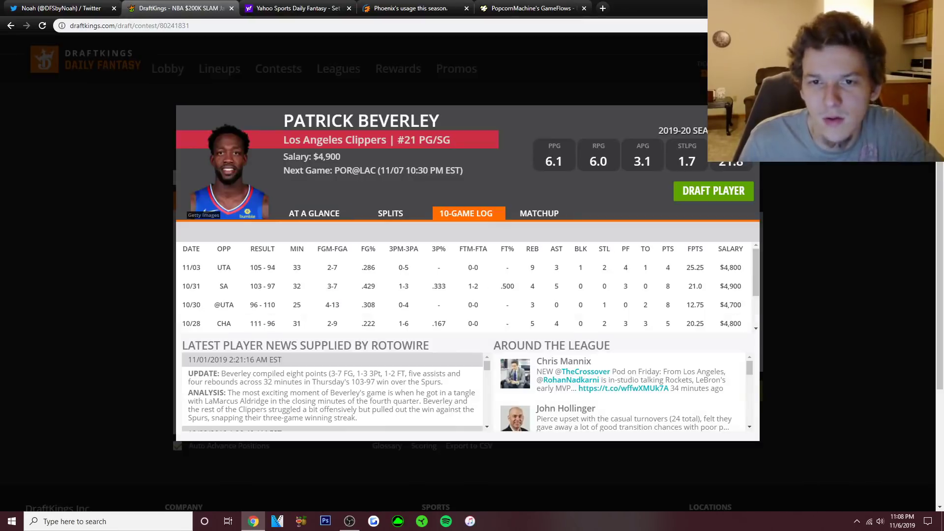
pyautogui.scroll(-3, 466, 288)
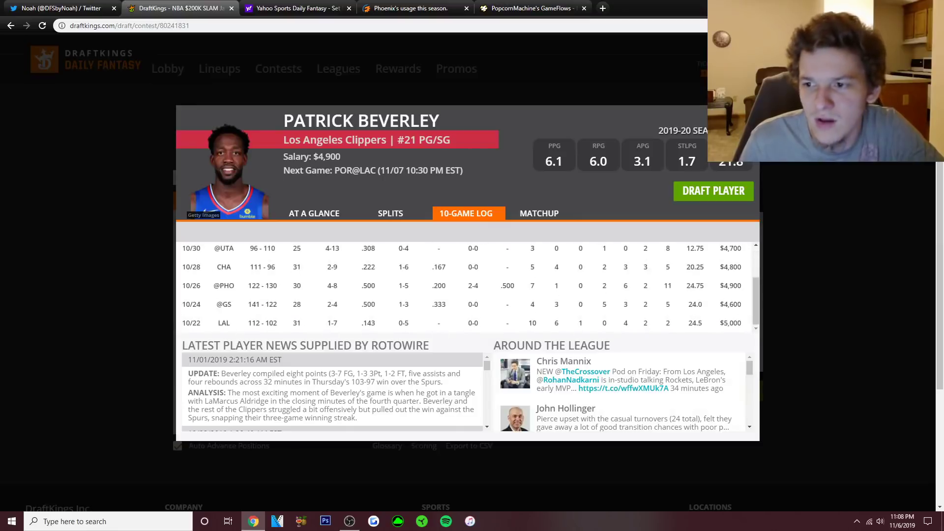
pyautogui.scroll(5, 467, 288)
pyautogui.scroll(-5, 467, 288)
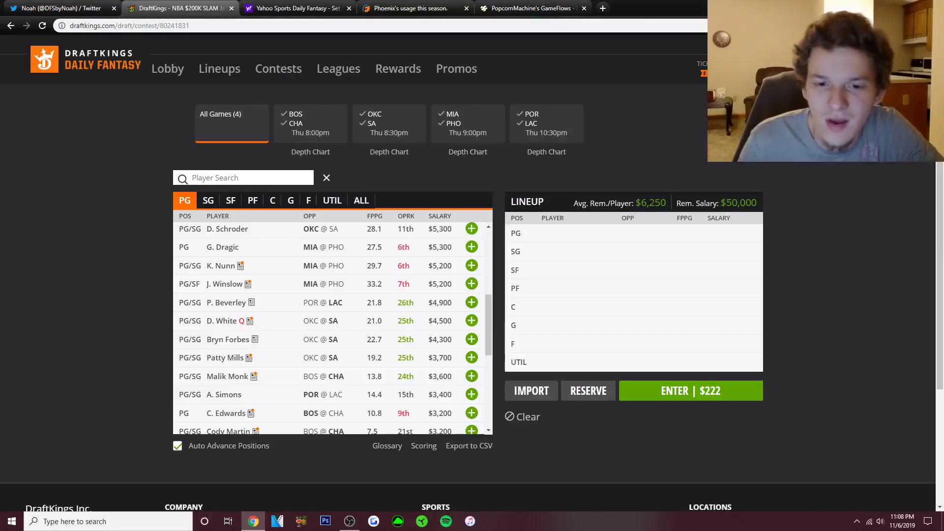
# Scan the lower-salary point guards, then return to the highest-salary players.
pyautogui.scroll(-1, 333, 328)
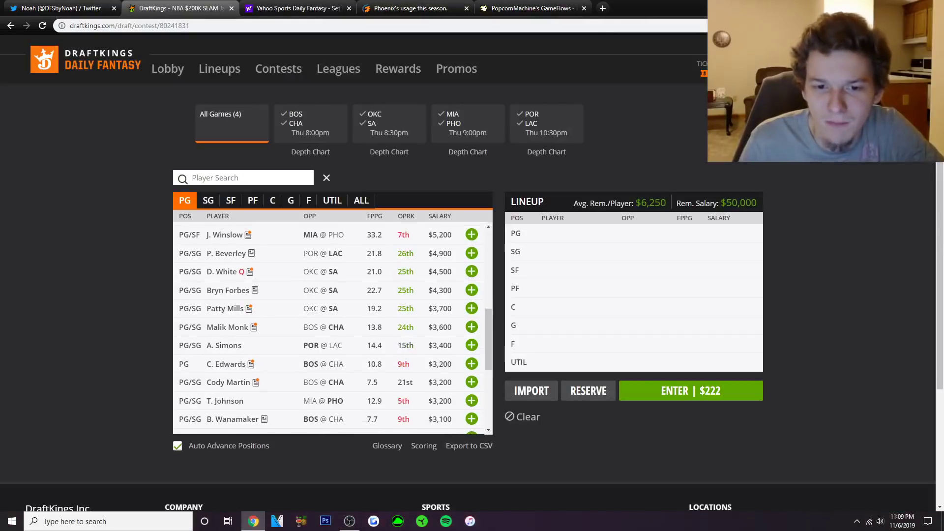
pyautogui.scroll(-2, 332, 328)
pyautogui.scroll(7, 332, 329)
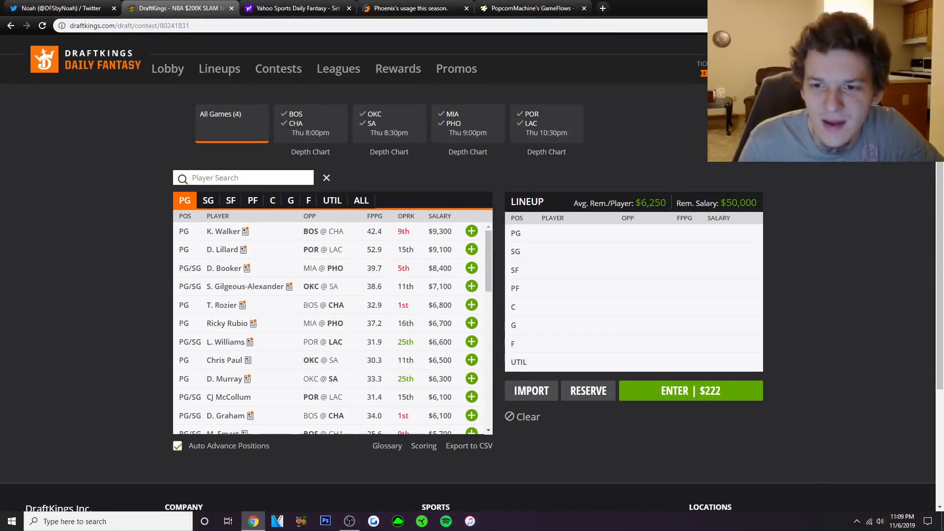
# Check Jimmy Butler's 10-game log from the shooting guard list and add him to the lineup as SG.
pyautogui.click(208, 200)
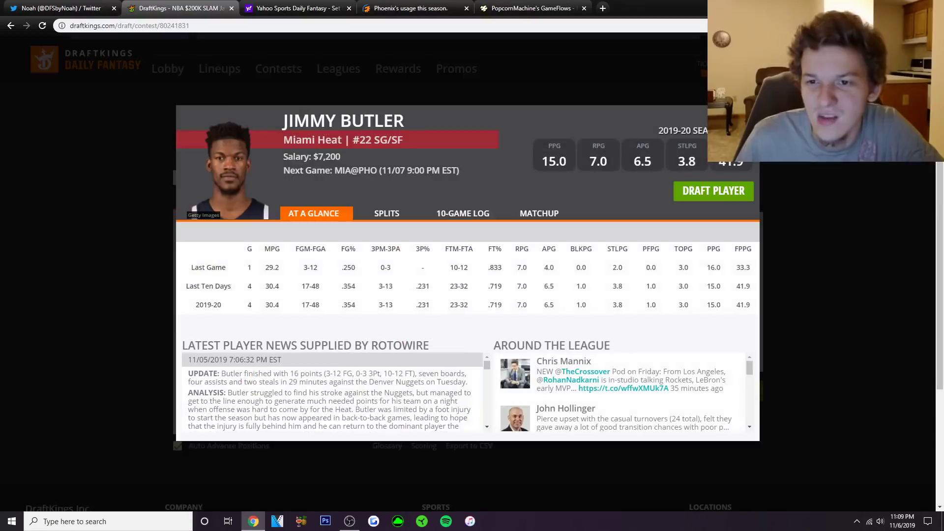
pyautogui.click(221, 268)
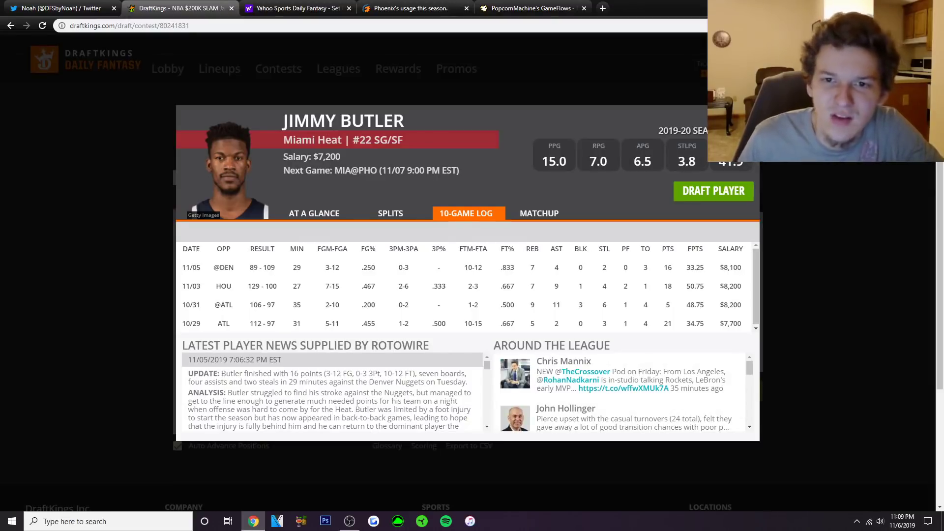
pyautogui.press('Escape')
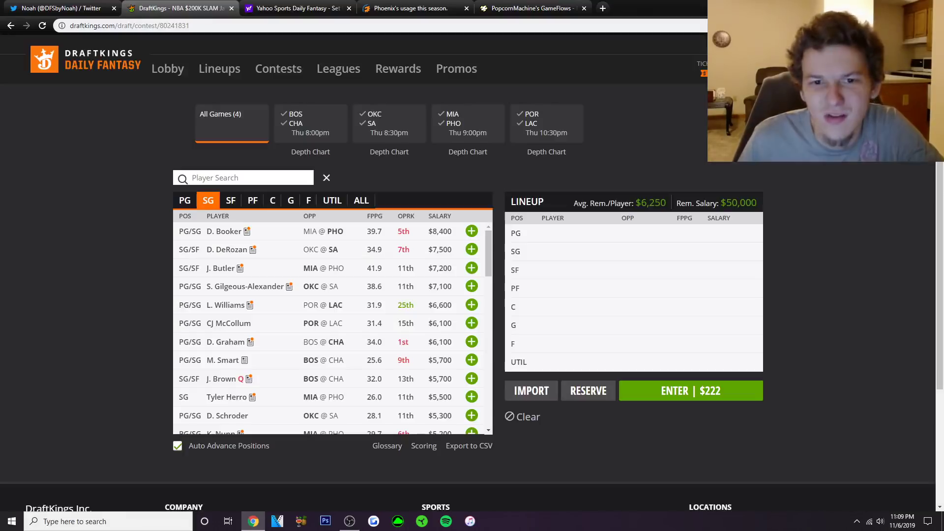
pyautogui.click(471, 268)
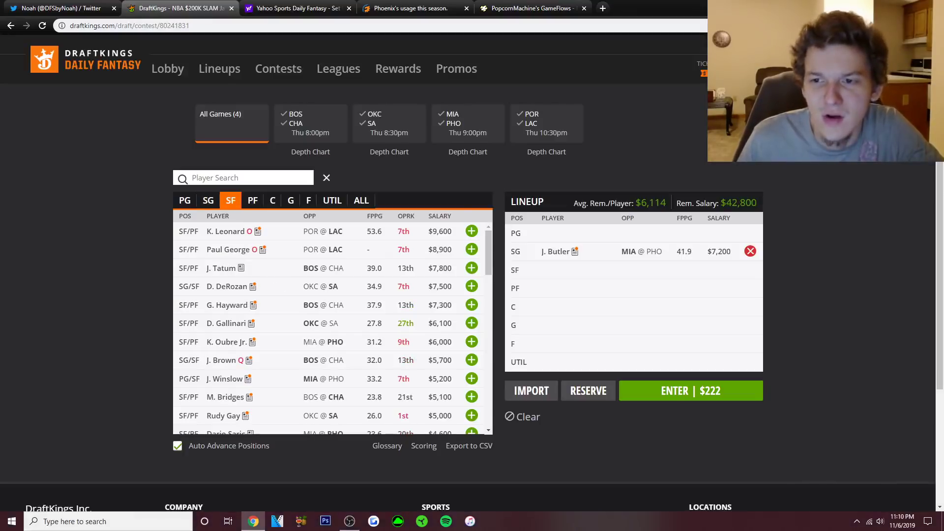
# Return to the shooting guards, examine Shai Gilgeous-Alexander's full 10-game log, then close his player card.
pyautogui.click(208, 200)
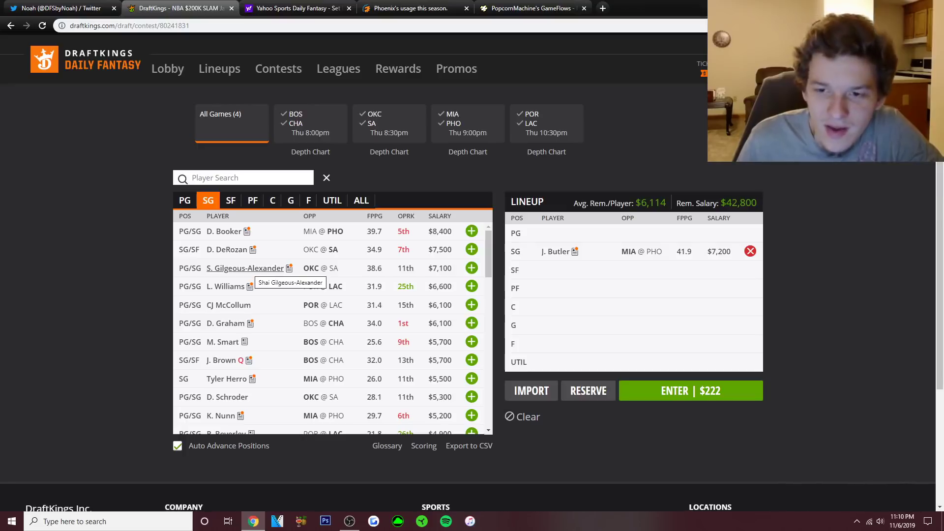
pyautogui.click(471, 268)
pyautogui.click(465, 214)
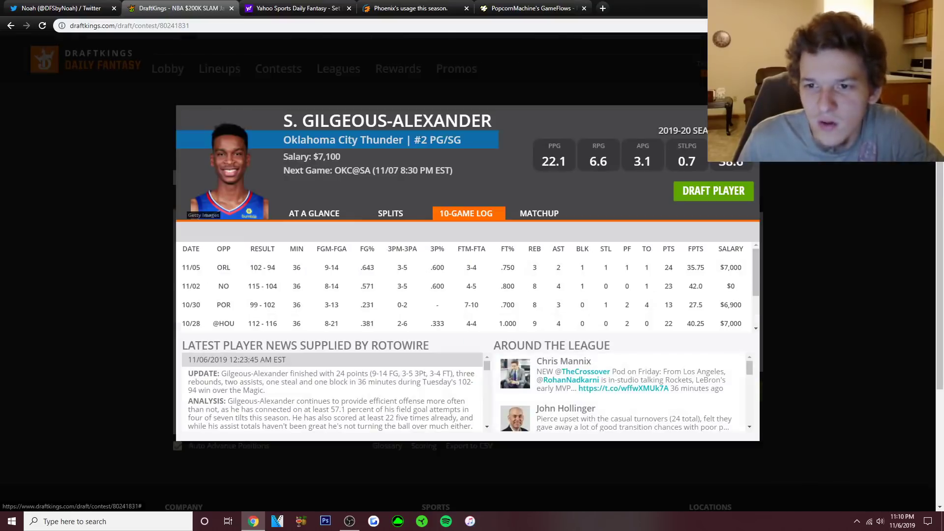
pyautogui.scroll(-1, 467, 285)
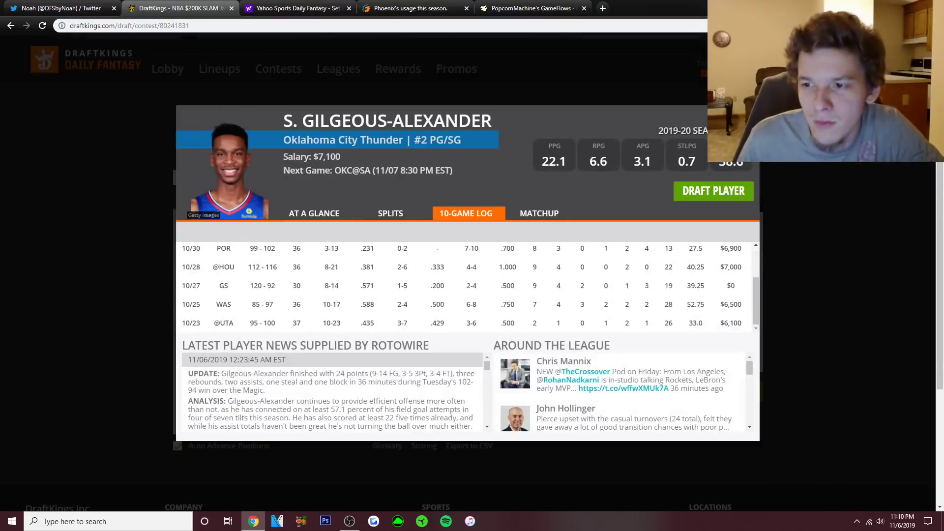
pyautogui.scroll(1, 467, 285)
pyautogui.scroll(1, 467, 285)
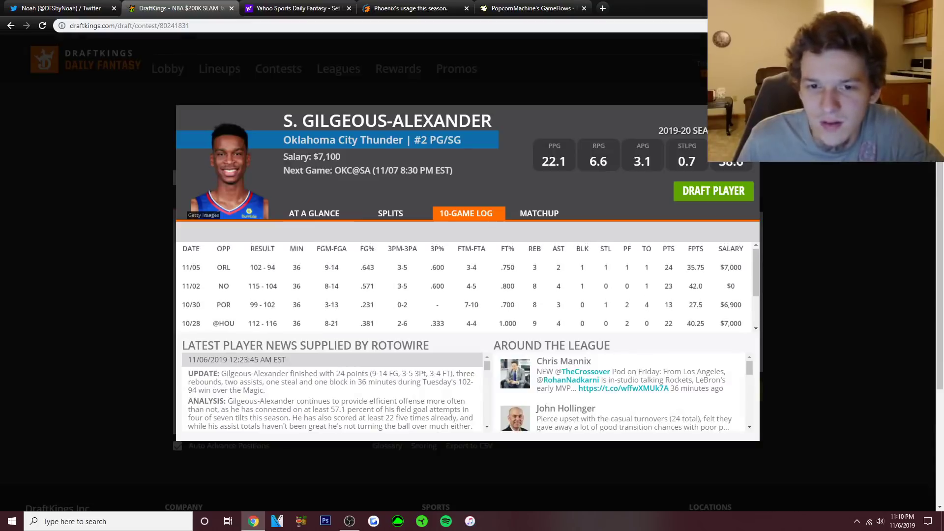
pyautogui.scroll(-2, 467, 285)
pyautogui.scroll(2, 467, 285)
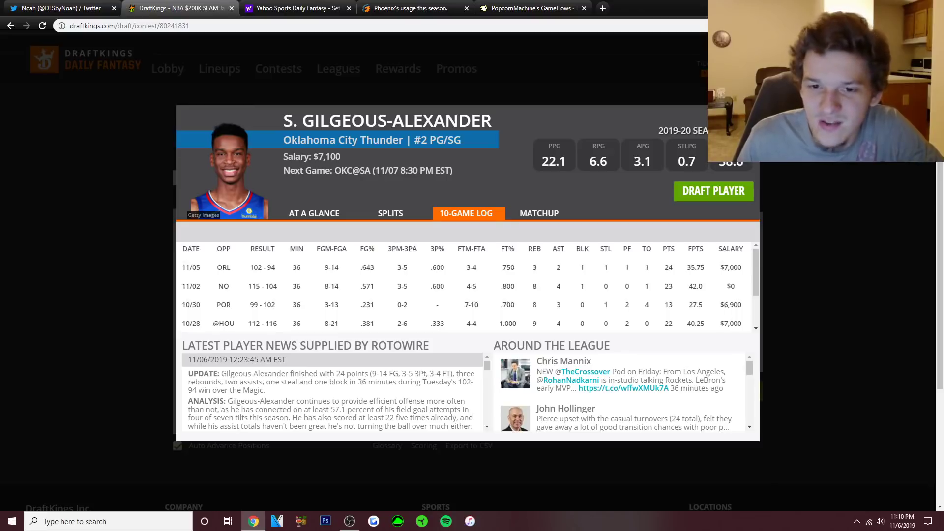
pyautogui.scroll(-2, 467, 285)
pyautogui.scroll(2, 467, 285)
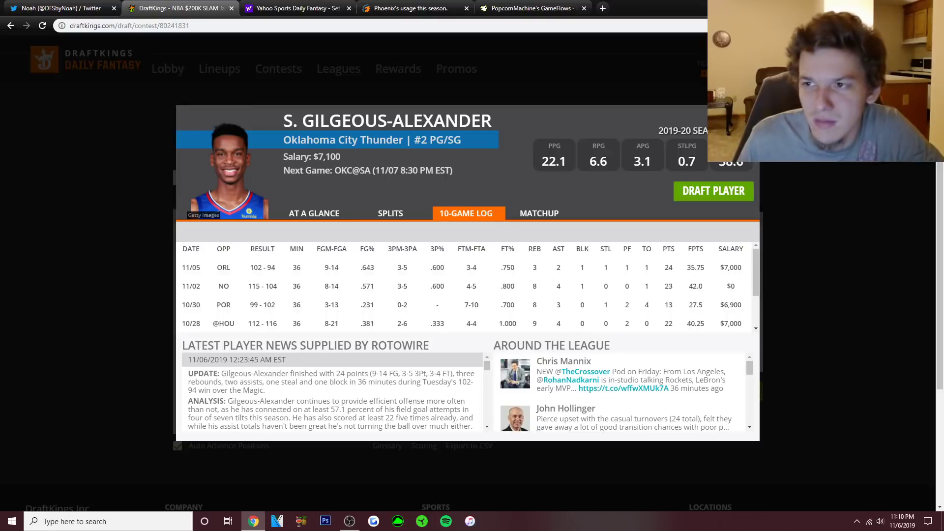
pyautogui.press('Escape')
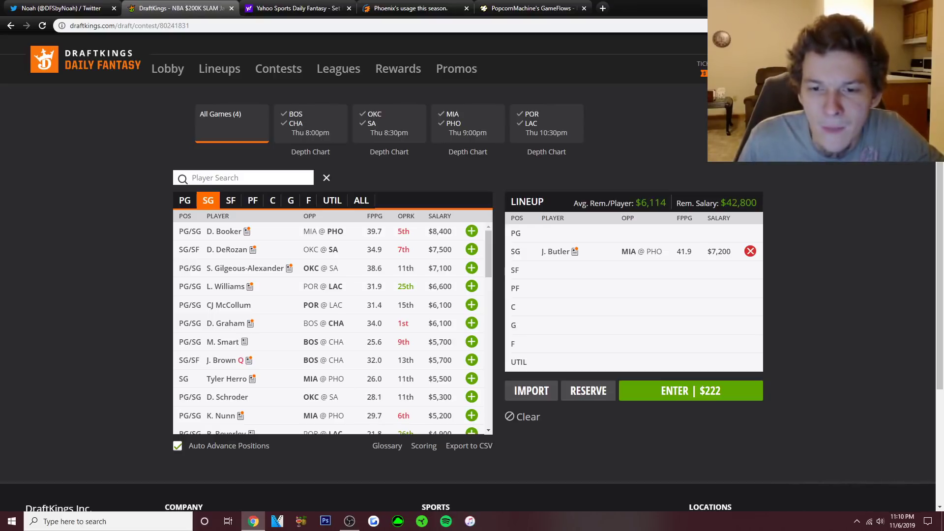
# Find Tyler Herro among the shooting guards and look through his 10-game log.
pyautogui.scroll(-2, 333, 328)
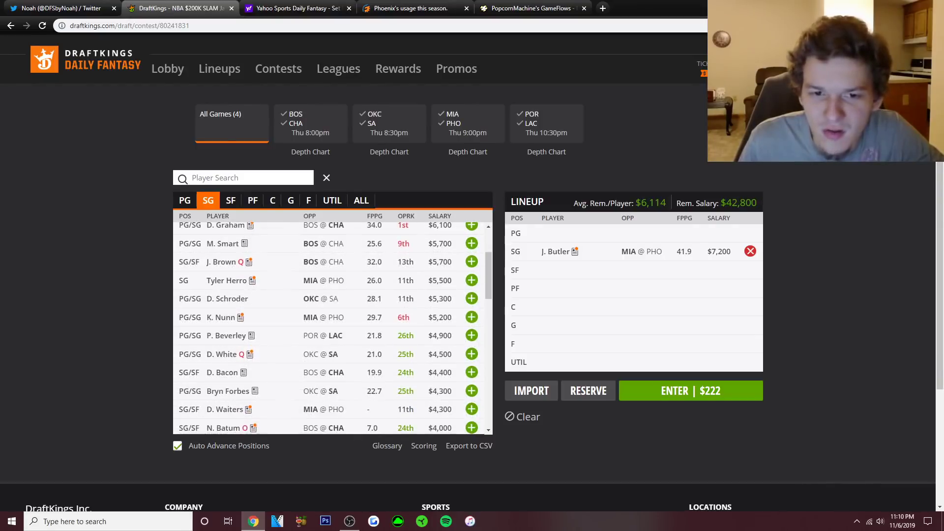
pyautogui.click(226, 280)
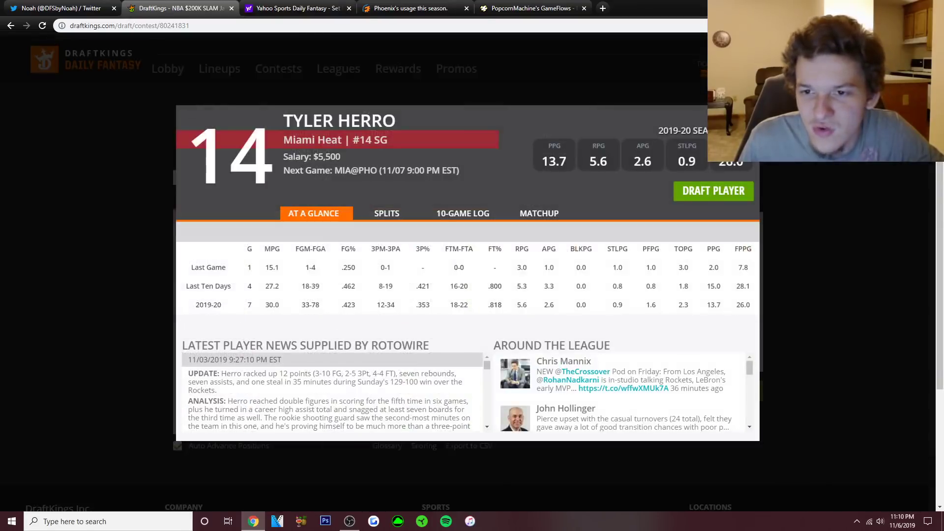
pyautogui.click(463, 213)
pyautogui.scroll(-2, 467, 285)
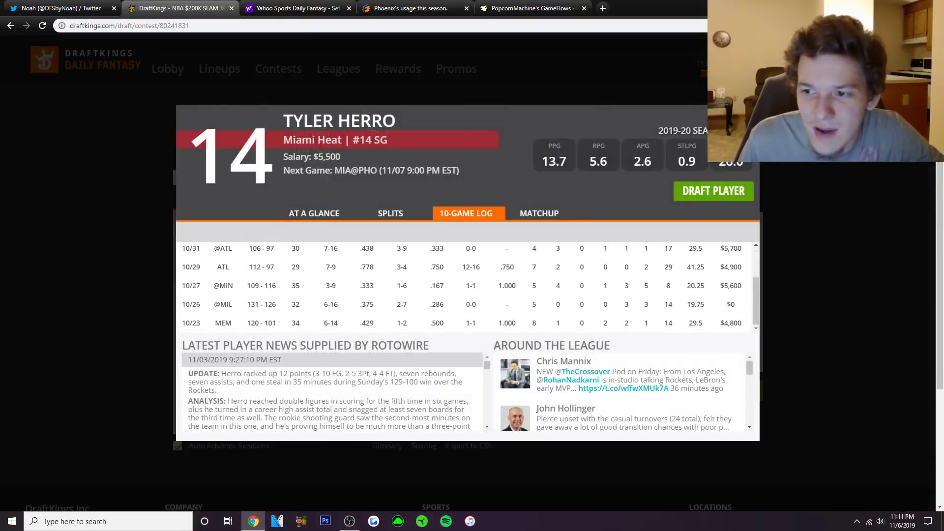
# Compare Tyler Herro's most recent games with the earliest ones in his 10-game log, then close his player card.
pyautogui.scroll(-1, 467, 286)
pyautogui.scroll(3, 467, 236)
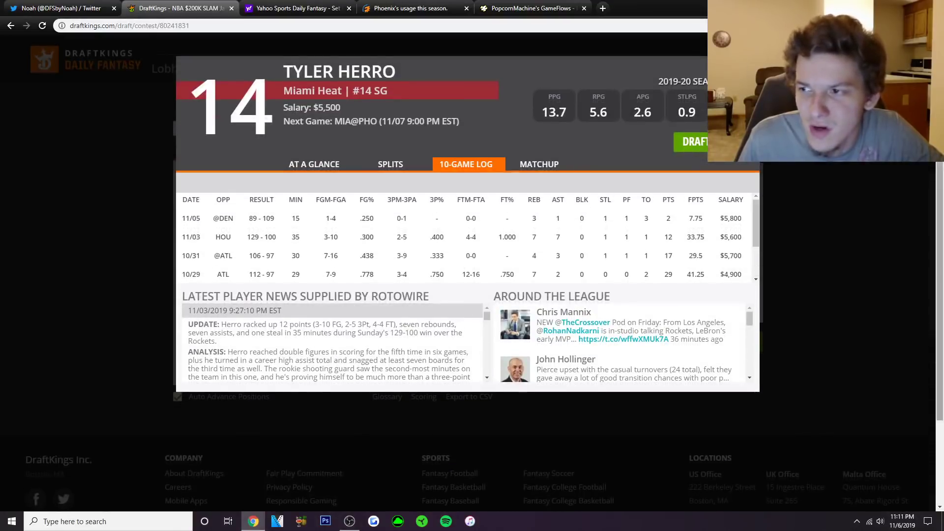
pyautogui.scroll(1, 467, 285)
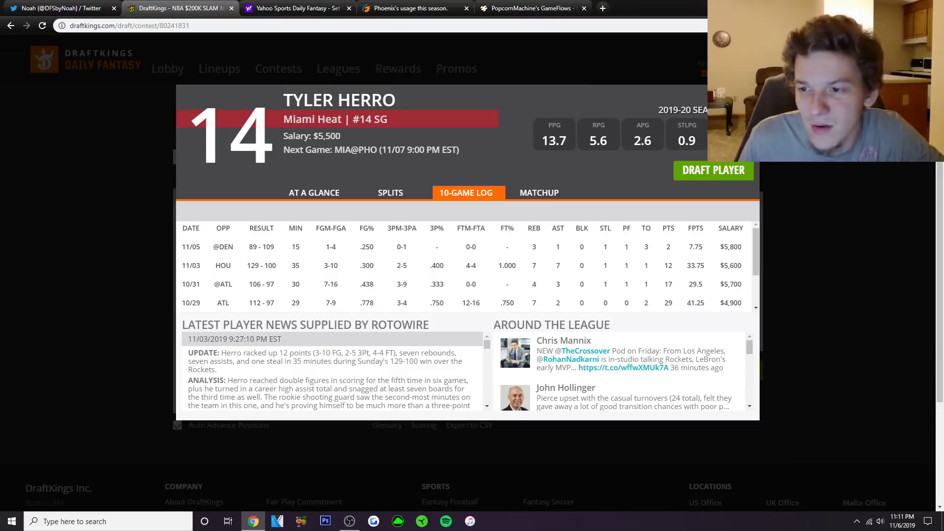
pyautogui.moveTo(756, 251)
pyautogui.mouseDown()
pyautogui.moveTo(756, 282)
pyautogui.moveTo(755, 255)
pyautogui.mouseUp()
pyautogui.scroll(-2, 467, 265)
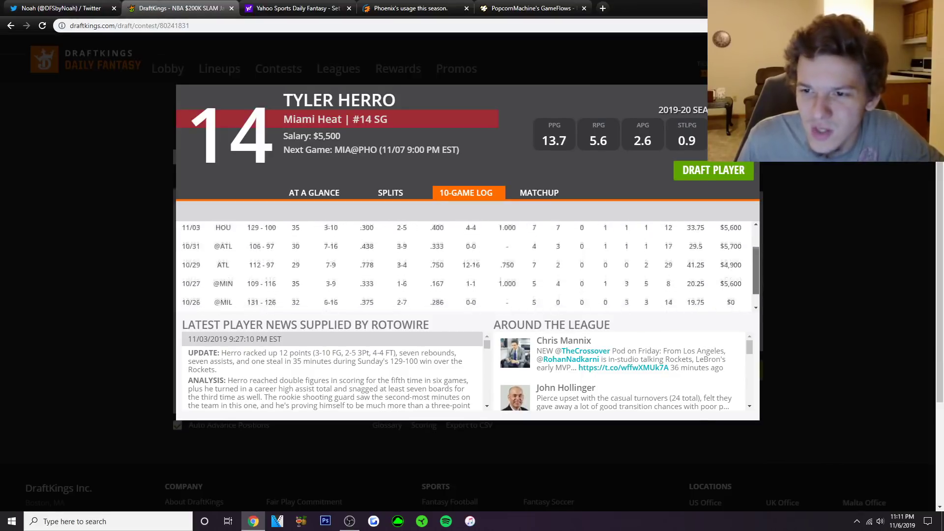
pyautogui.scroll(3, 467, 266)
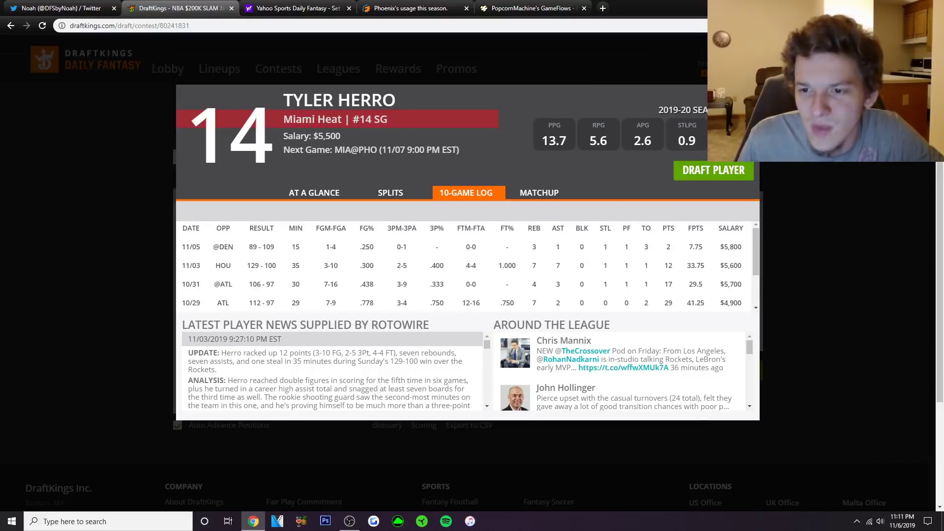
pyautogui.scroll(-2, 467, 265)
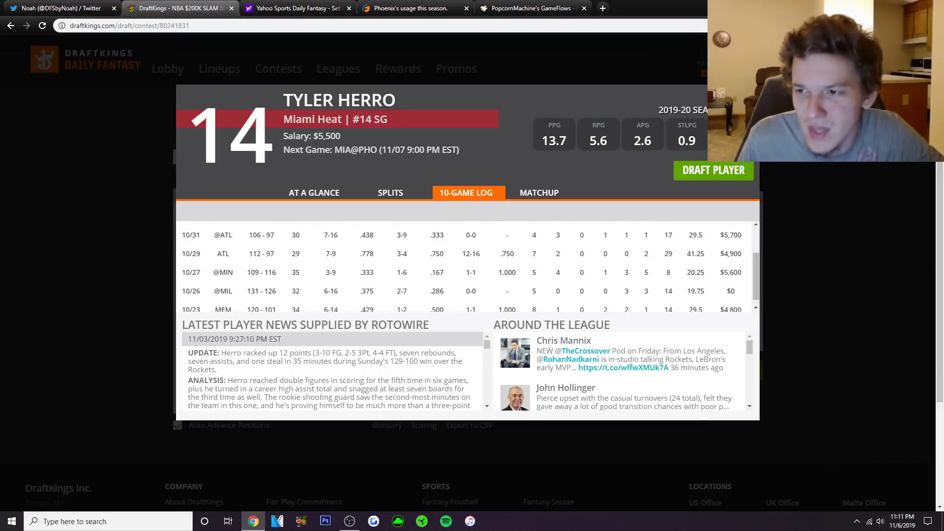
pyautogui.scroll(3, 467, 266)
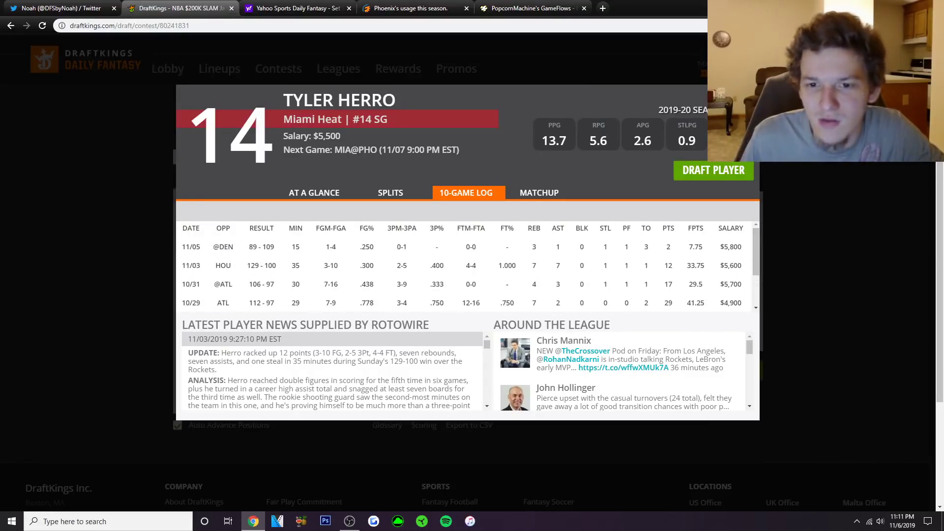
pyautogui.press('Escape')
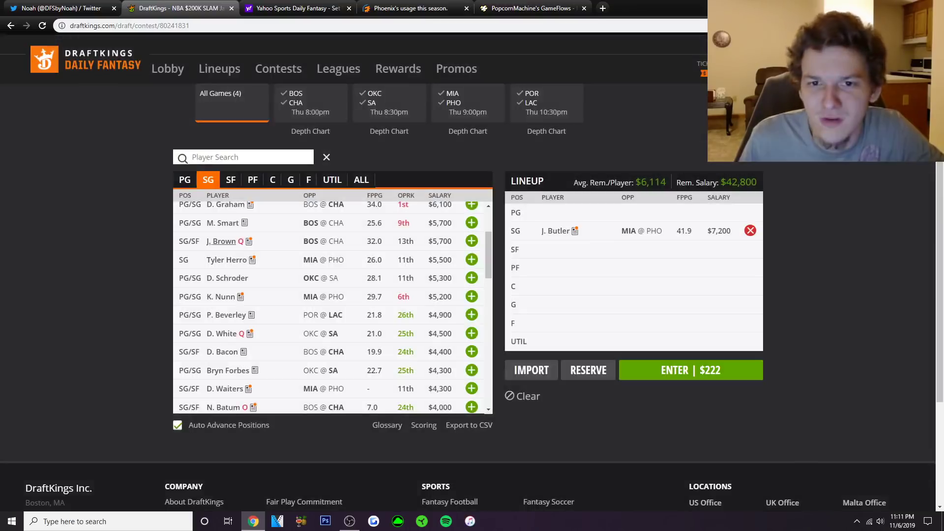
# Examine Kendrick Nunn's full 10-game log from the shooting guard list, then close his player card.
pyautogui.scroll(1, 468, 273)
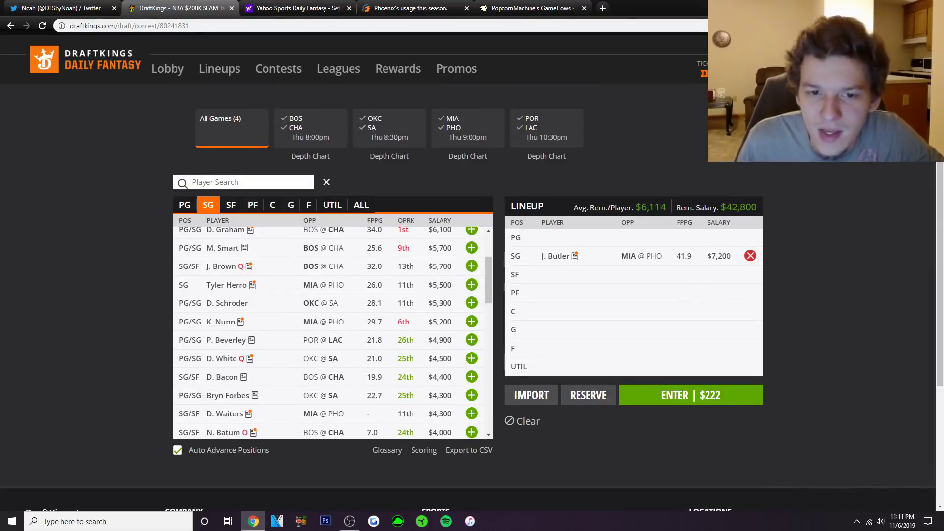
pyautogui.click(221, 321)
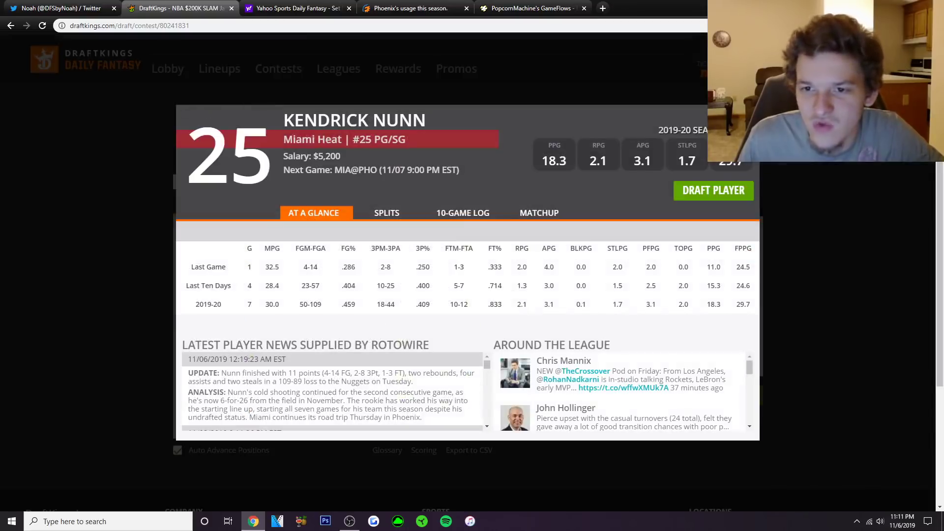
pyautogui.click(465, 212)
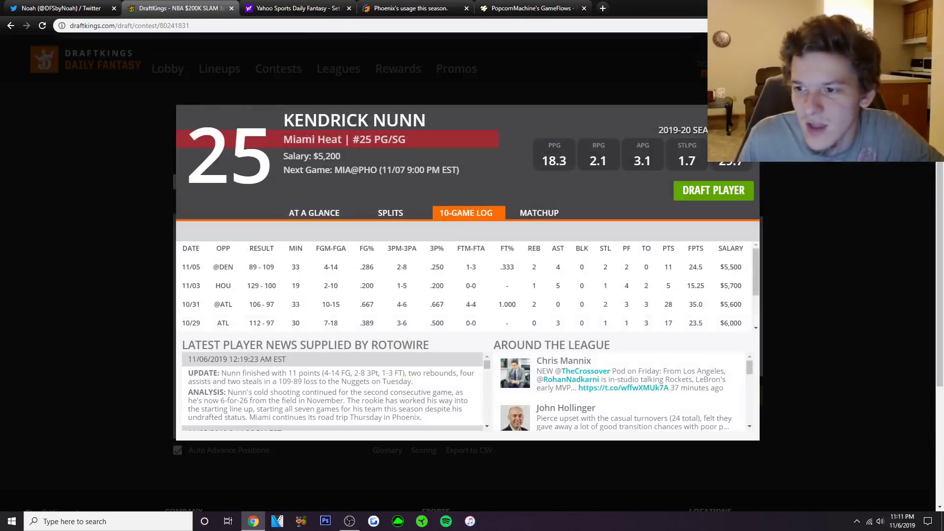
pyautogui.scroll(-2, 467, 285)
pyautogui.scroll(1, 467, 288)
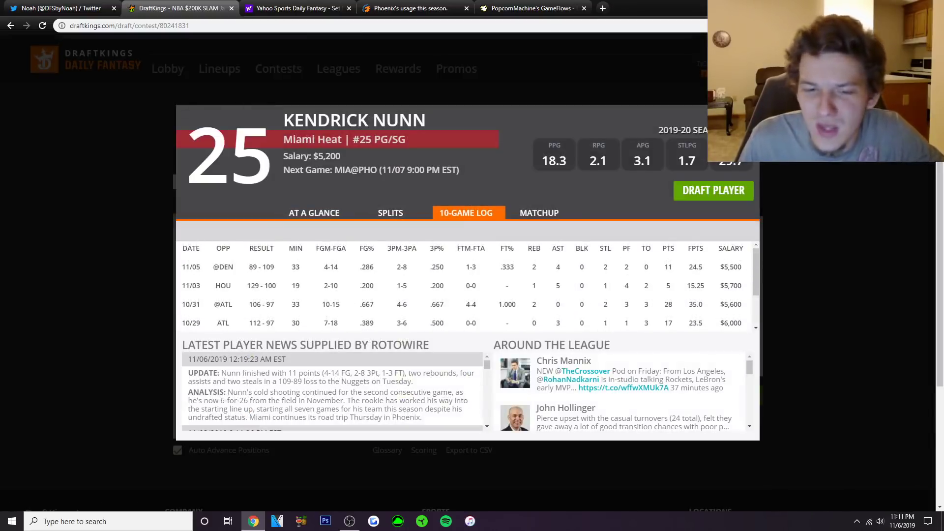
pyautogui.scroll(-2, 467, 285)
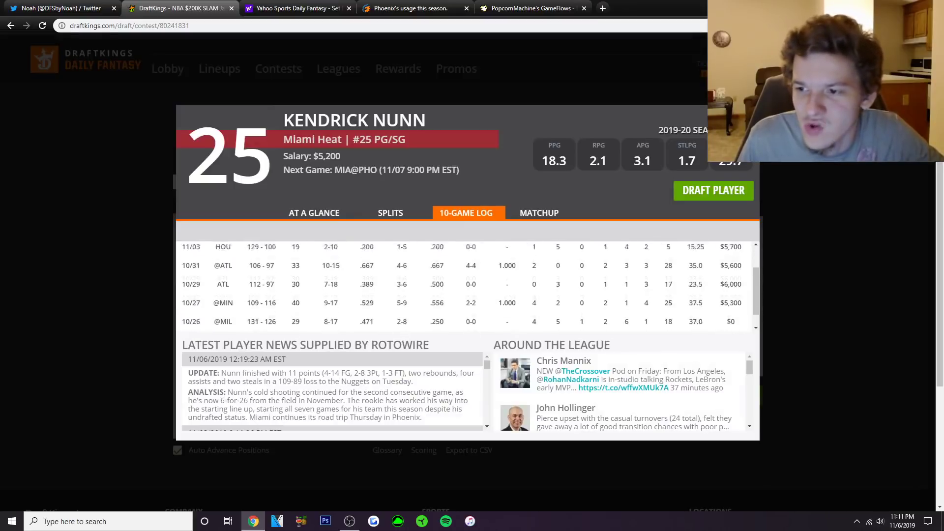
pyautogui.scroll(2, 467, 285)
pyautogui.press('Escape')
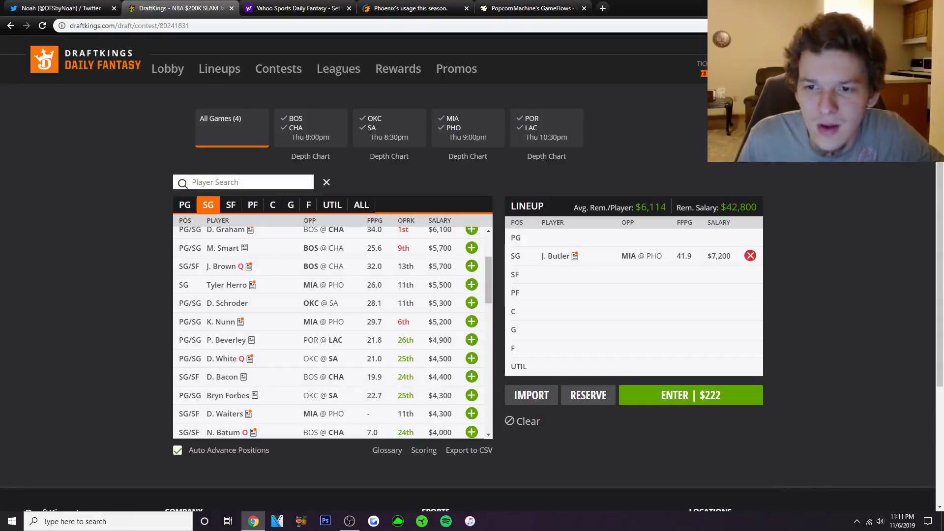
# Scan the lower-salary shooting guards, then return to the highest-salary ones.
pyautogui.scroll(-5, 332, 332)
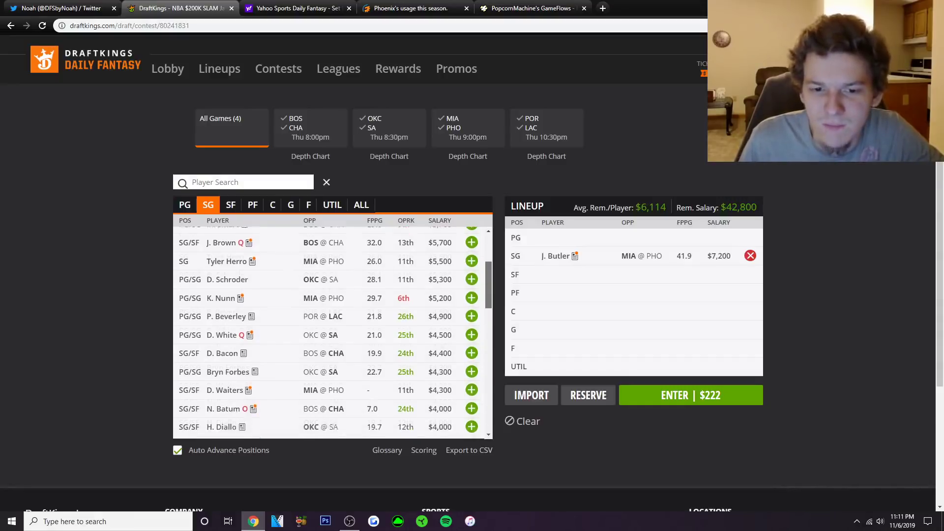
pyautogui.scroll(-3, 332, 332)
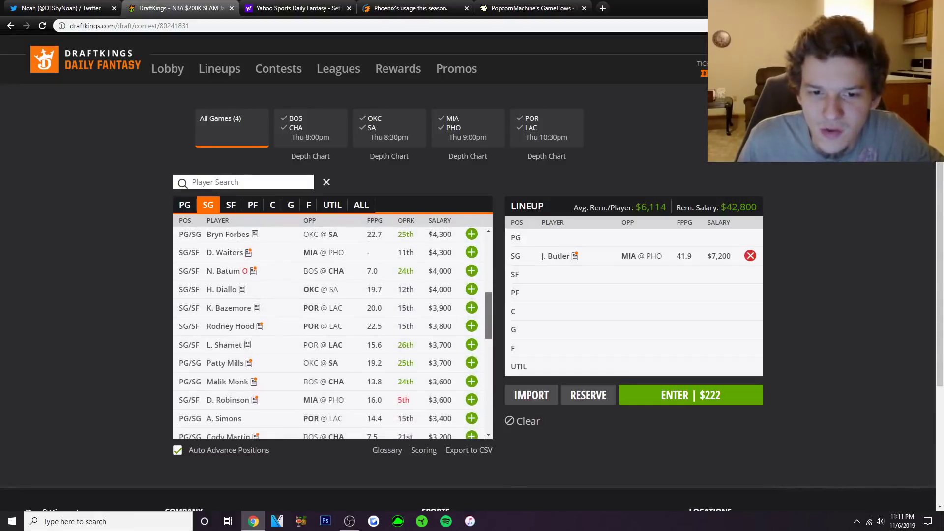
pyautogui.moveTo(488, 324); pyautogui.dragTo(488, 258)
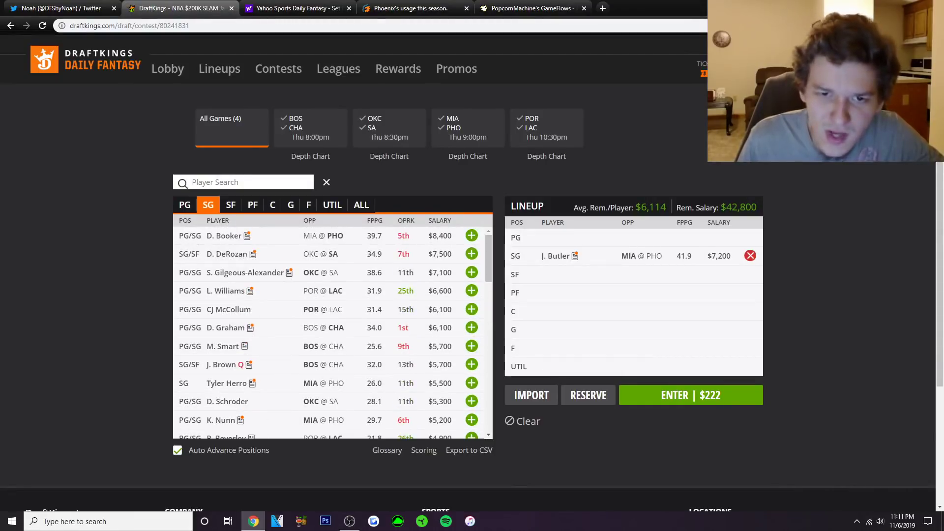
# Add Kawhi Leonard to the DraftKings lineup as SF, then return to the small forward list.
pyautogui.click(230, 205)
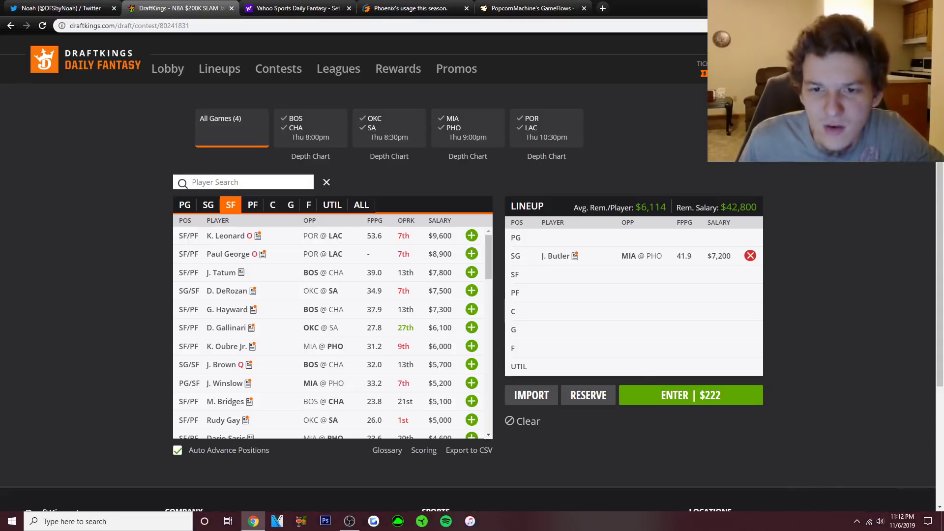
pyautogui.click(471, 235)
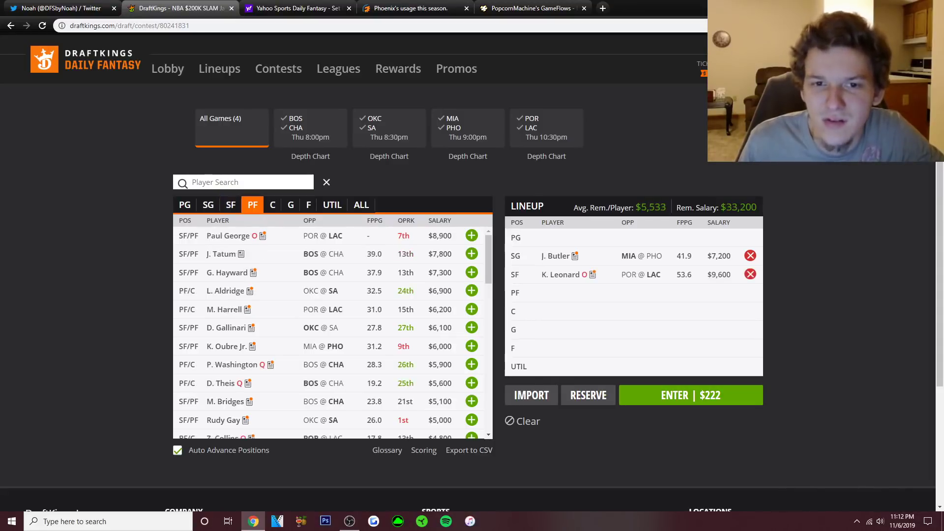
pyautogui.click(230, 205)
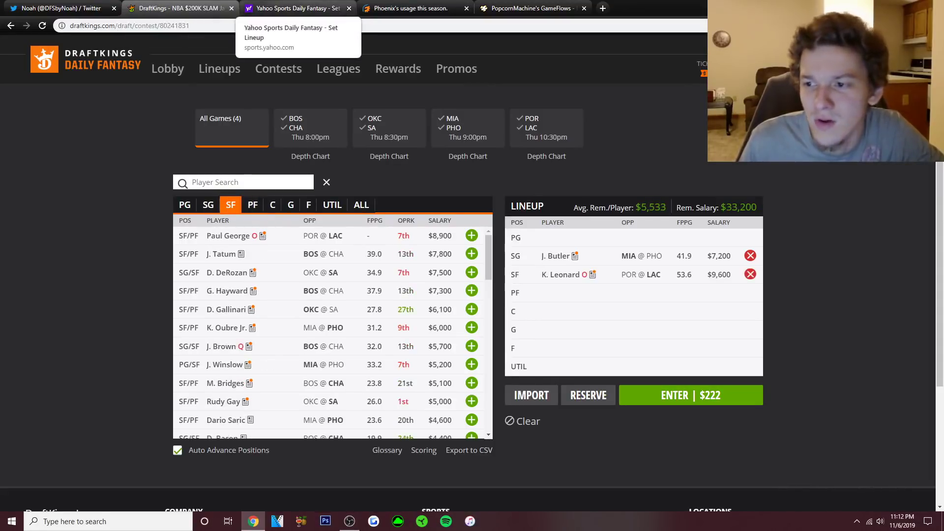
# Switch to the Yahoo Daily Fantasy lineup and add Kawhi Leonard as the small forward.
pyautogui.click(295, 8)
pyautogui.click(259, 91)
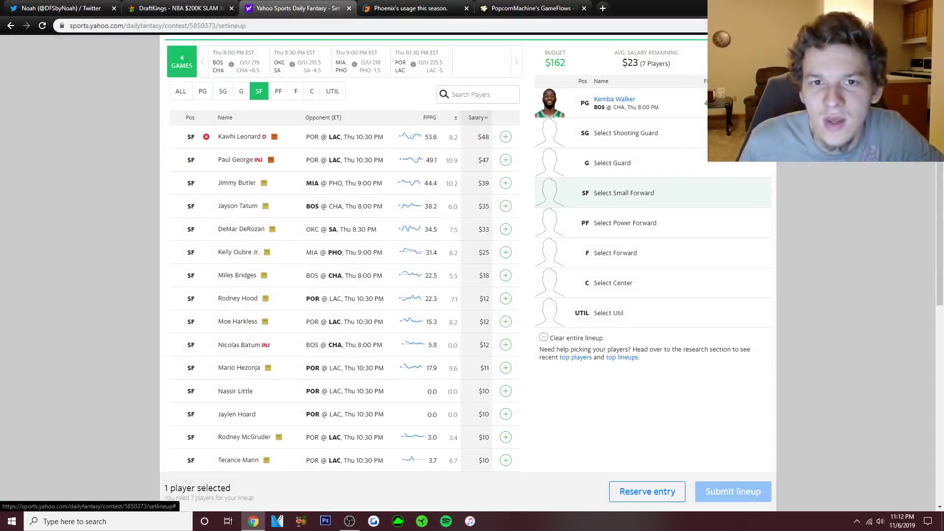
pyautogui.click(505, 136)
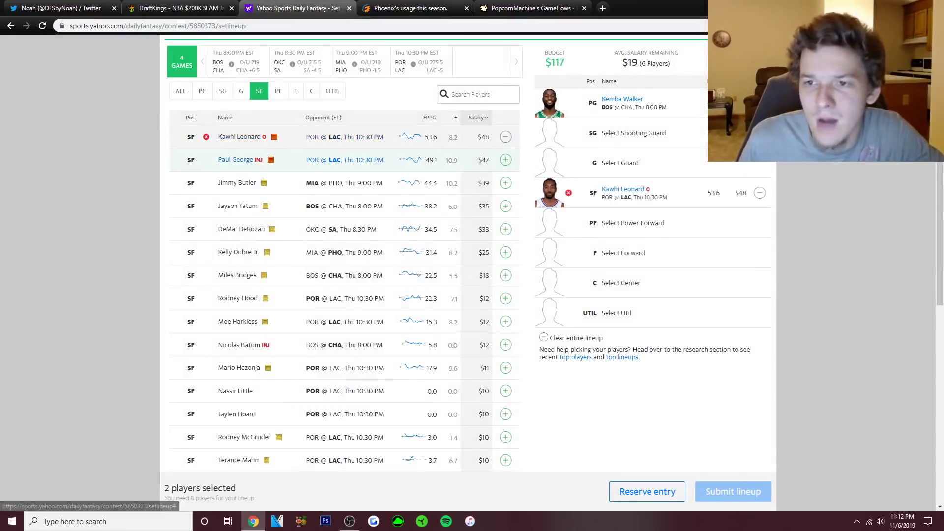
# Switch to RotoGrinders CourtIQ and run a season usage query for the Los Angeles Clippers with all players.
pyautogui.click(411, 8)
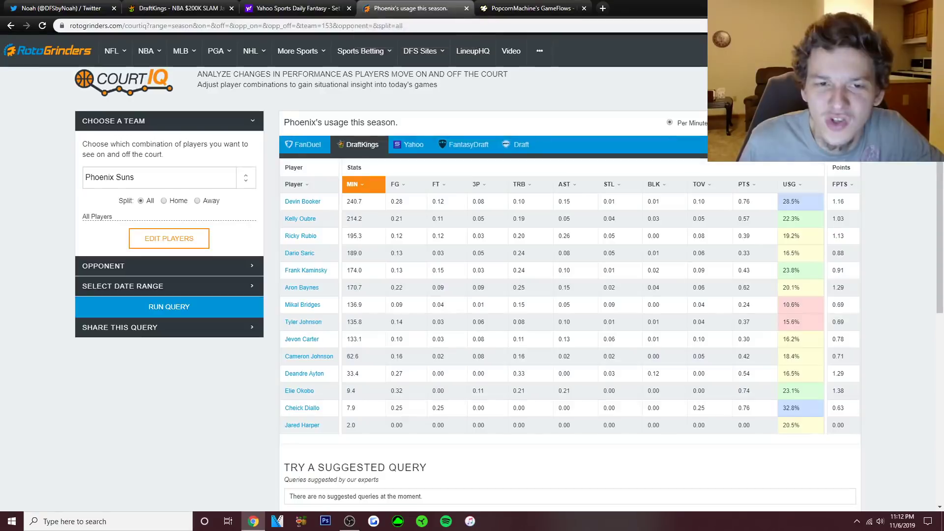
pyautogui.click(158, 177)
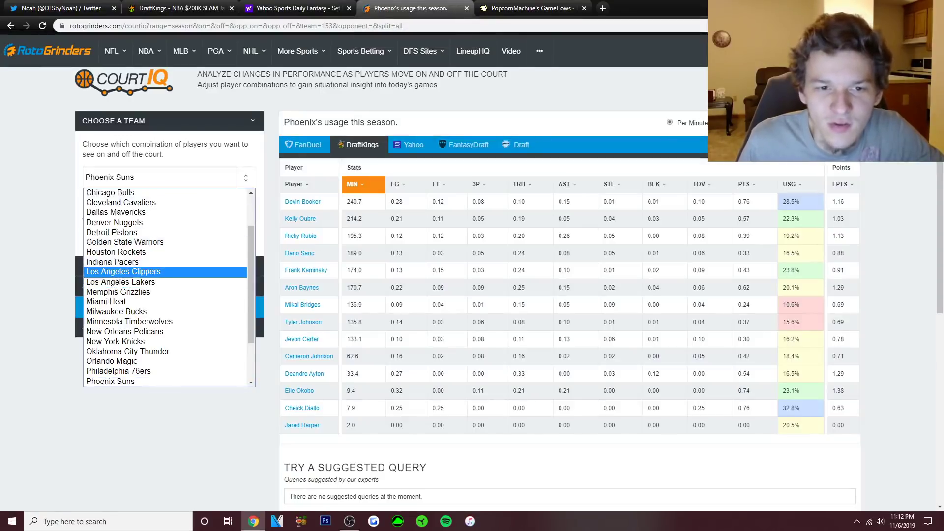
pyautogui.click(159, 272)
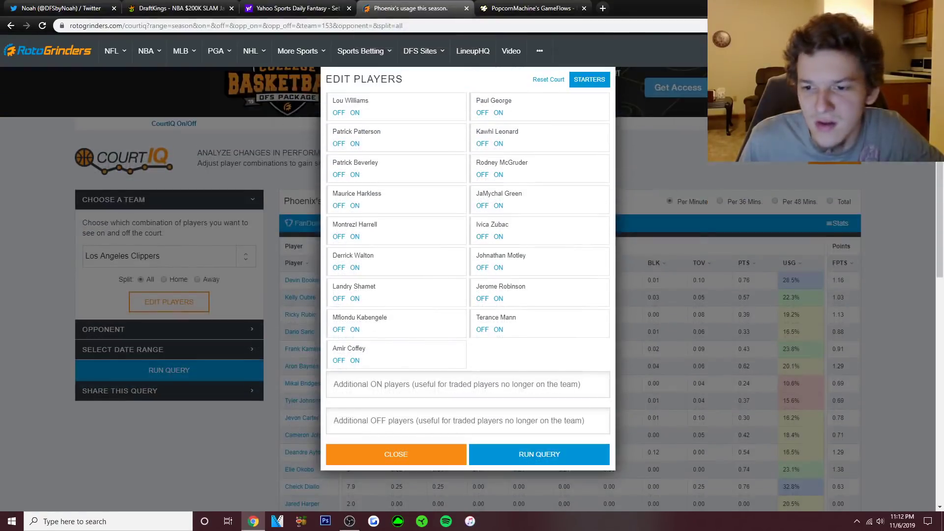
pyautogui.click(539, 454)
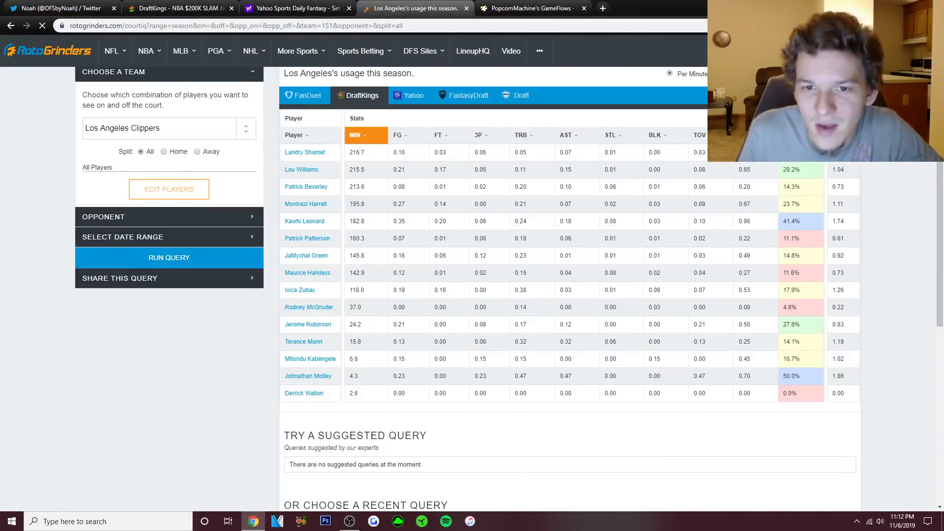
pyautogui.scroll(1, 472, 288)
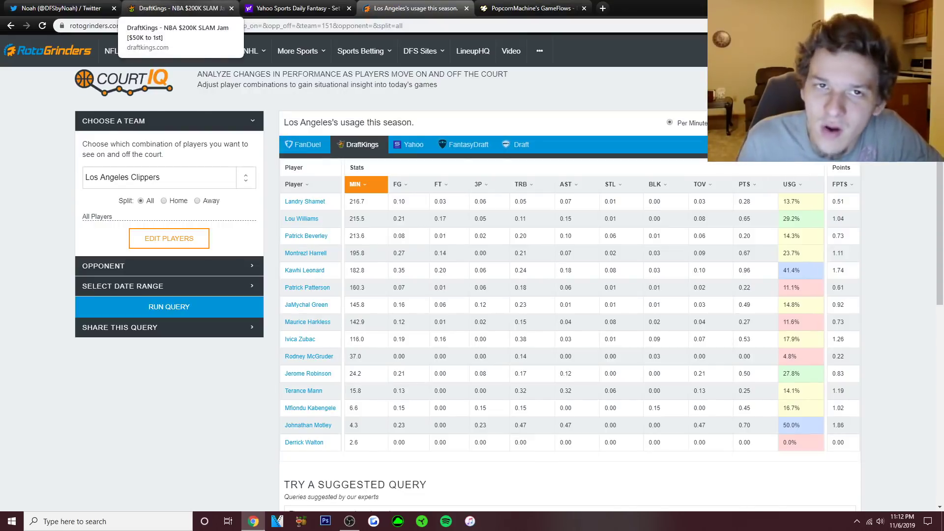
# Switch back to DraftKings and examine Kawhi Leonard's full 10-game log from his lineup entry.
pyautogui.click(177, 8)
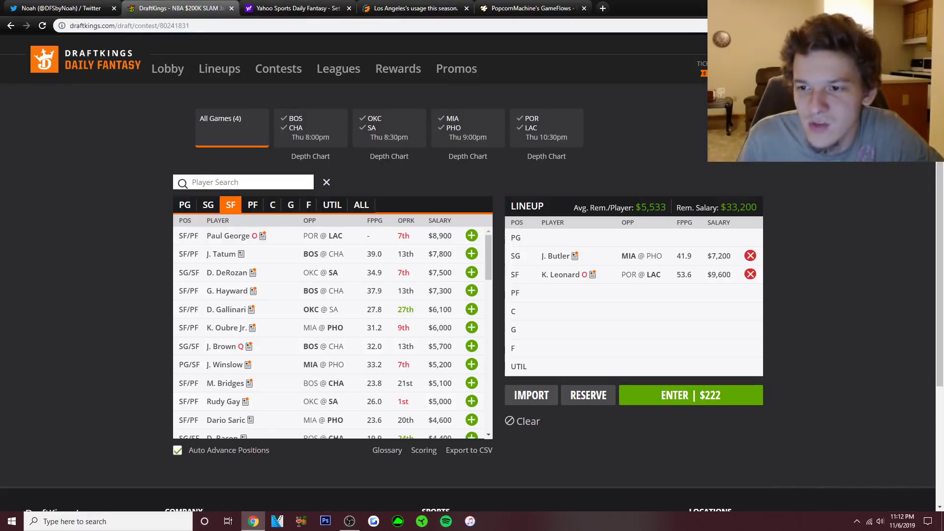
pyautogui.click(561, 274)
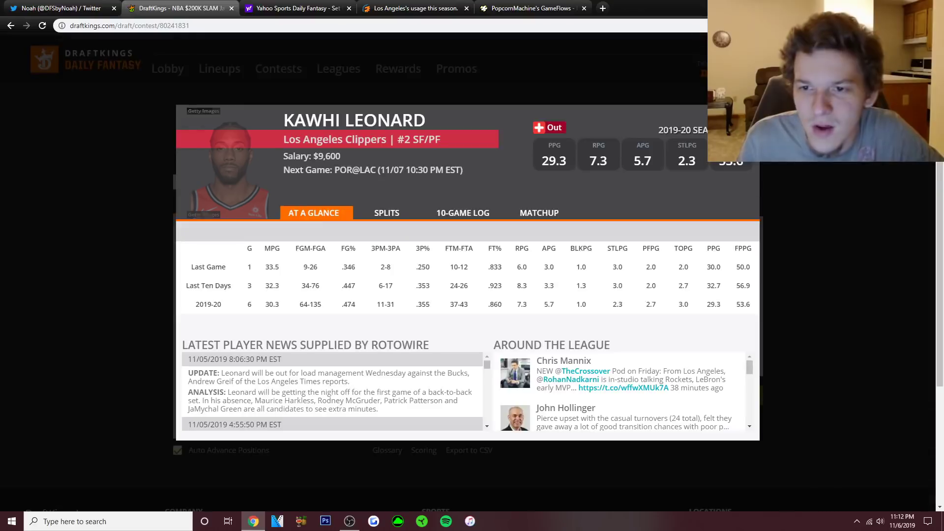
pyautogui.click(462, 213)
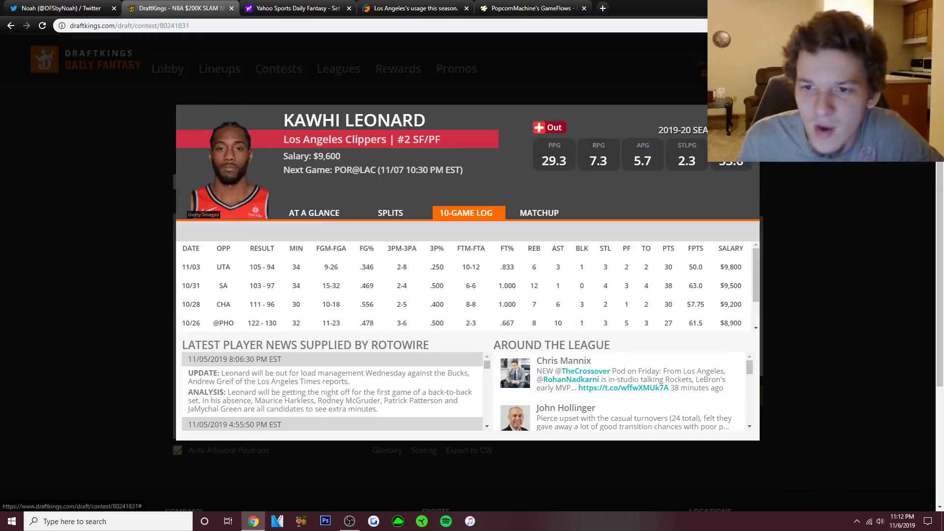
pyautogui.scroll(-1, 467, 285)
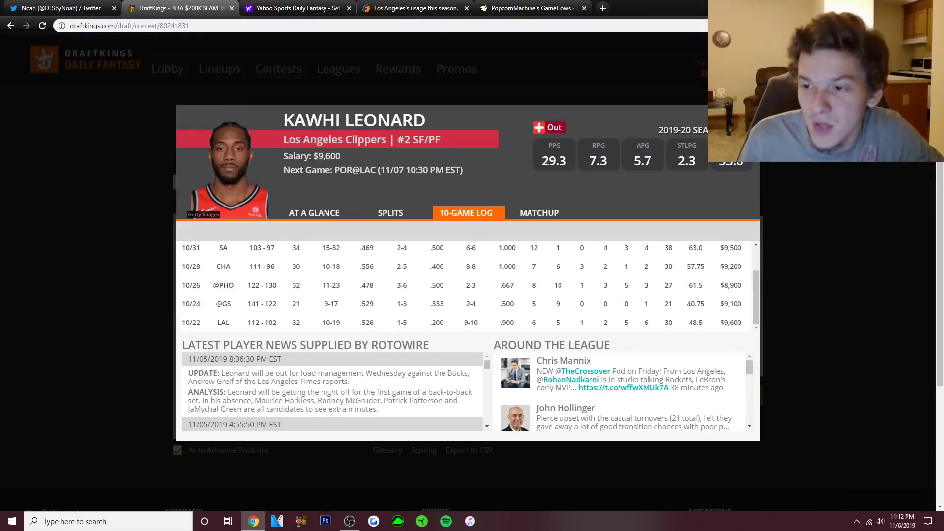
pyautogui.scroll(3, 467, 285)
pyautogui.scroll(-3, 467, 285)
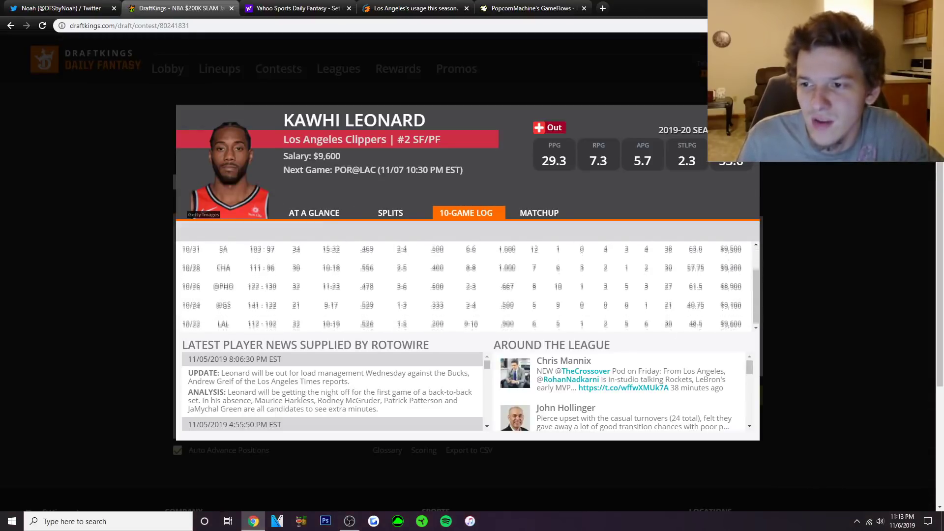
pyautogui.scroll(2, 467, 287)
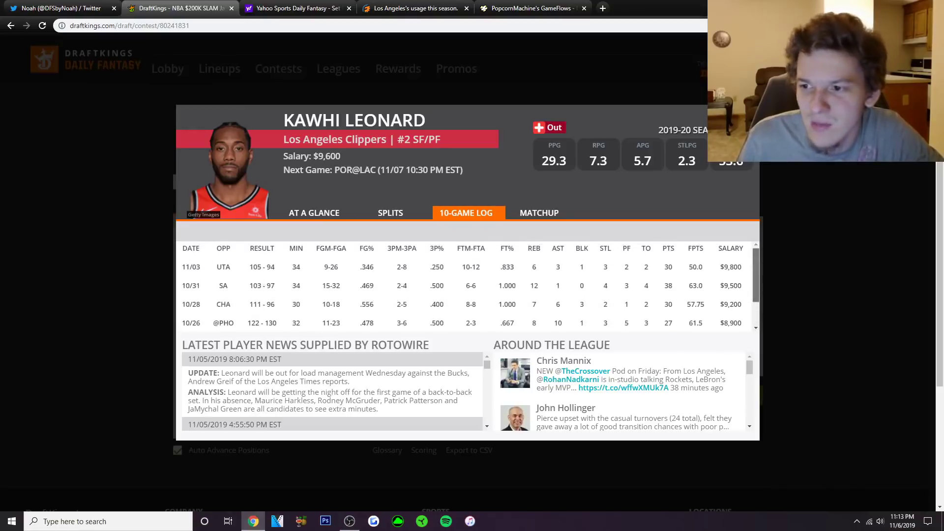
pyautogui.scroll(-2, 467, 285)
pyautogui.scroll(2, 466, 285)
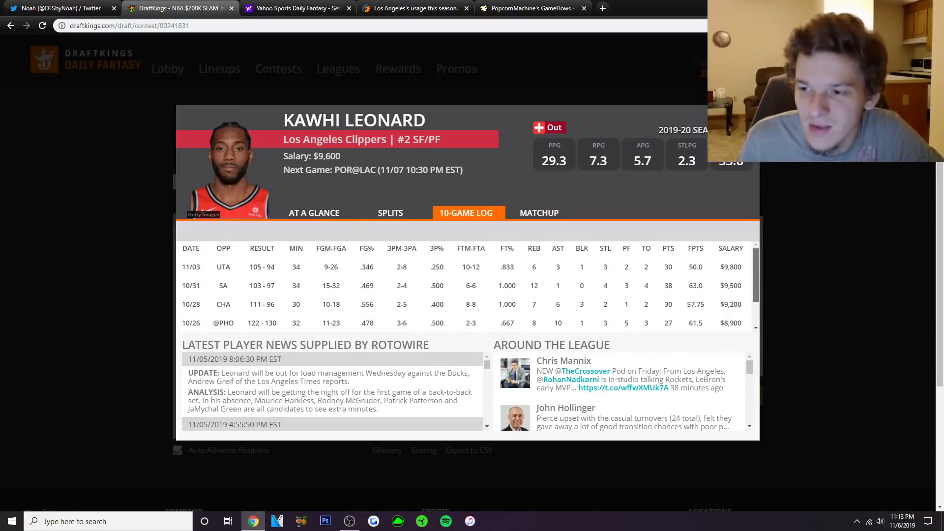
pyautogui.scroll(-2, 467, 286)
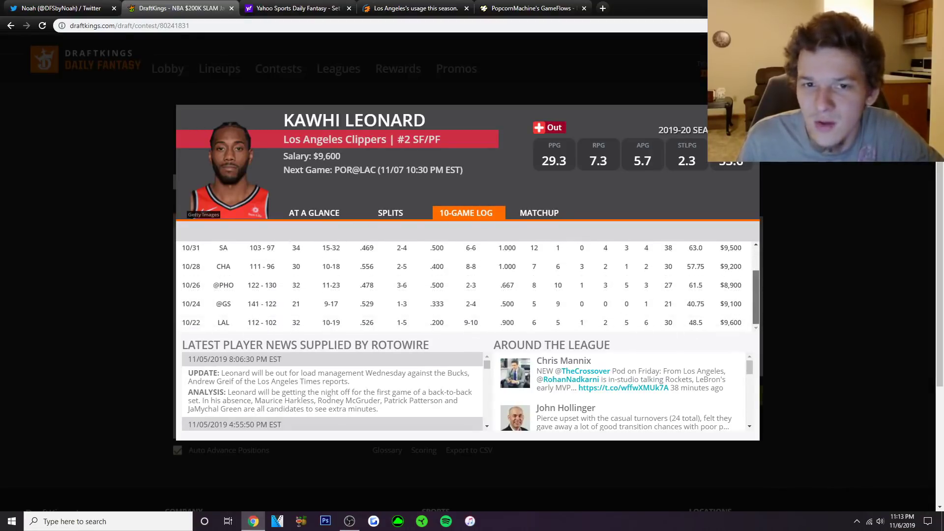
pyautogui.scroll(2, 467, 285)
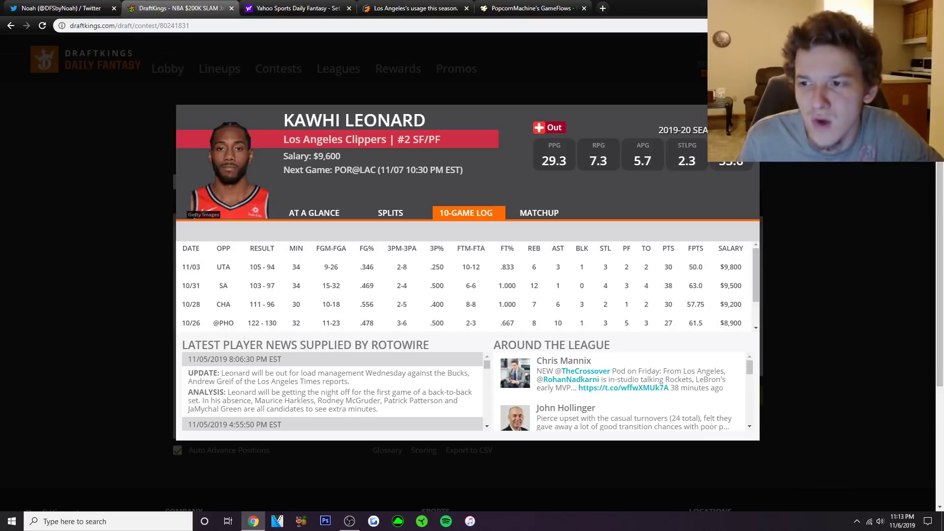
pyautogui.scroll(-2, 467, 286)
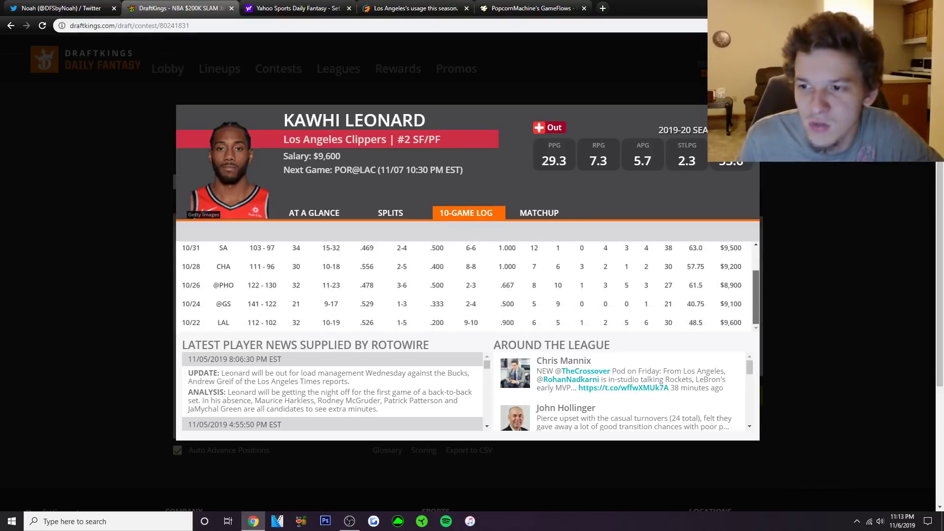
# Review Kawhi Leonard's most recent games, then close his card and browse the shooting guards down to the lower-priced options.
pyautogui.scroll(2, 467, 285)
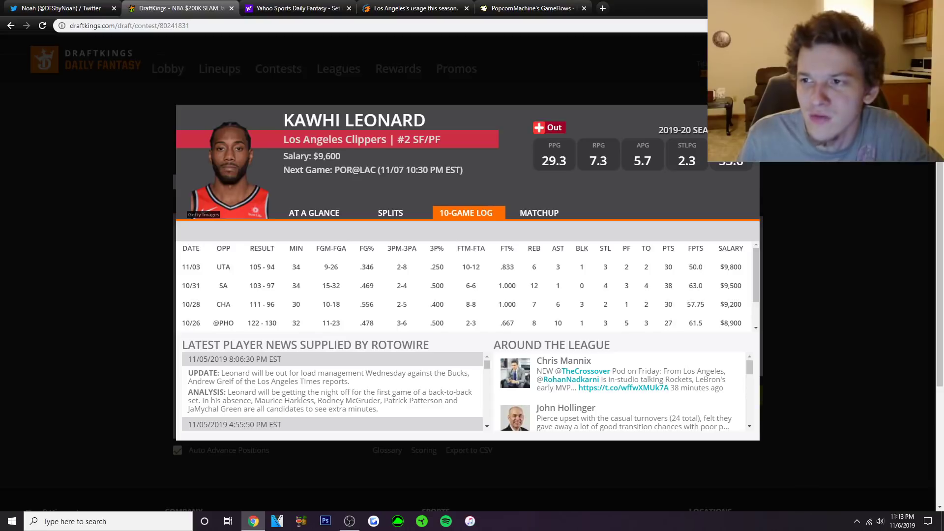
pyautogui.press('Escape')
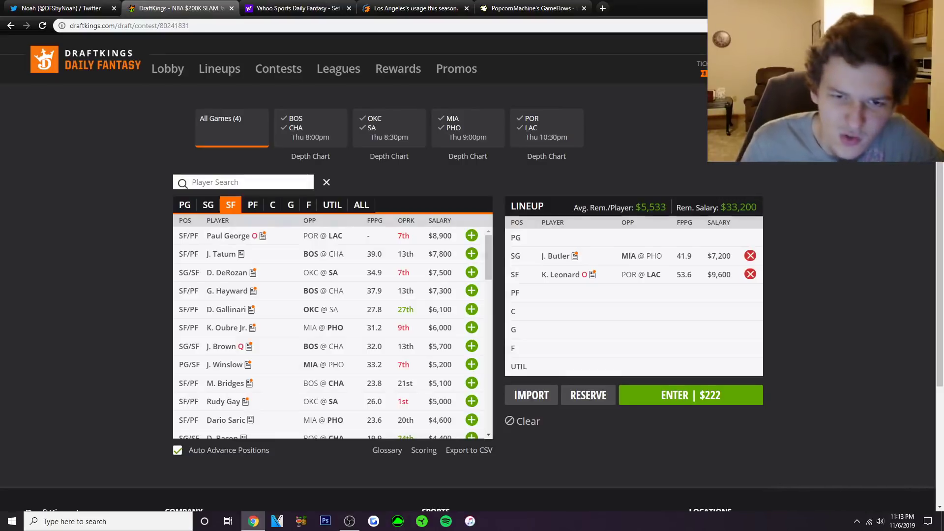
pyautogui.click(208, 205)
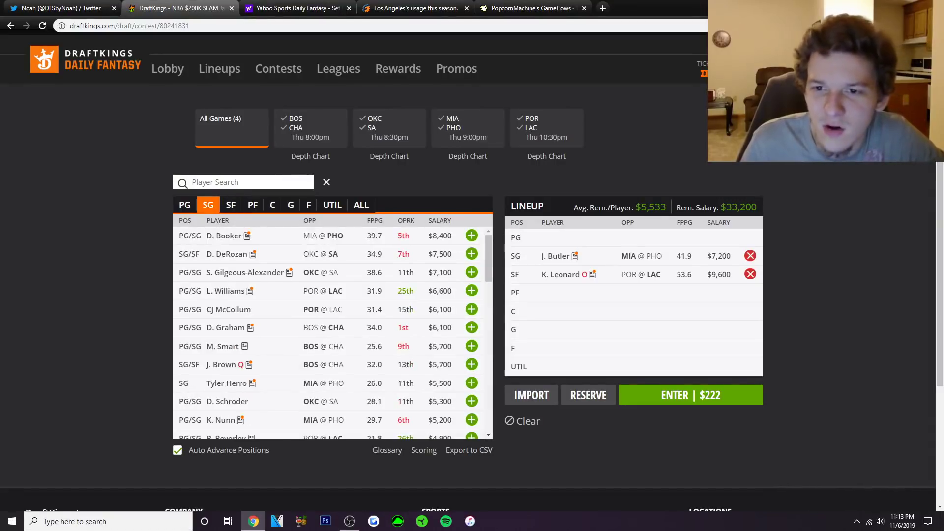
pyautogui.scroll(-1, 250, 272)
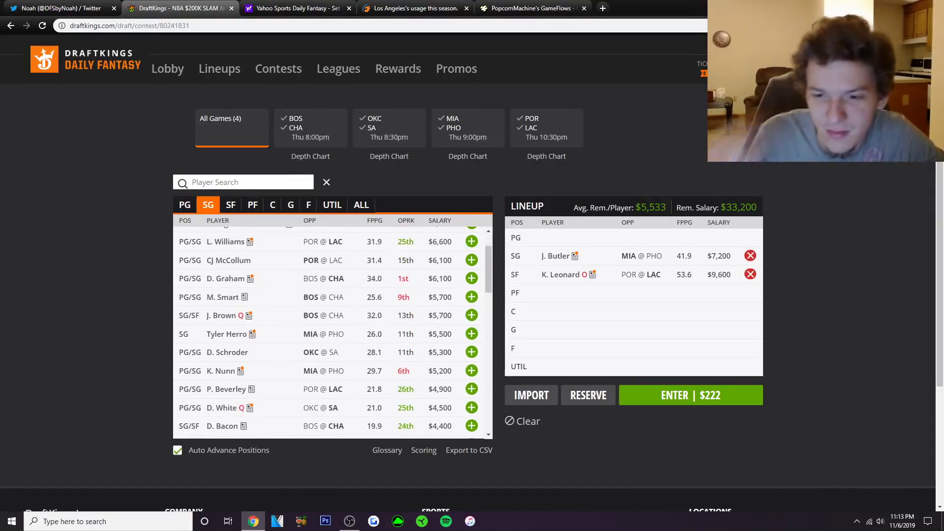
pyautogui.scroll(-1, 333, 332)
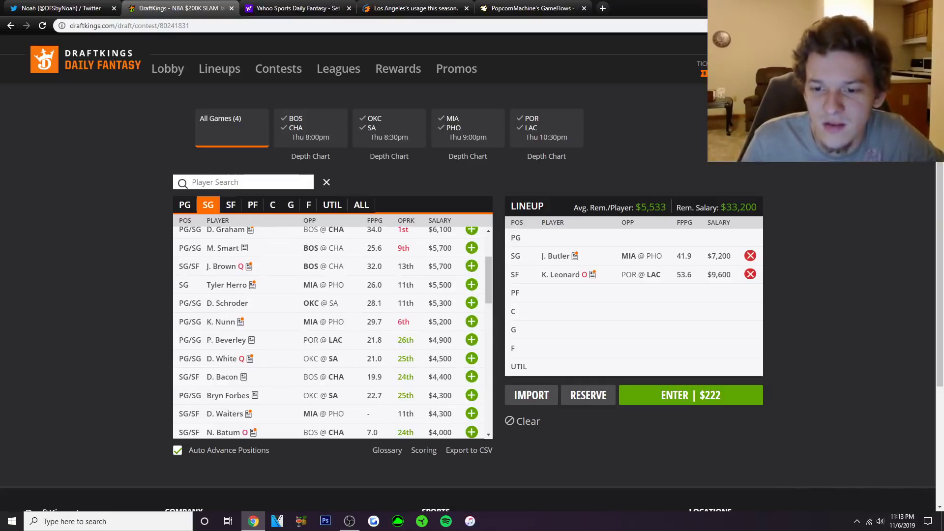
pyautogui.scroll(-1, 332, 332)
# Examine Dwayne Bacon's full 10-game log from the shooting guard list, then close his player card.
pyautogui.click(471, 272)
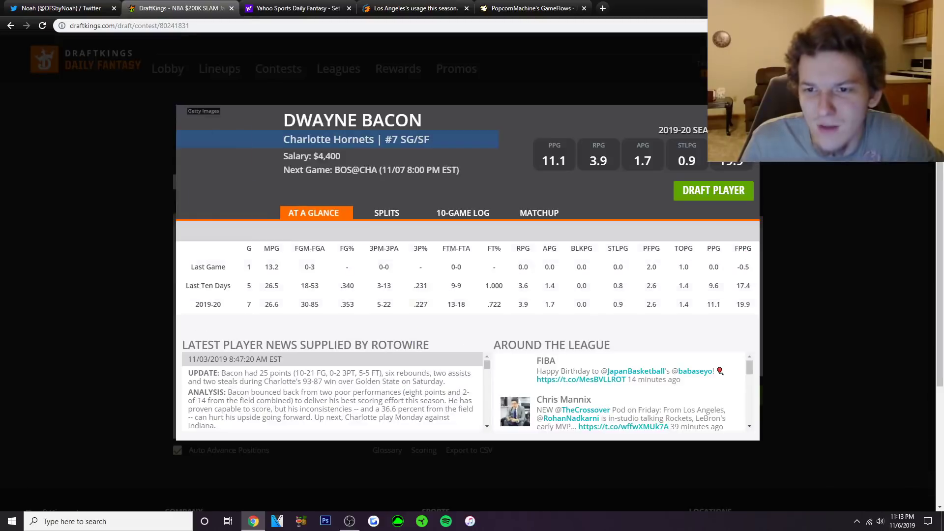
pyautogui.click(466, 212)
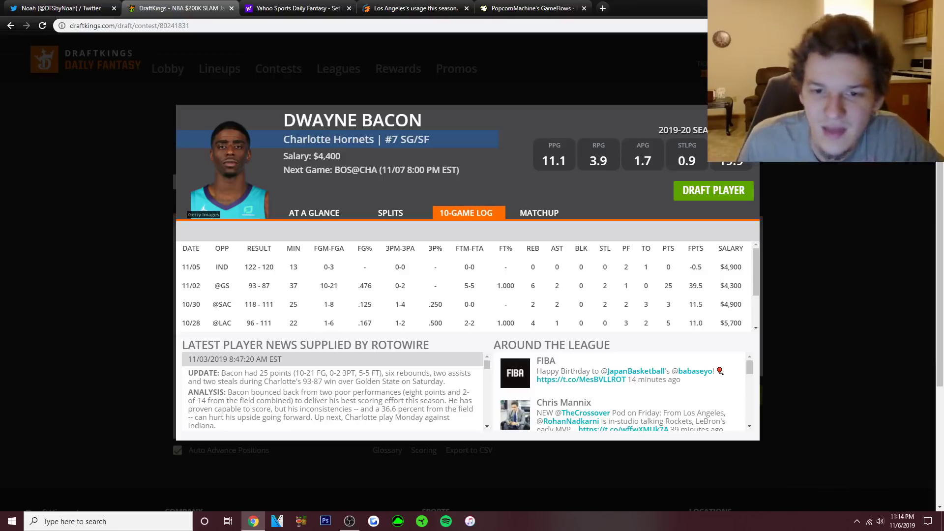
pyautogui.scroll(-2, 466, 285)
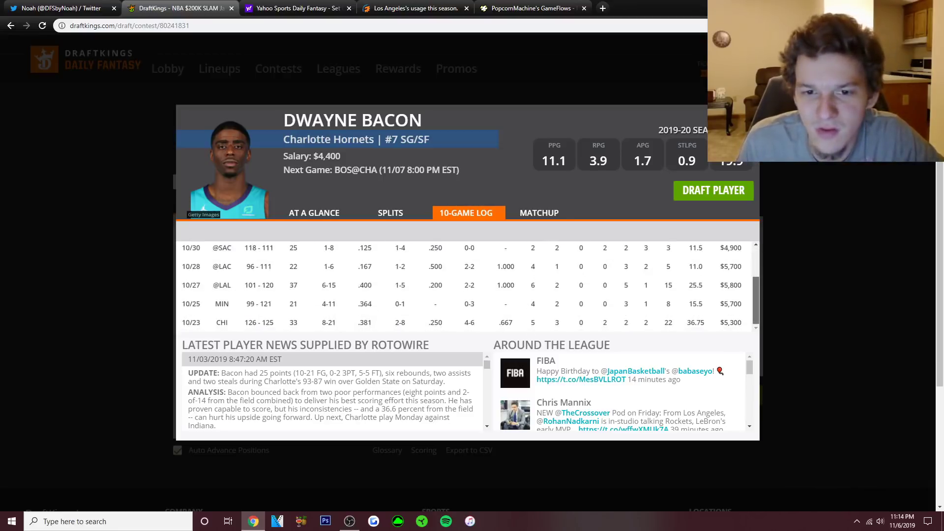
pyautogui.scroll(1, 467, 285)
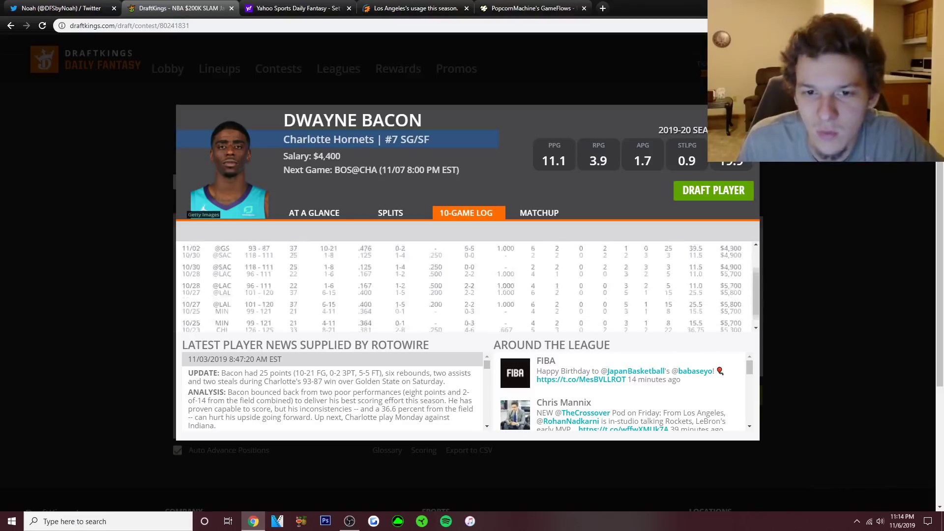
pyautogui.scroll(1, 467, 285)
pyautogui.scroll(-2, 467, 286)
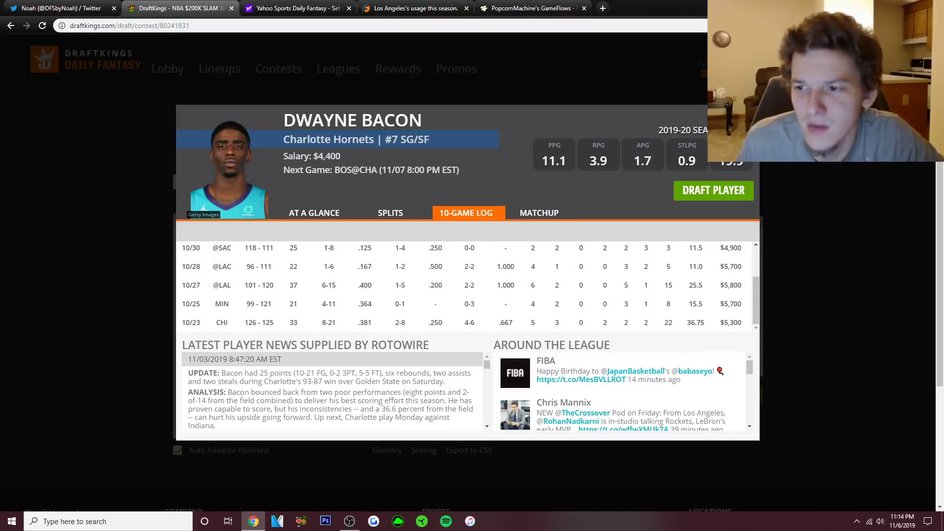
pyautogui.scroll(1, 466, 285)
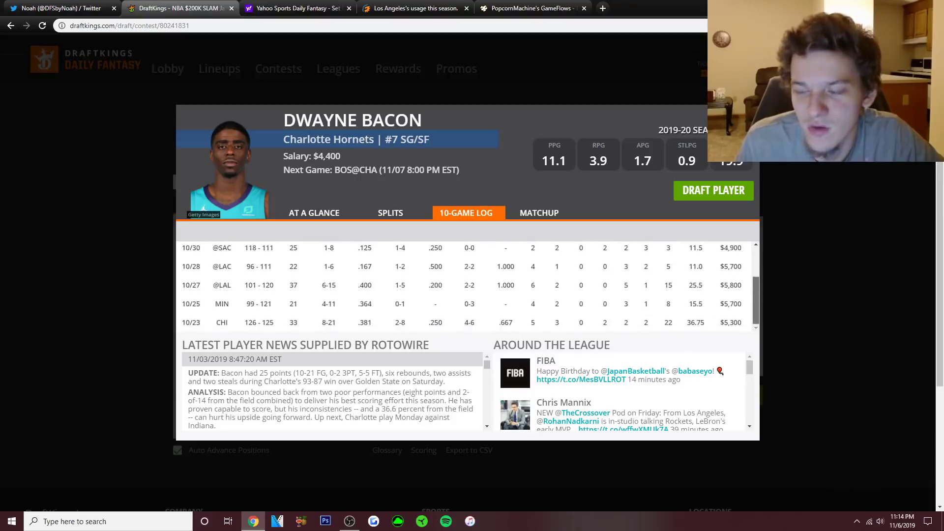
pyautogui.scroll(1, 467, 285)
pyautogui.scroll(-2, 467, 285)
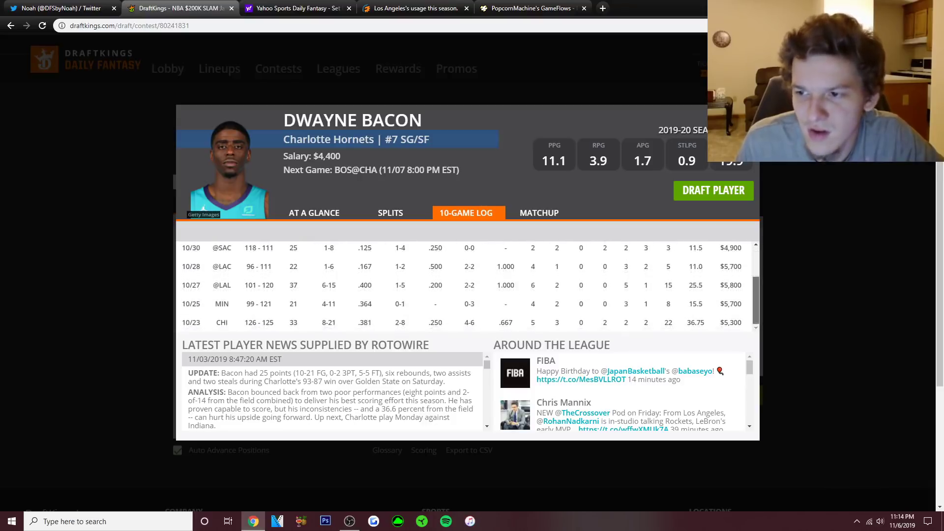
pyautogui.scroll(2, 467, 285)
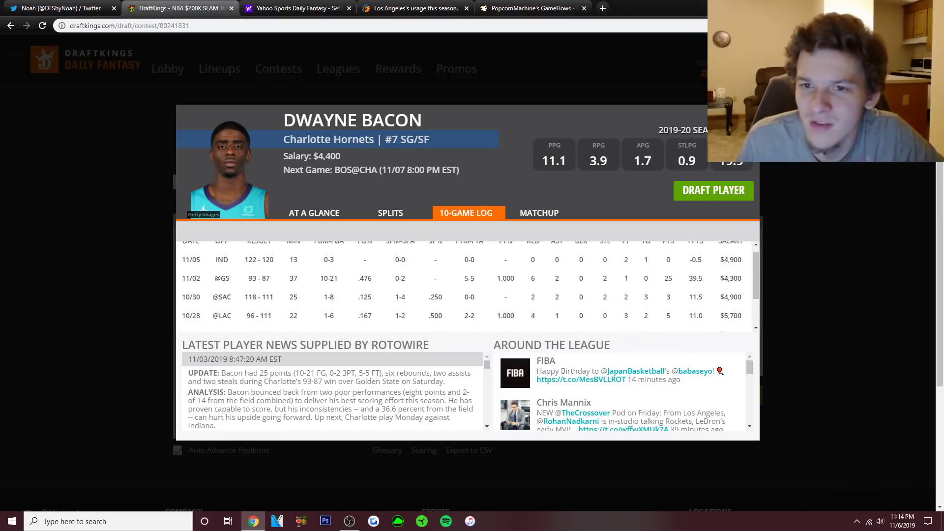
pyautogui.press('Escape')
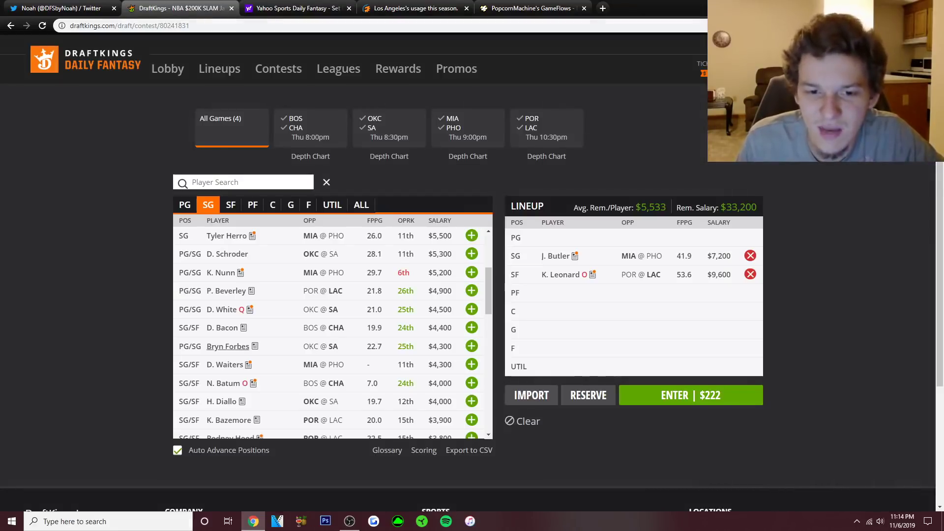
# Add Dwayne Bacon to the DraftKings lineup, then switch to Yahoo Daily Fantasy and add him as the shooting guard.
pyautogui.click(470, 327)
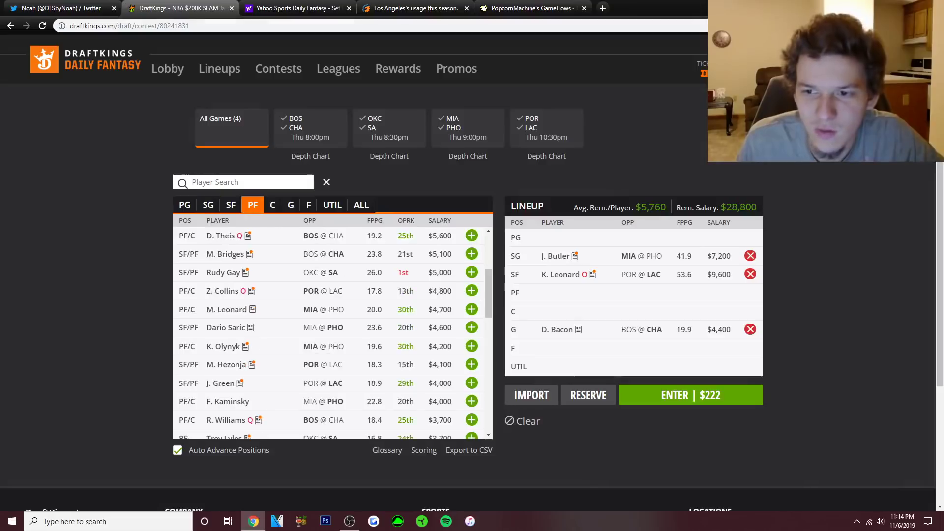
pyautogui.click(298, 8)
pyautogui.click(223, 91)
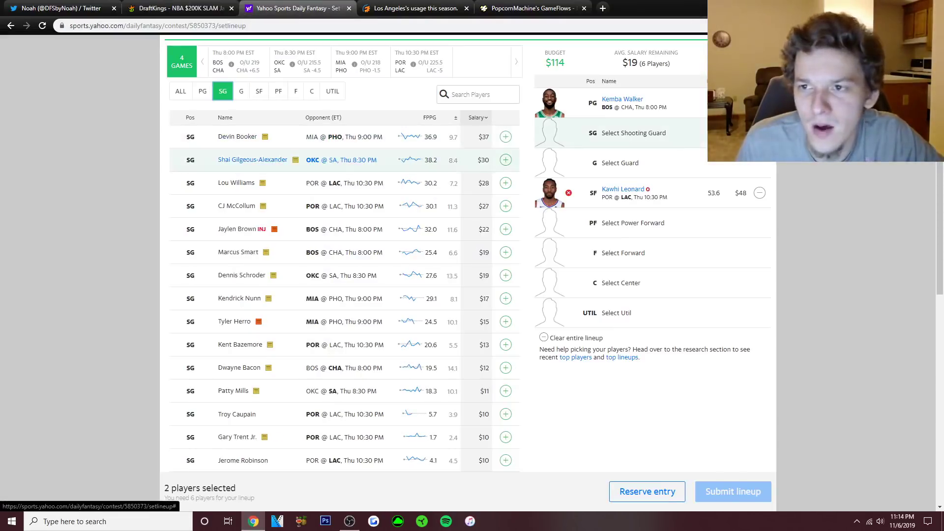
pyautogui.click(176, 7)
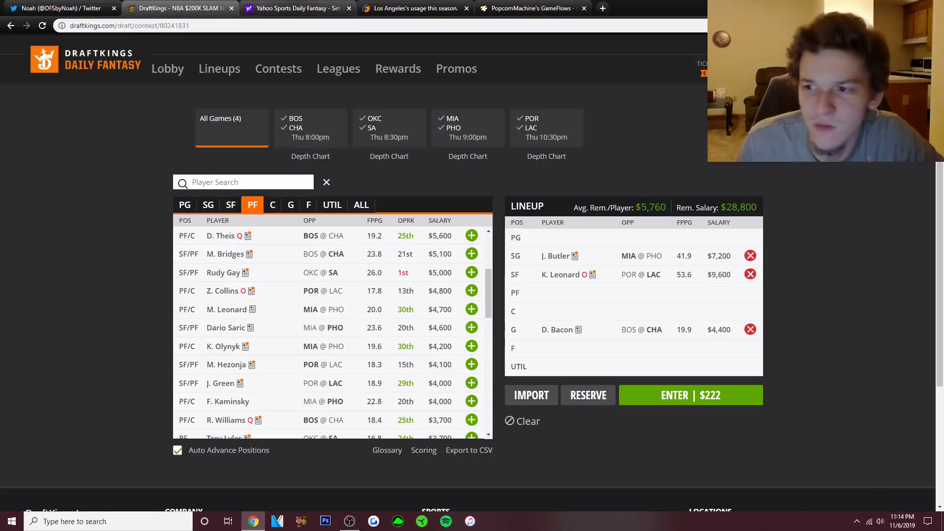
pyautogui.click(295, 8)
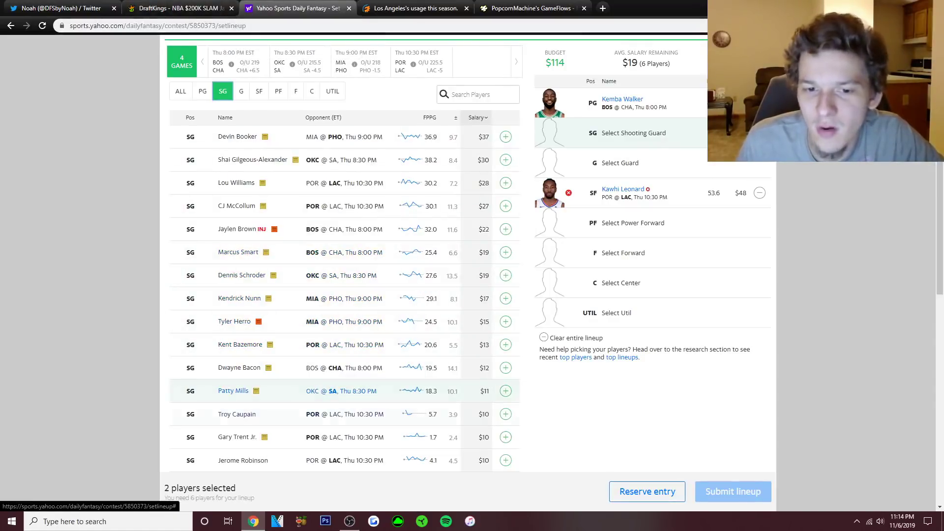
pyautogui.click(505, 368)
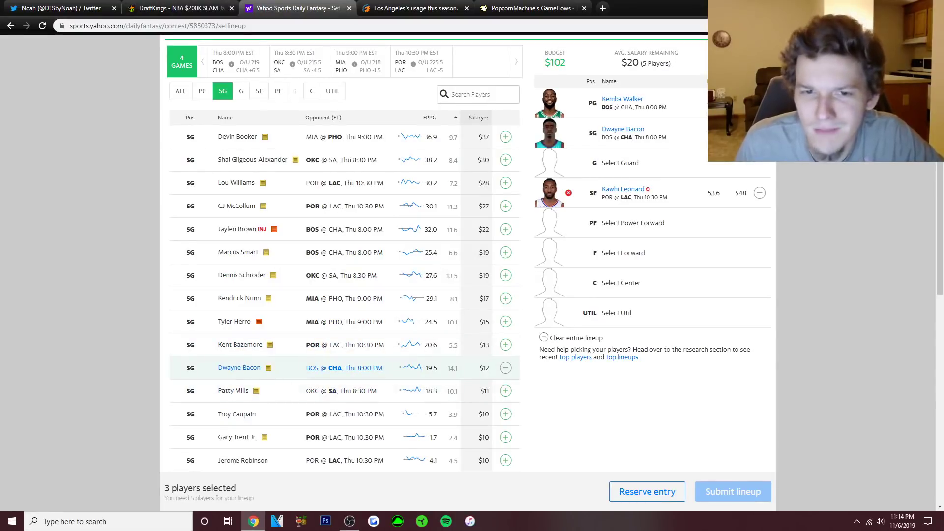
# Check Tyler Herro's game log and overview on Yahoo, then close his player card.
pyautogui.click(234, 321)
pyautogui.click(589, 215)
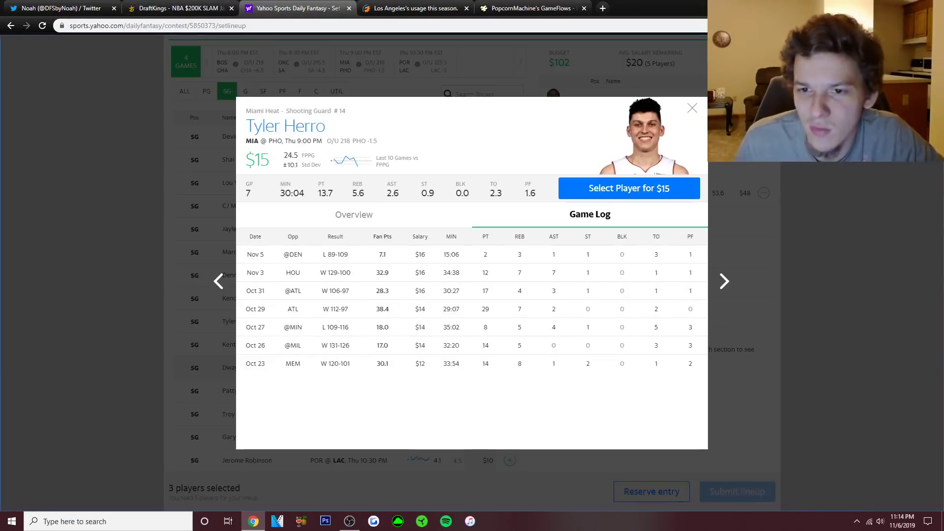
pyautogui.click(353, 214)
pyautogui.press('Escape')
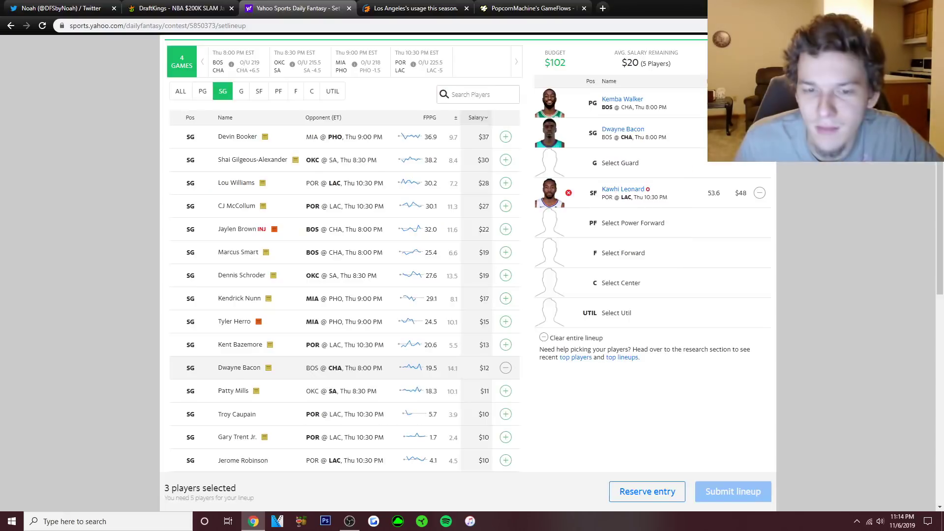
# Switch back to DraftKings and check Gordon Hayward's 10-game log from the small forward list, then close his card.
pyautogui.click(180, 8)
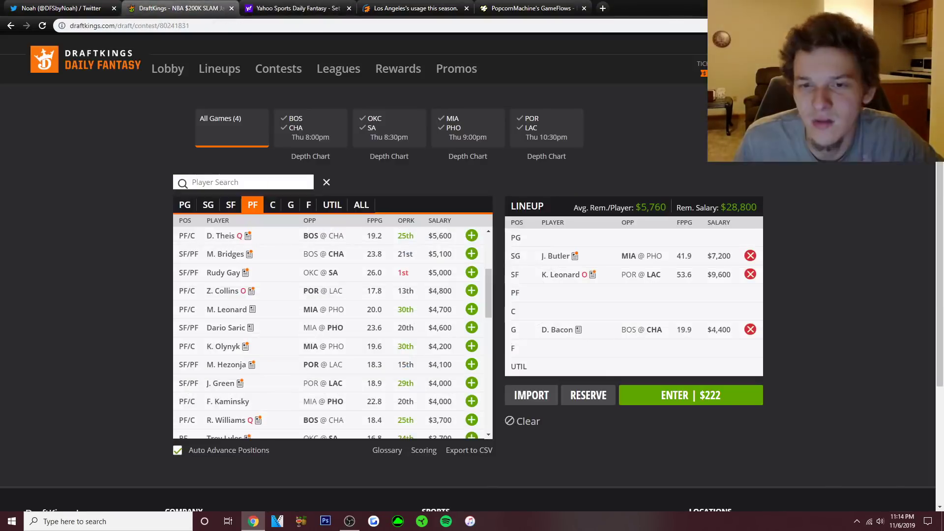
pyautogui.scroll(3, 332, 332)
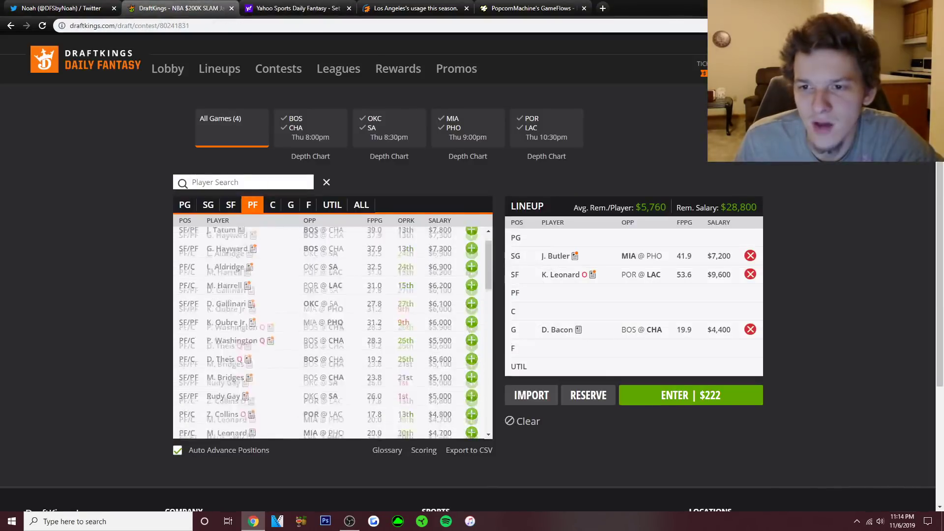
pyautogui.click(230, 204)
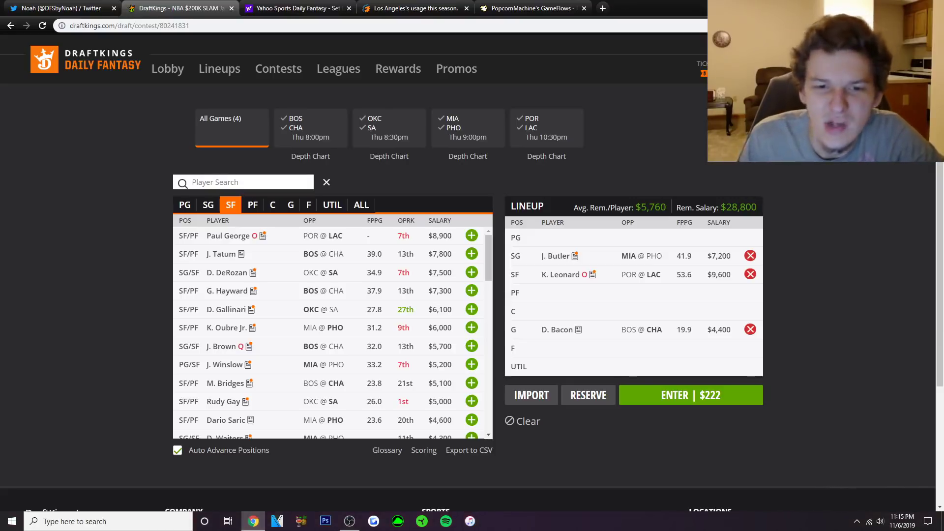
pyautogui.click(471, 272)
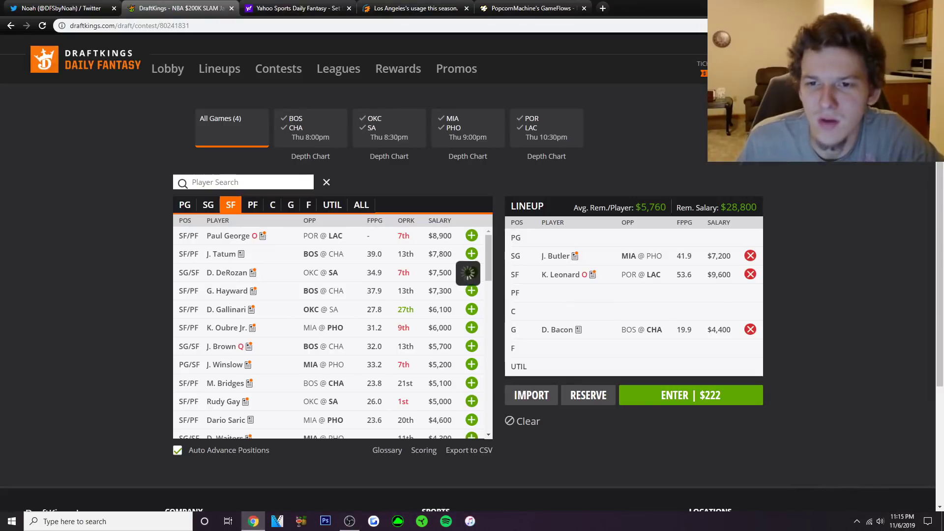
pyautogui.click(227, 291)
pyautogui.click(466, 212)
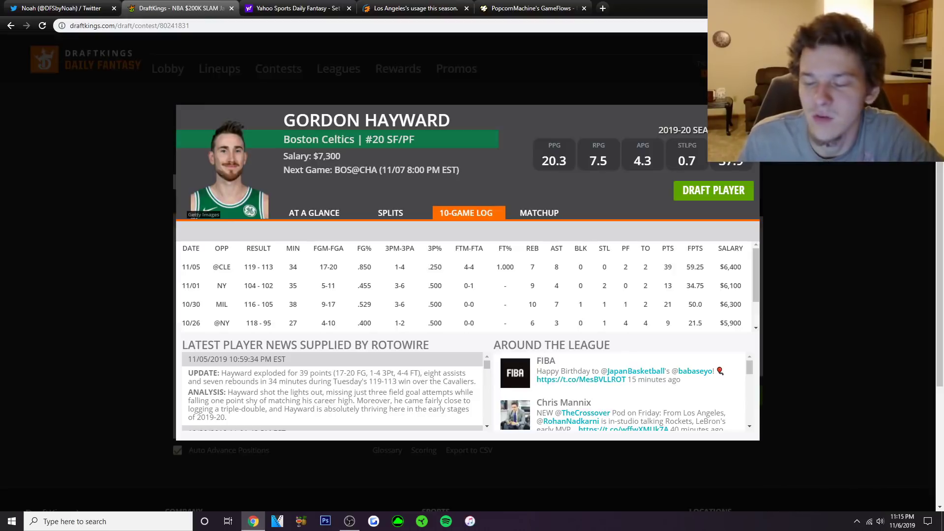
pyautogui.press('Escape')
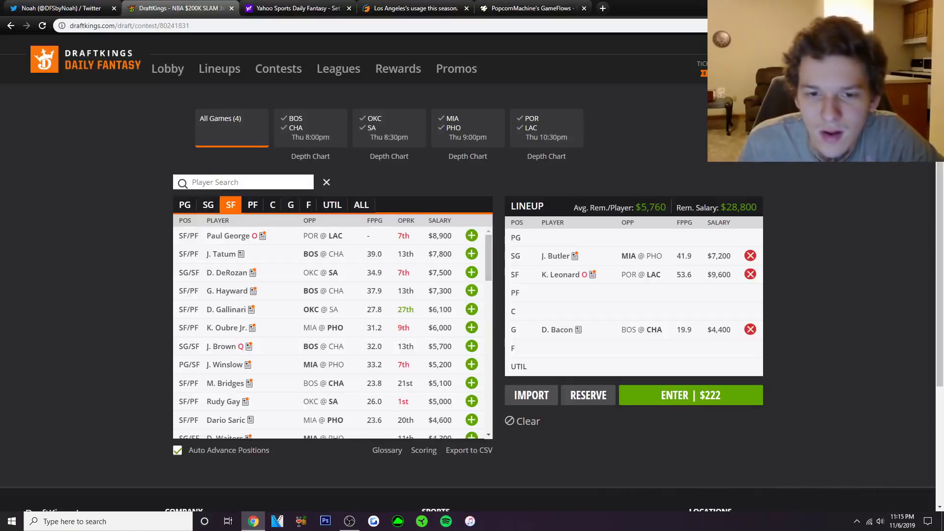
# Examine Kelly Oubre Jr.'s 10-game log, then return to the small forward list and browse the cheaper players.
pyautogui.scroll(-1, 226, 287)
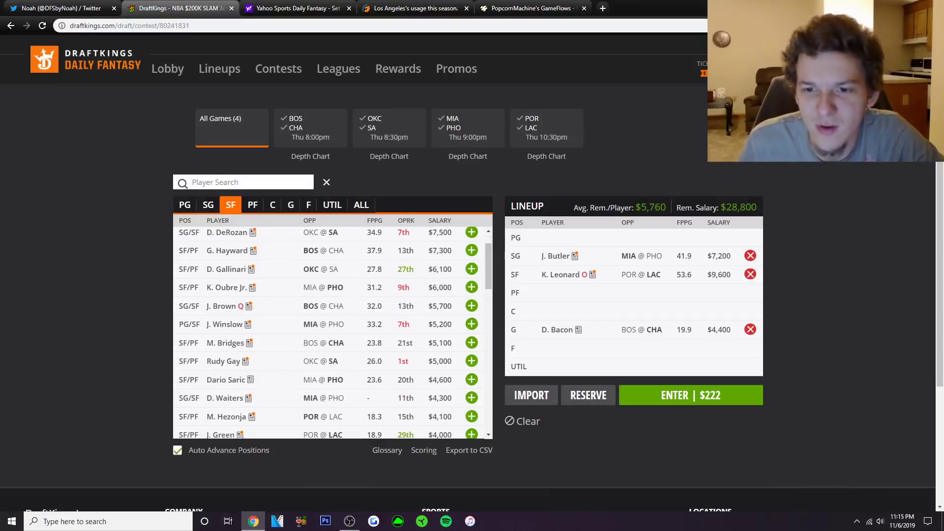
pyautogui.click(226, 288)
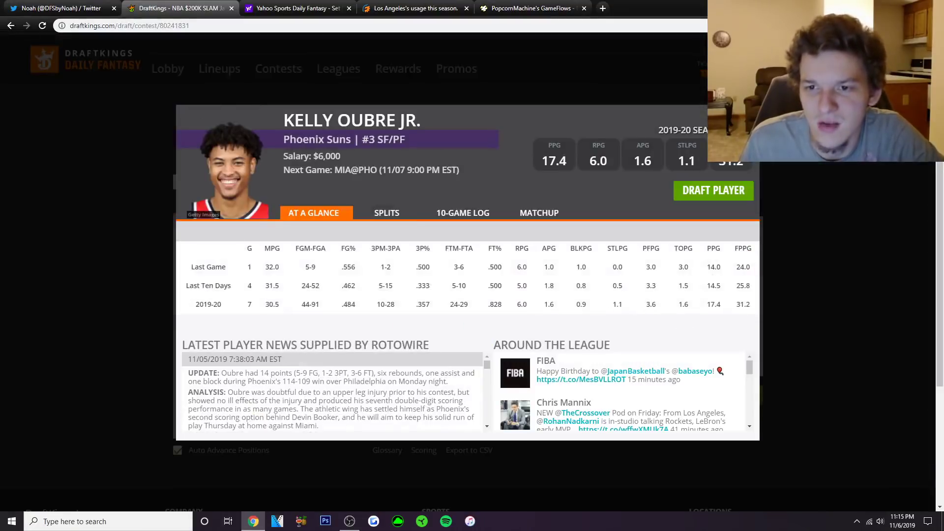
pyautogui.scroll(-3, 469, 285)
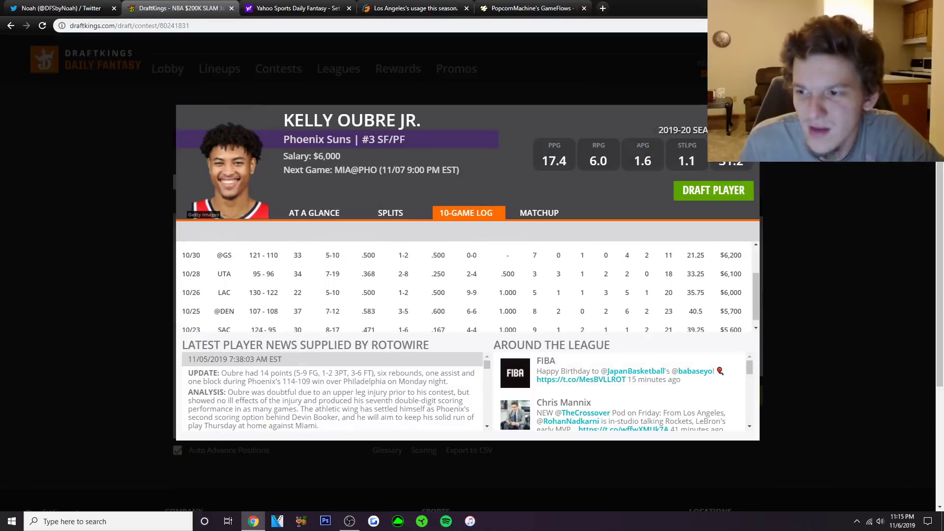
pyautogui.scroll(3, 470, 285)
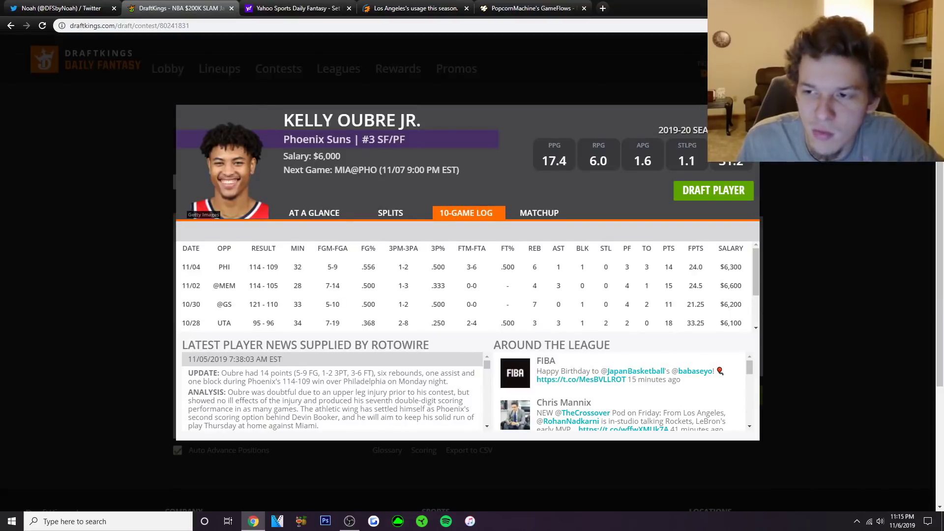
pyautogui.scroll(-1, 469, 287)
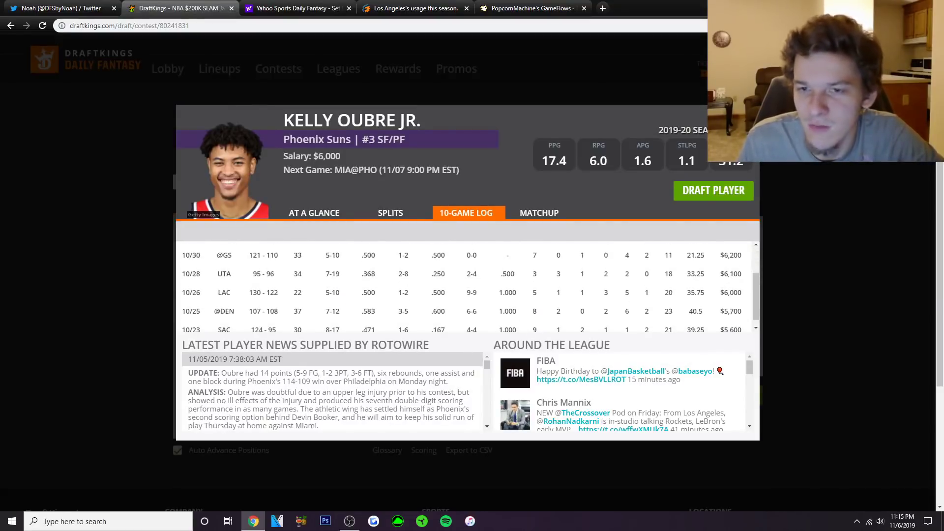
pyautogui.scroll(1, 469, 287)
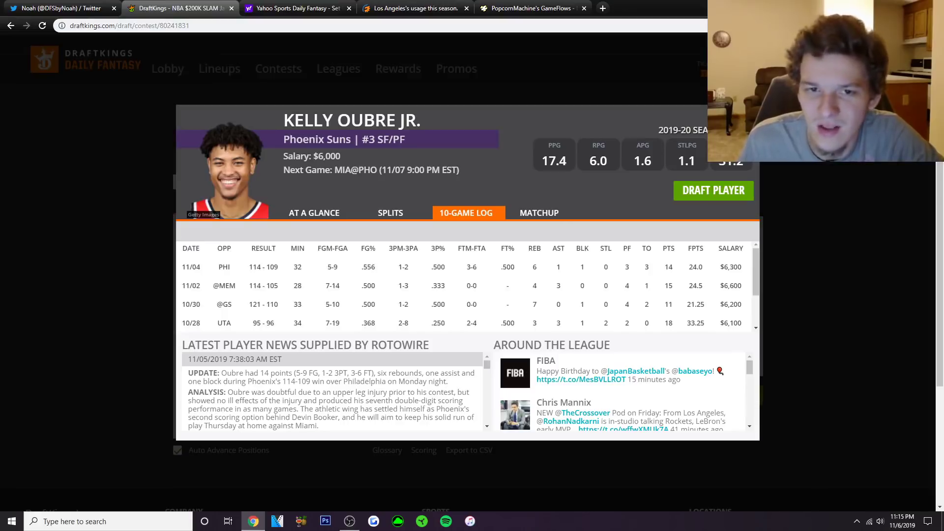
pyautogui.press('Escape')
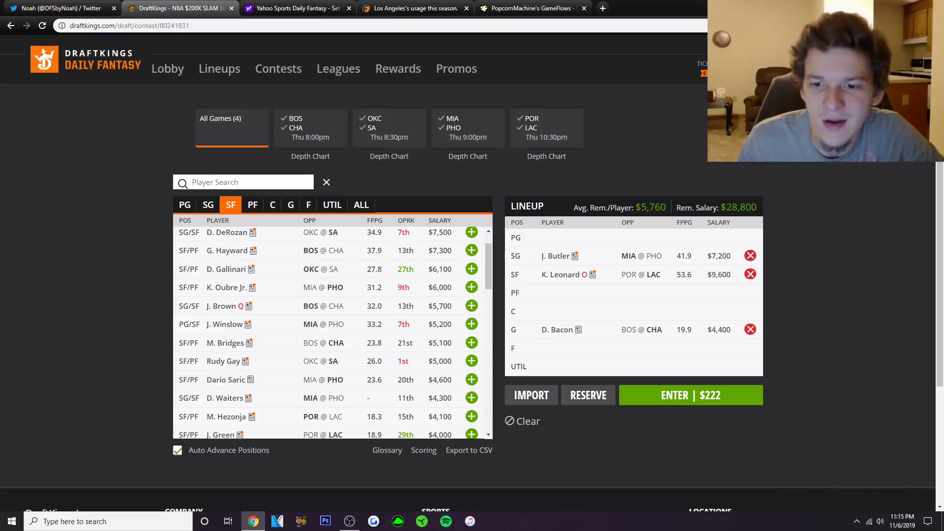
pyautogui.scroll(-2, 333, 333)
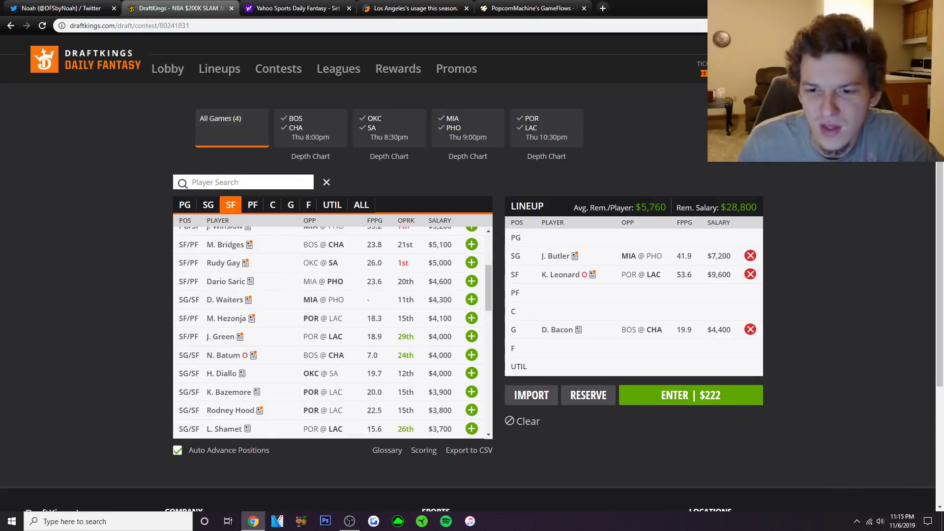
# Check Rodney Hood's 10-game log from the small forward list, then close his card and browse the remaining small forwards.
pyautogui.scroll(-1, 332, 333)
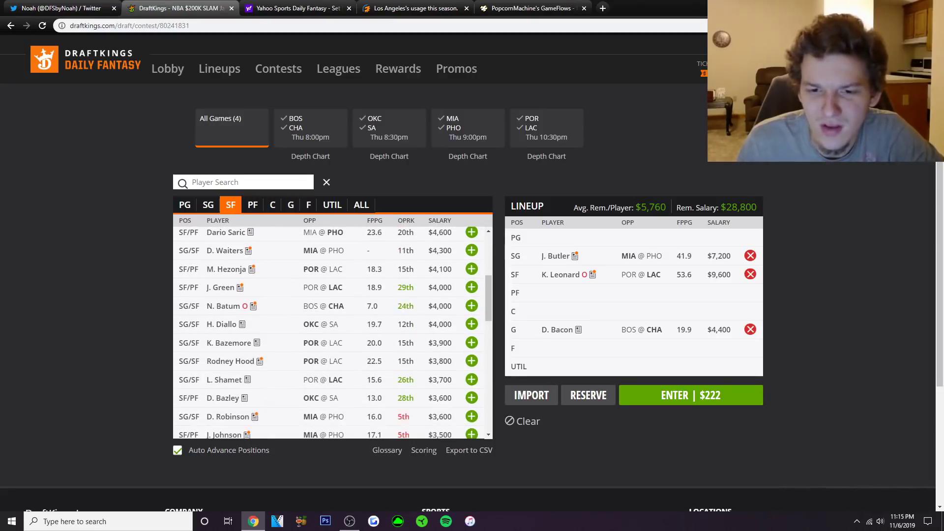
pyautogui.click(230, 361)
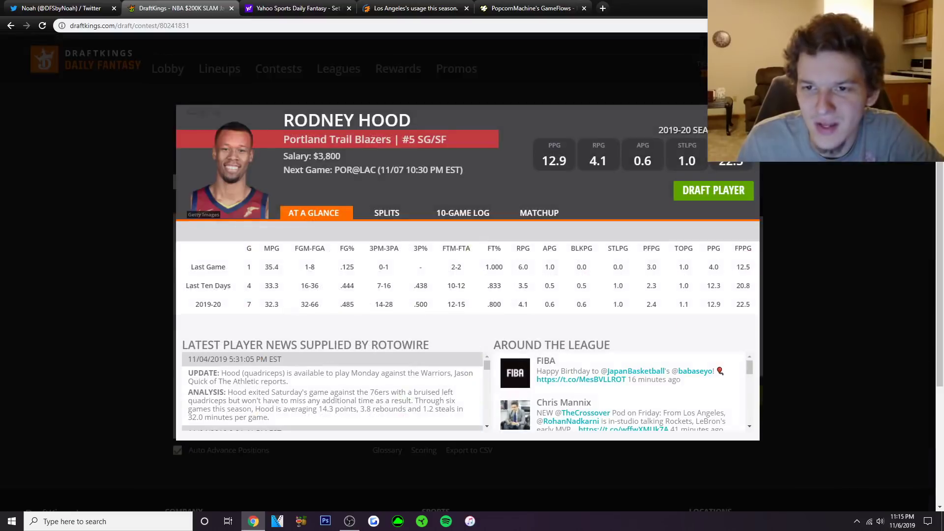
pyautogui.click(463, 212)
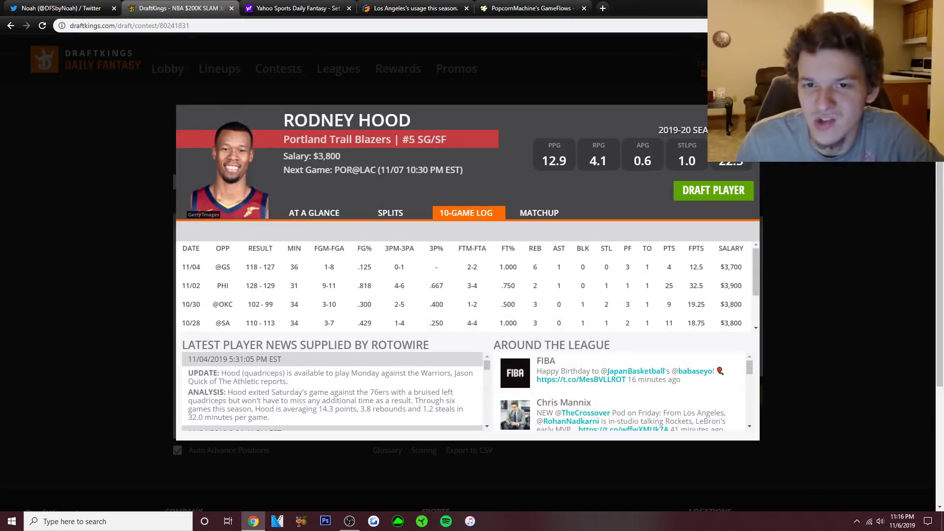
pyautogui.scroll(-2, 467, 288)
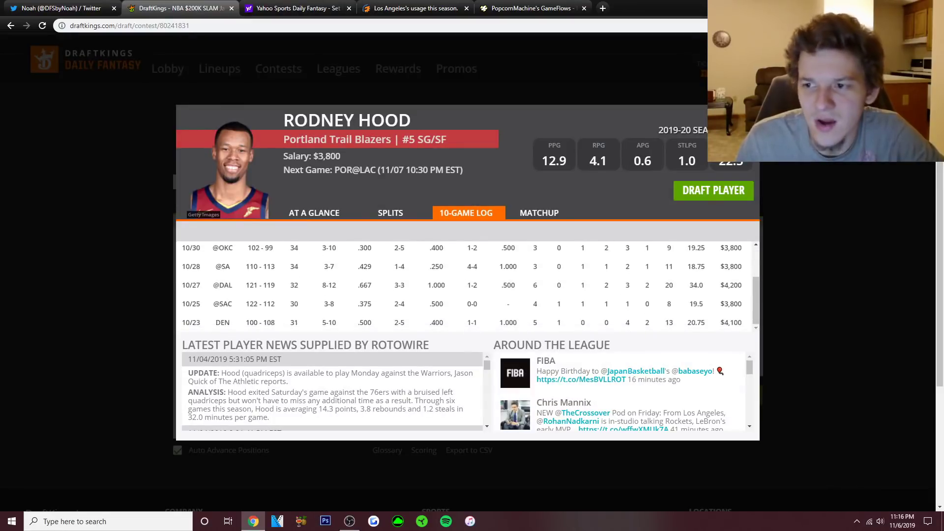
pyautogui.scroll(3, 467, 287)
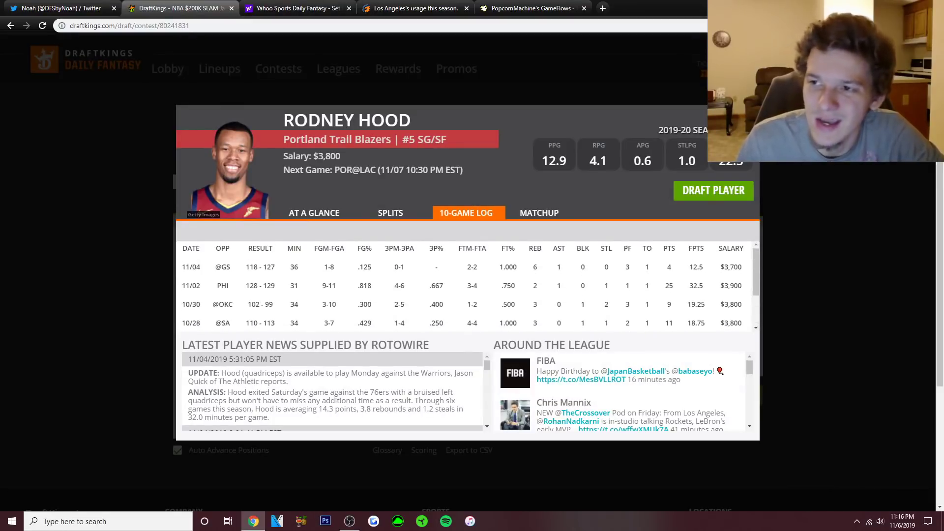
pyautogui.press('Escape')
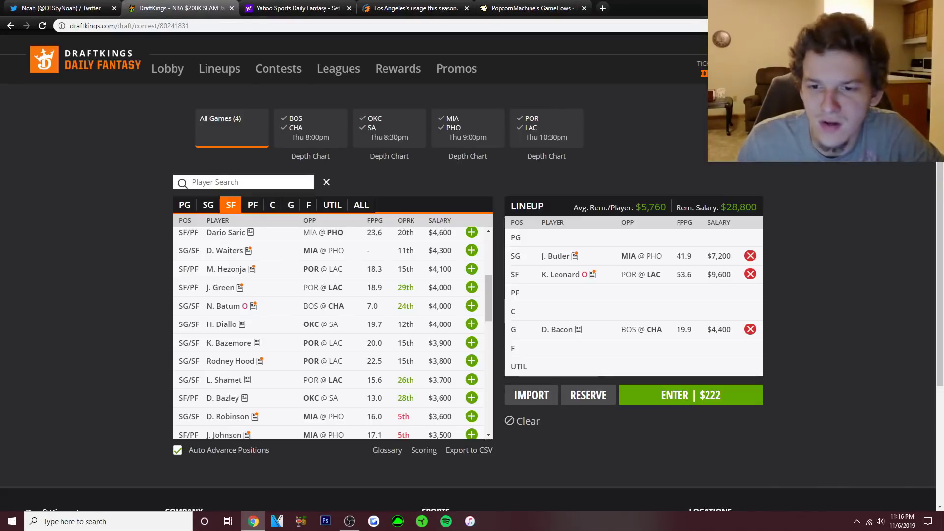
pyautogui.scroll(-3, 226, 411)
pyautogui.scroll(5, 226, 411)
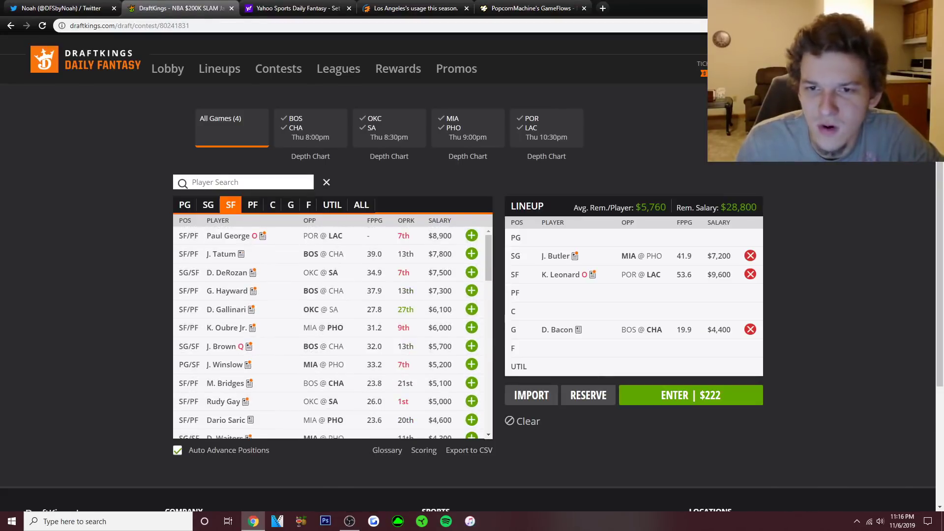
# Switch to the power forward list and examine L. Aldridge's 10-game log for San Antonio, then close his card.
pyautogui.click(252, 205)
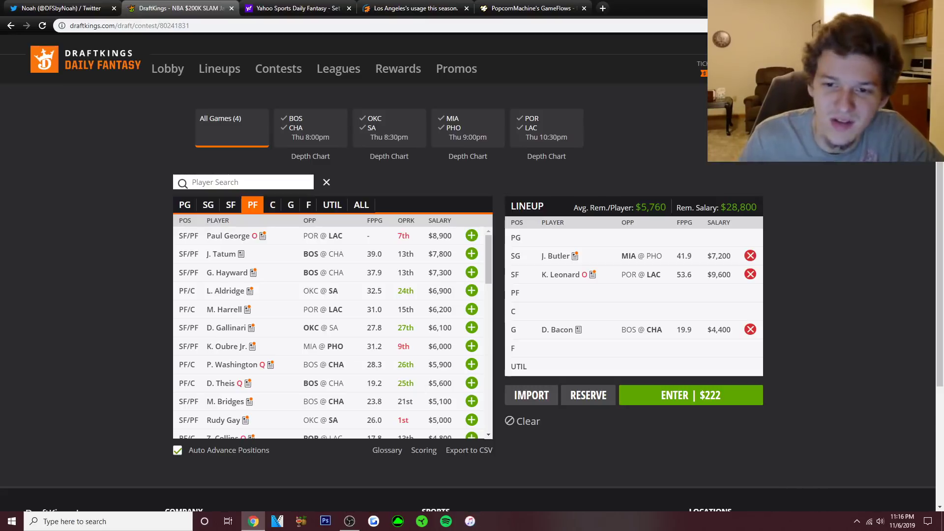
pyautogui.click(226, 291)
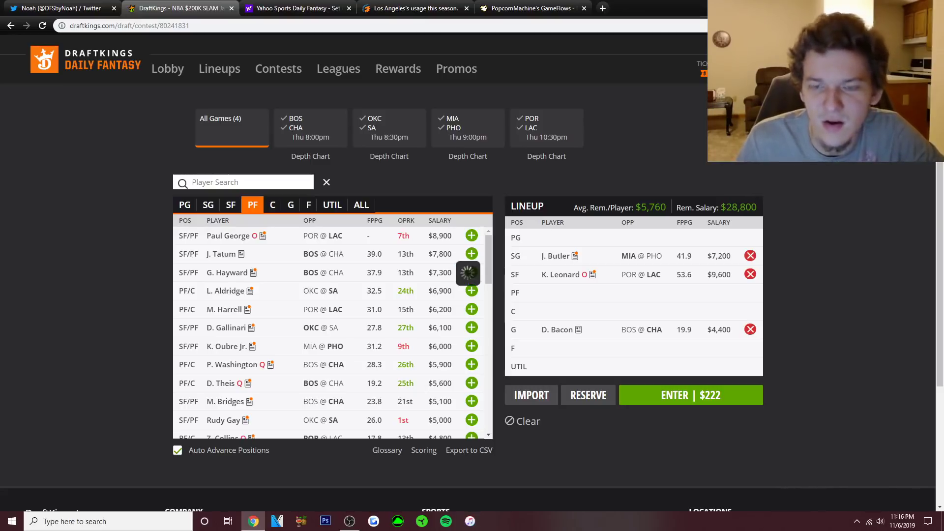
pyautogui.click(225, 291)
pyautogui.click(466, 213)
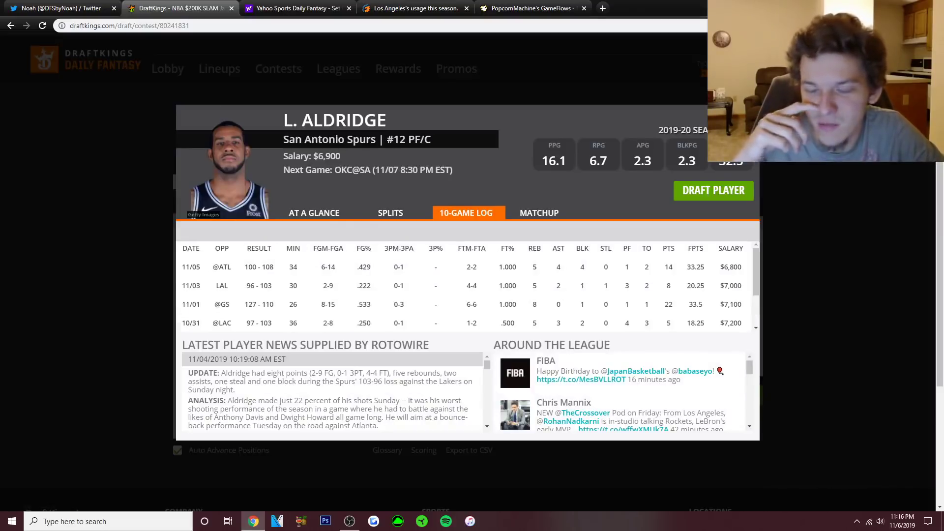
pyautogui.scroll(-2, 462, 285)
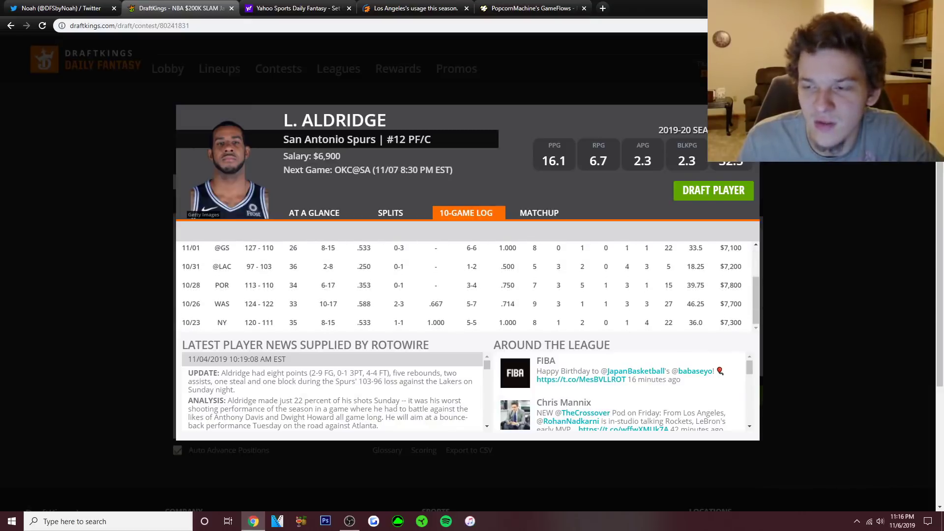
pyautogui.scroll(2, 467, 287)
pyautogui.scroll(-3, 467, 287)
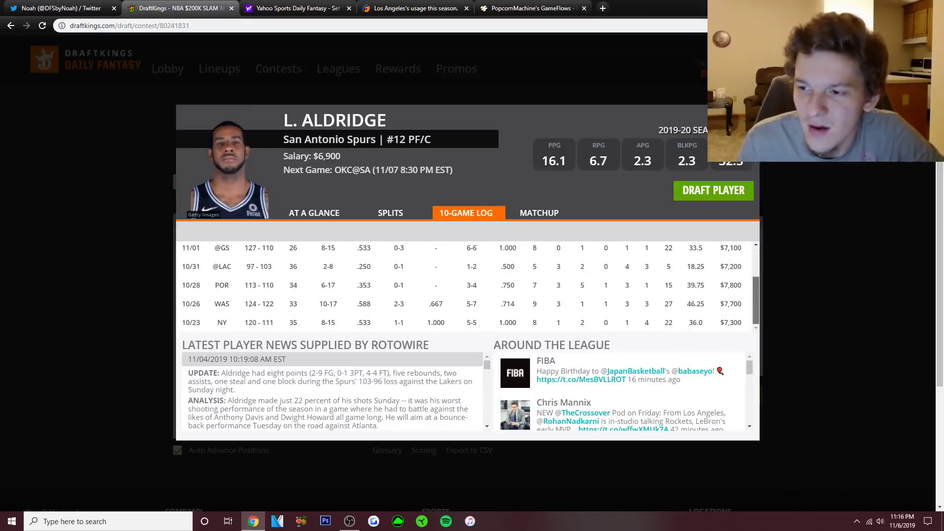
pyautogui.scroll(3, 467, 287)
pyautogui.scroll(-3, 467, 288)
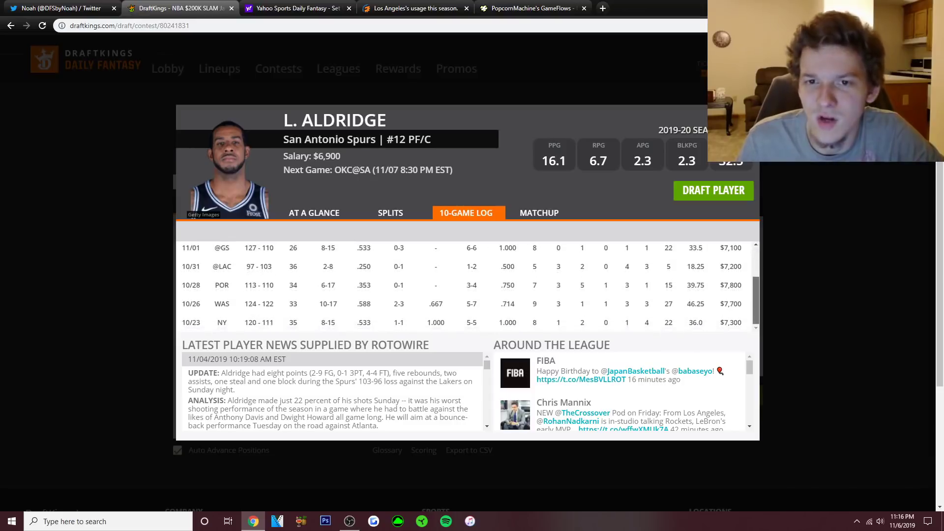
pyautogui.scroll(3, 467, 287)
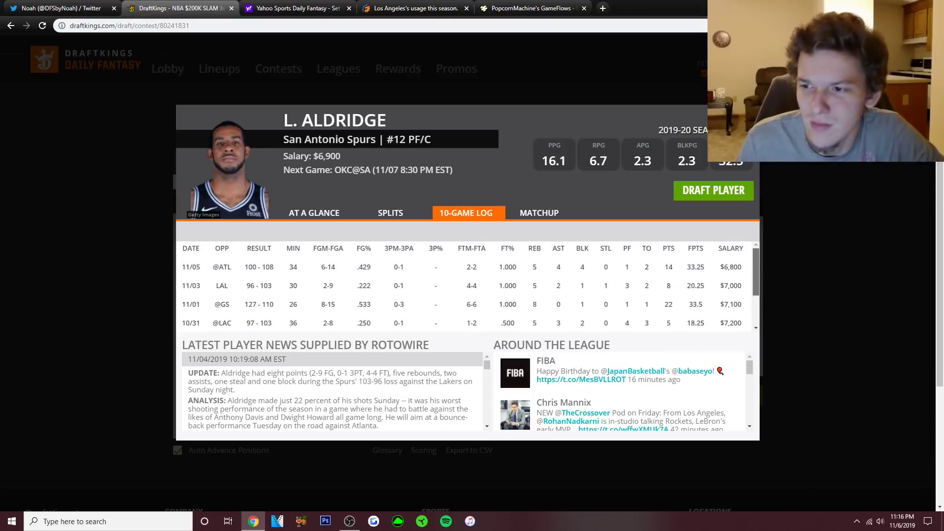
pyautogui.scroll(-3, 467, 288)
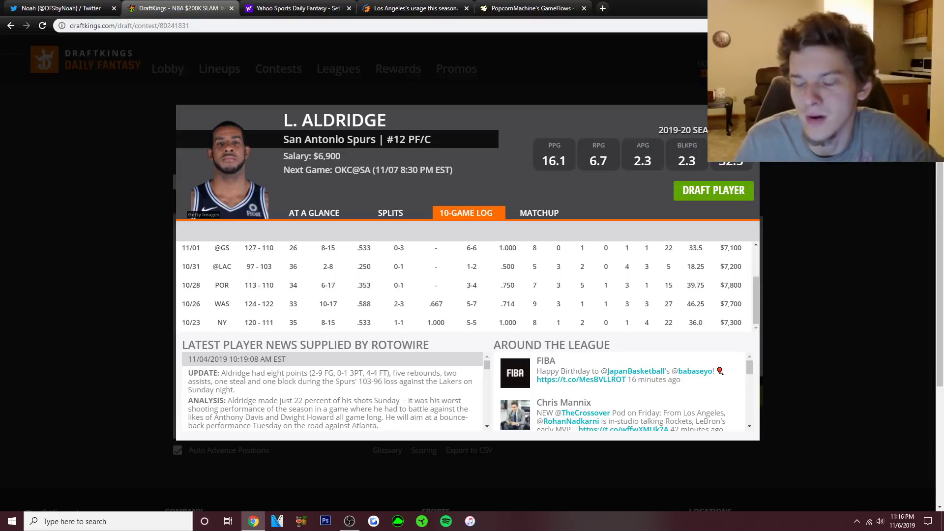
pyautogui.scroll(3, 467, 285)
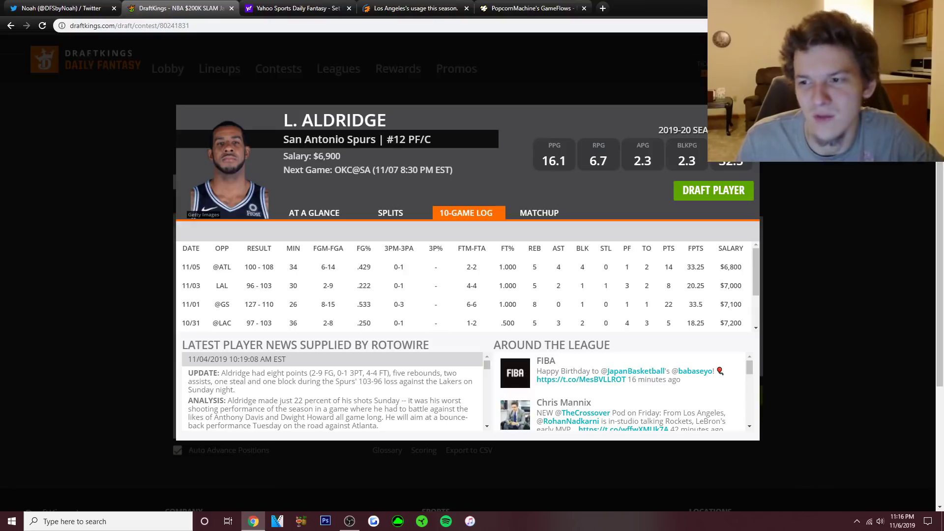
pyautogui.scroll(-2, 467, 285)
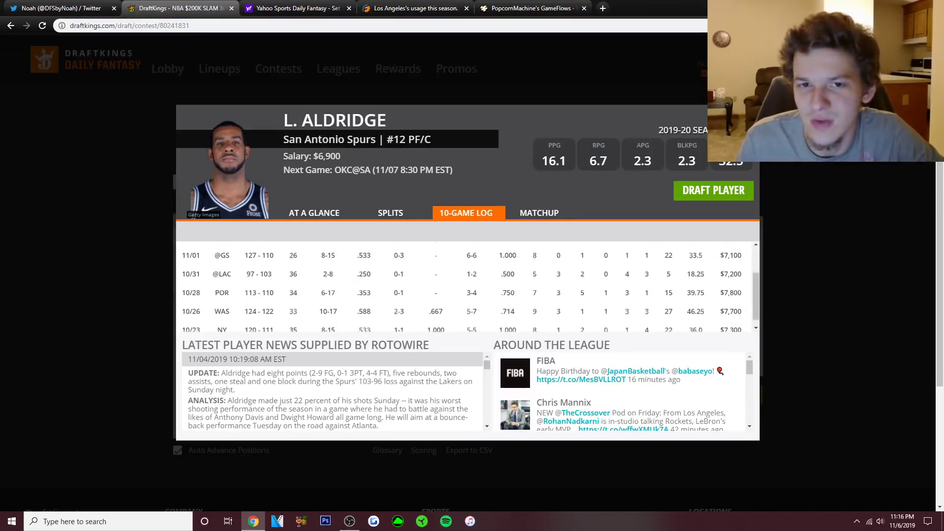
pyautogui.scroll(2, 467, 285)
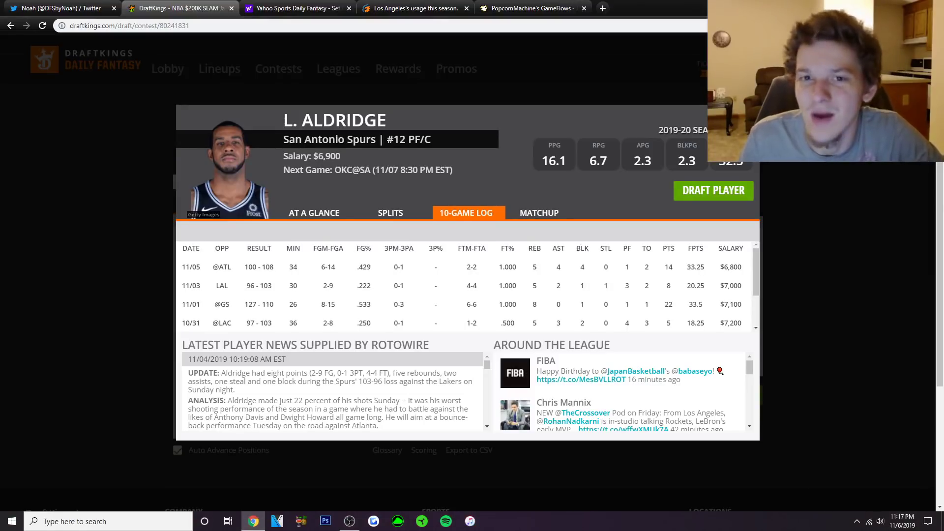
pyautogui.press('Escape')
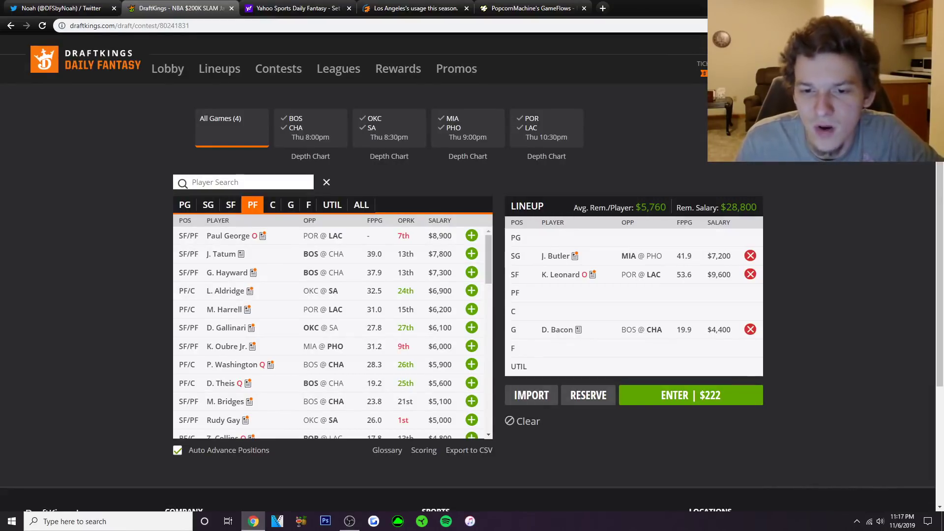
# Check Meyers Leonard's 10-game log from the power forward list, then close his card and browse the cheaper power forwards.
pyautogui.scroll(-4, 332, 332)
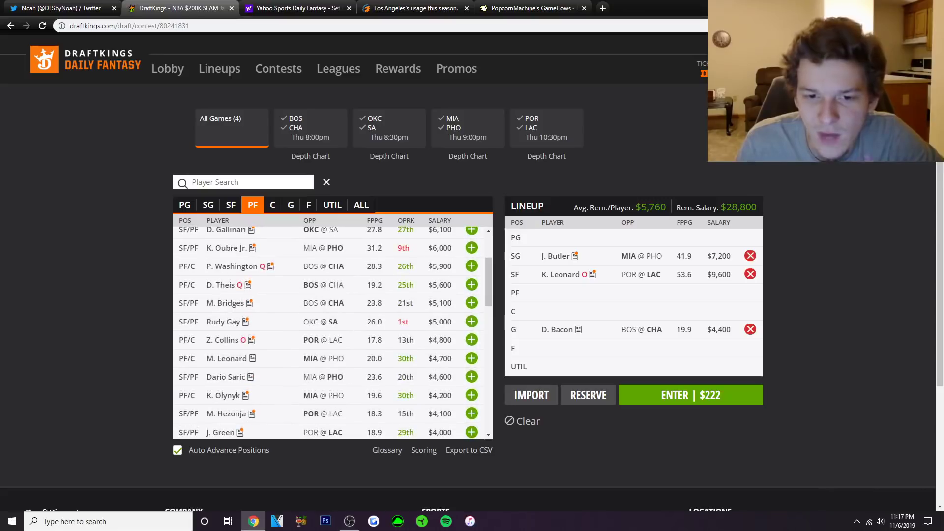
pyautogui.scroll(-2, 332, 332)
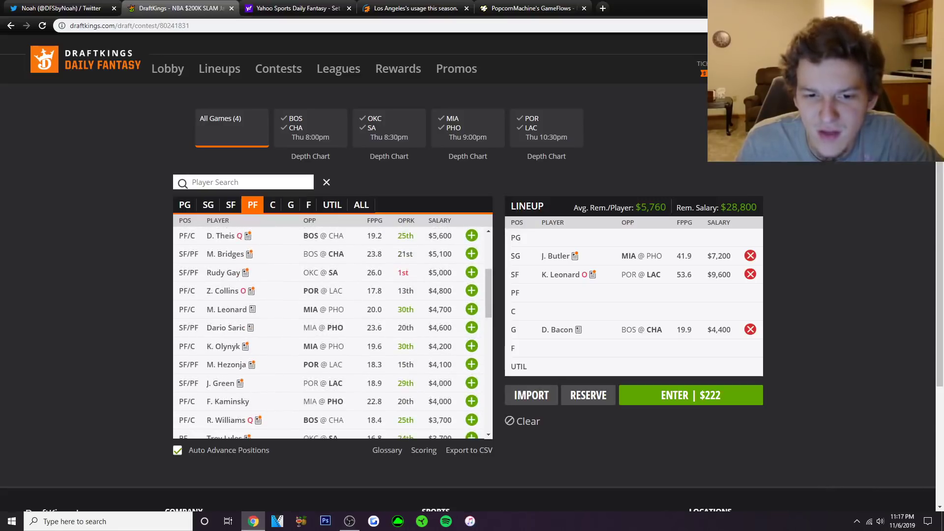
pyautogui.click(472, 272)
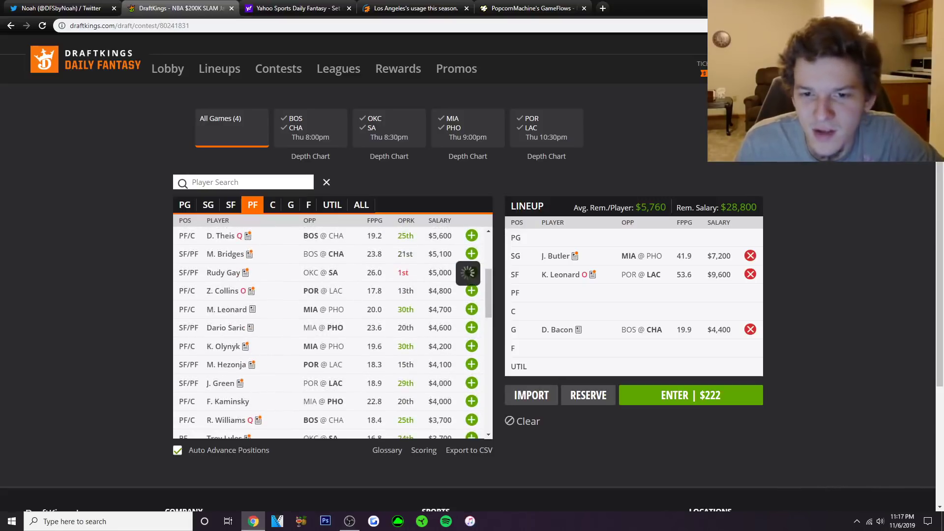
pyautogui.click(227, 309)
pyautogui.click(466, 212)
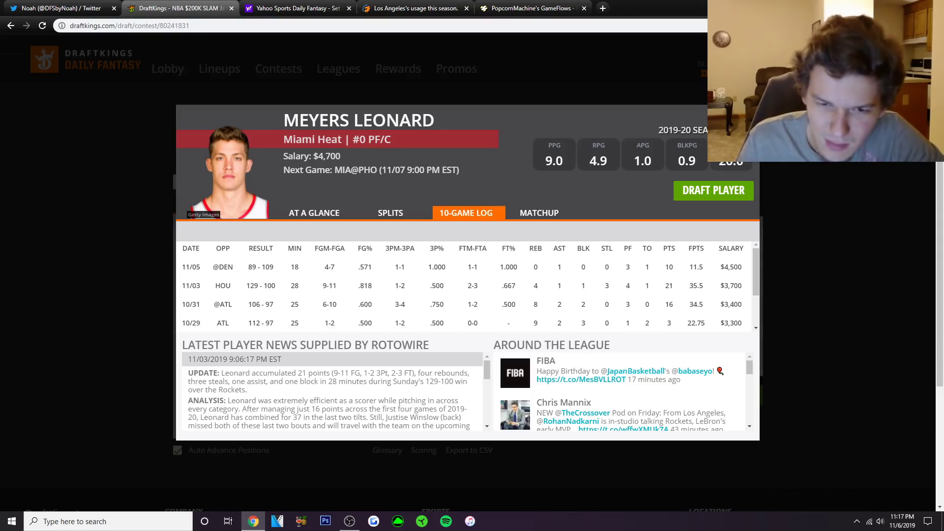
pyautogui.moveTo(755, 270); pyautogui.dragTo(755, 271)
pyautogui.press('Escape')
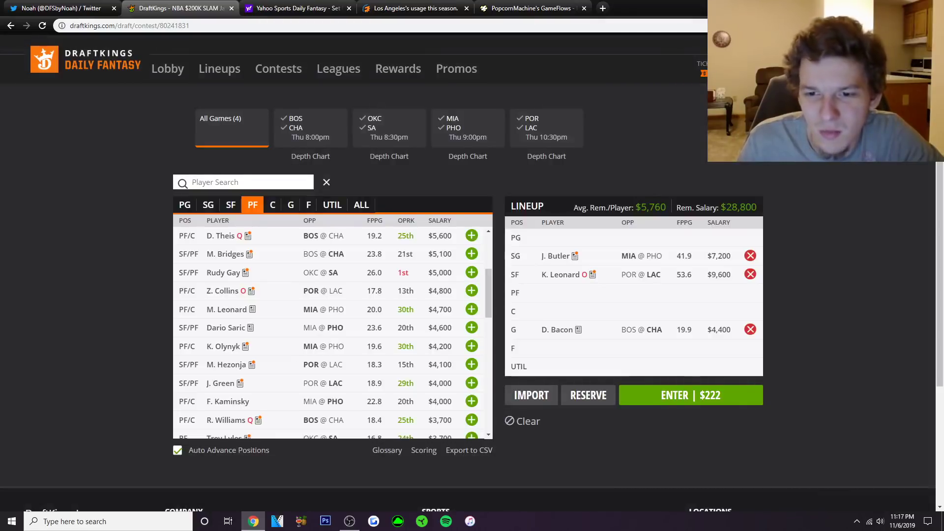
pyautogui.scroll(-1, 332, 333)
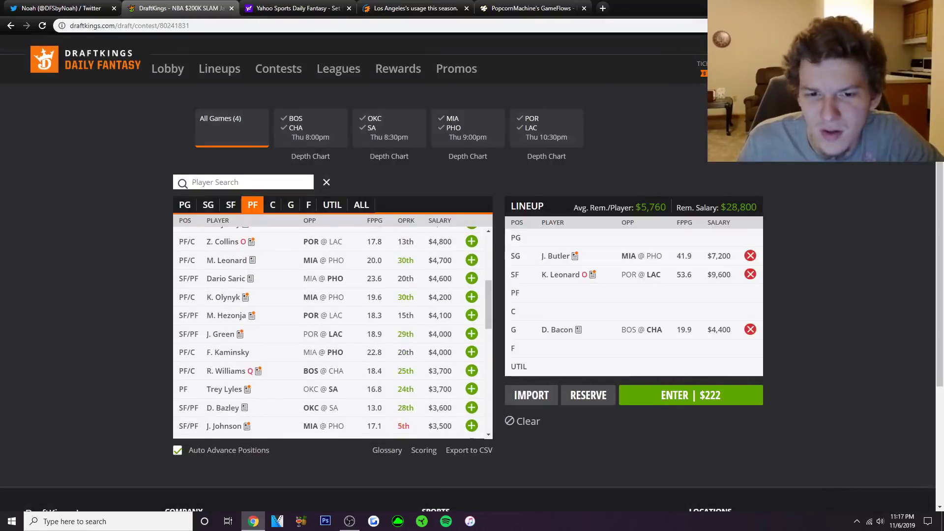
pyautogui.scroll(-2, 332, 332)
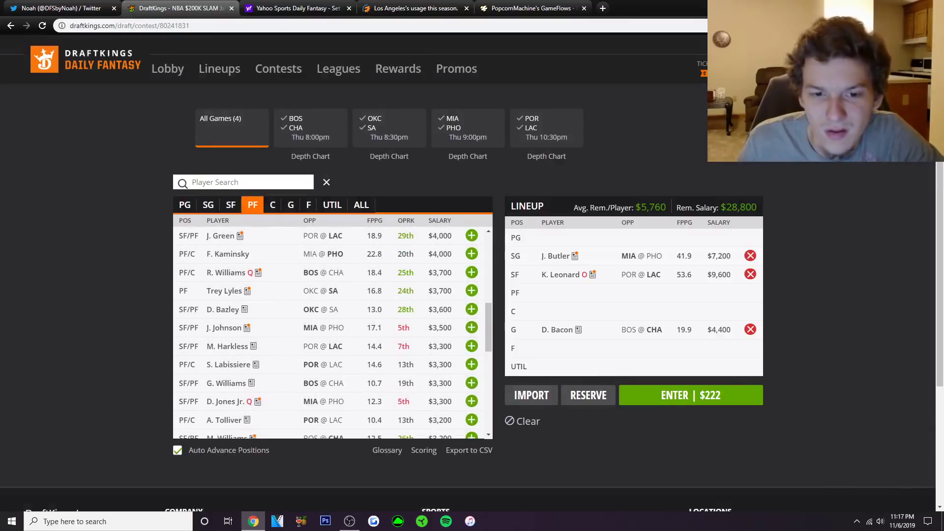
pyautogui.scroll(6, 332, 332)
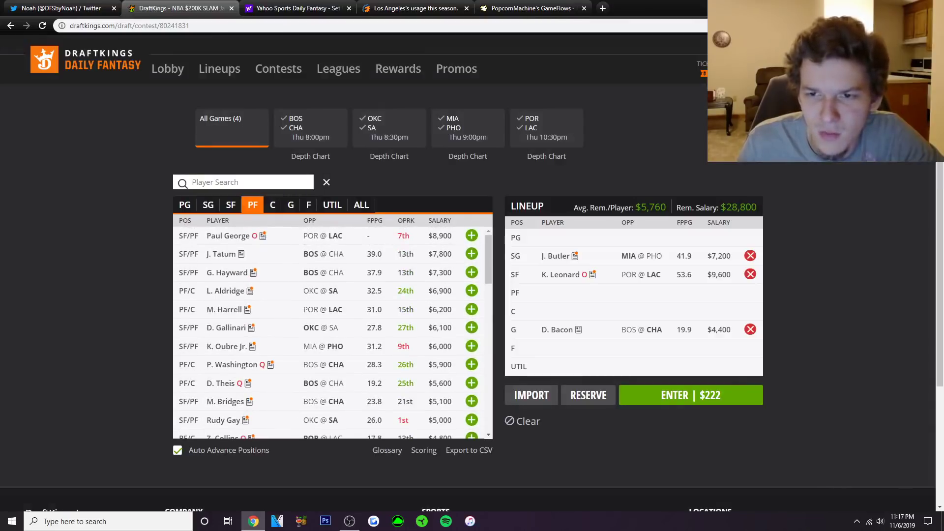
# Switch to the center list and examine Bam Adebayo's 10-game log, then close his card.
pyautogui.click(272, 204)
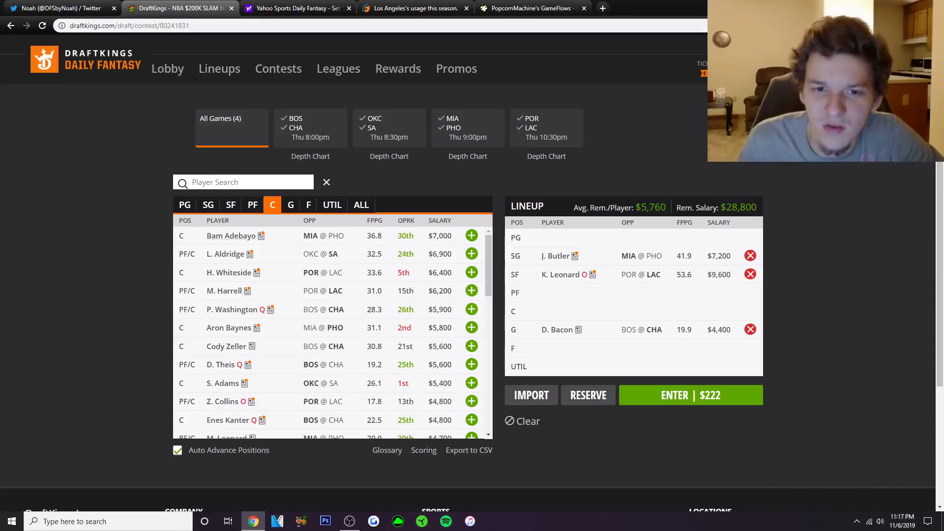
pyautogui.click(472, 272)
pyautogui.click(466, 213)
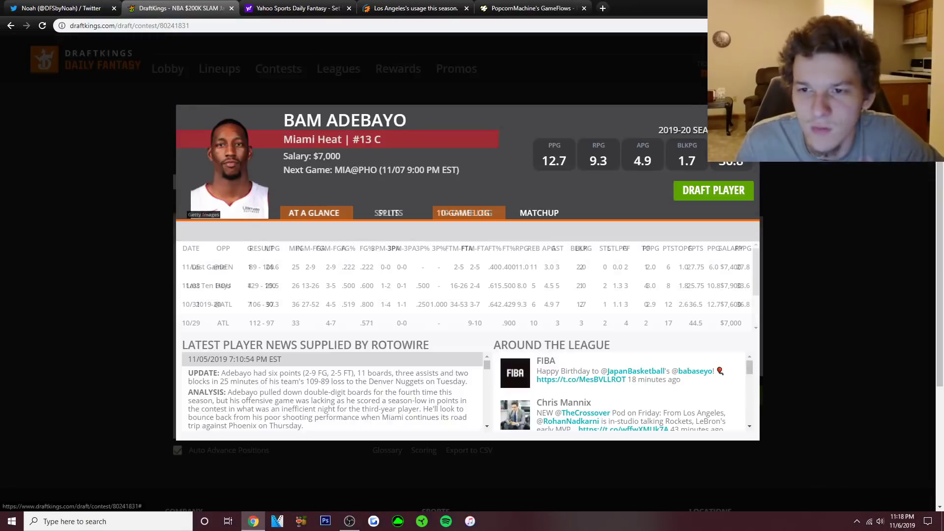
pyautogui.scroll(-3, 467, 285)
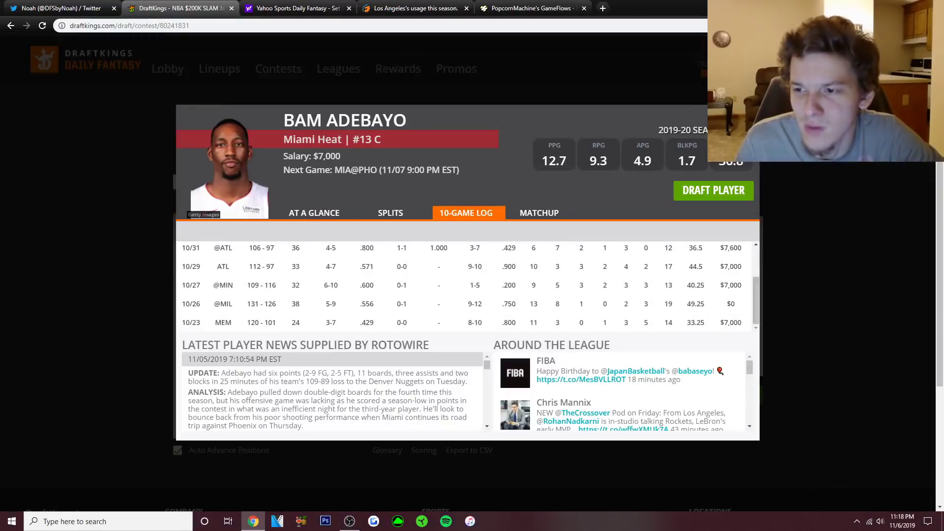
pyautogui.scroll(3, 467, 285)
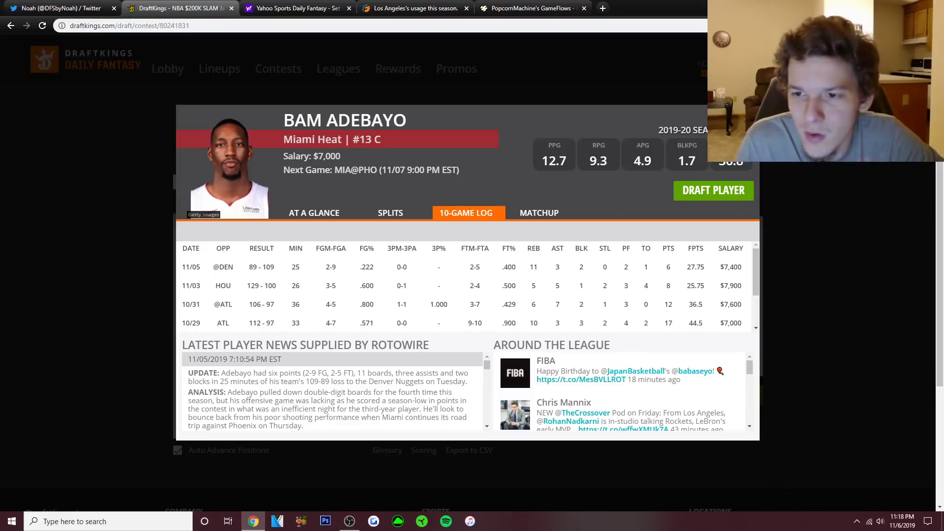
pyautogui.scroll(-1, 467, 288)
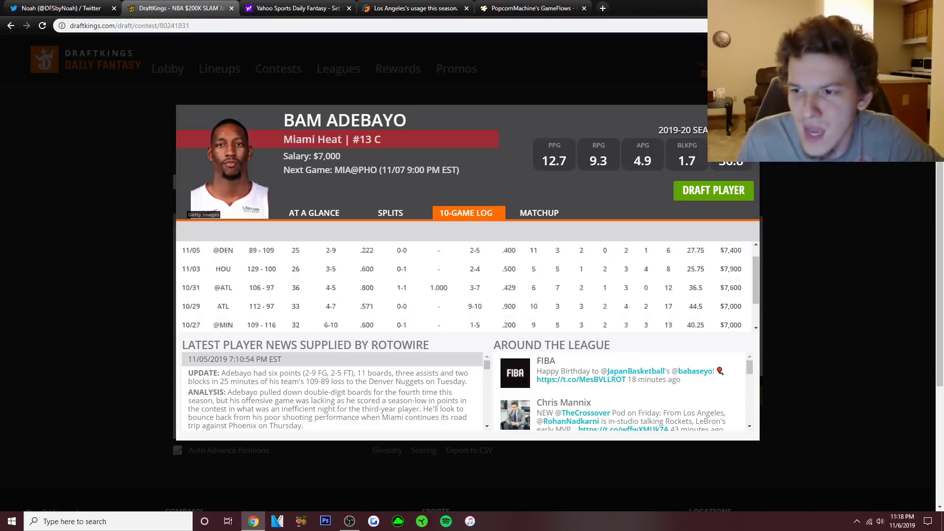
pyautogui.scroll(-1, 467, 287)
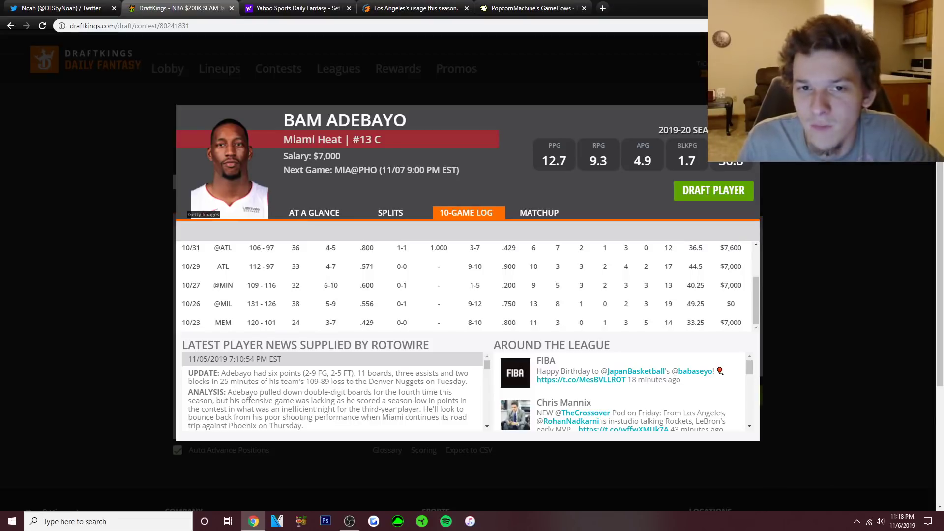
pyautogui.scroll(2, 467, 287)
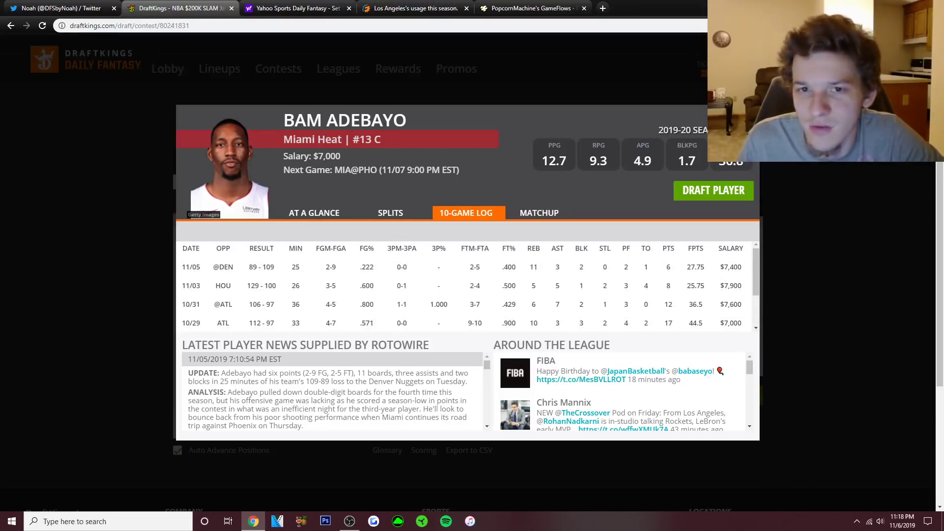
pyautogui.press('Escape')
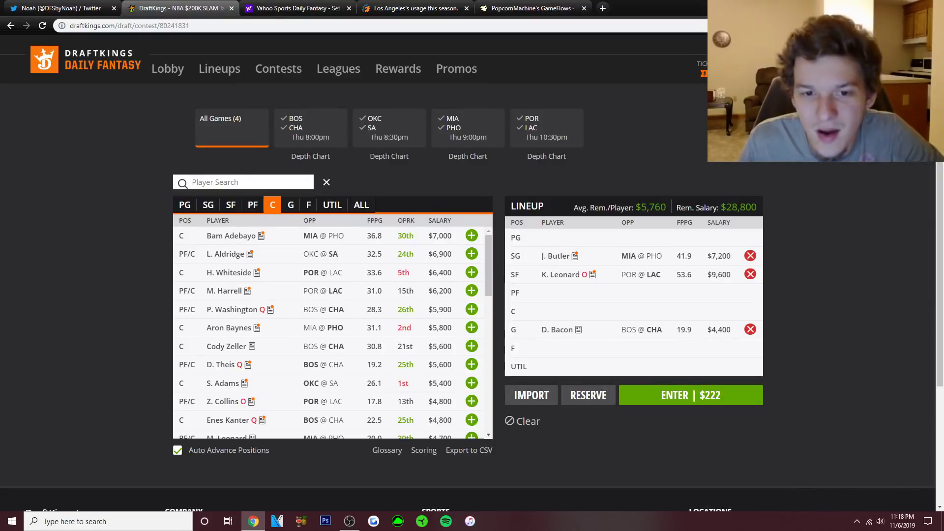
# Add center Hassan Whiteside to the DraftKings lineup and to the center slot of the Yahoo lineup.
pyautogui.click(471, 272)
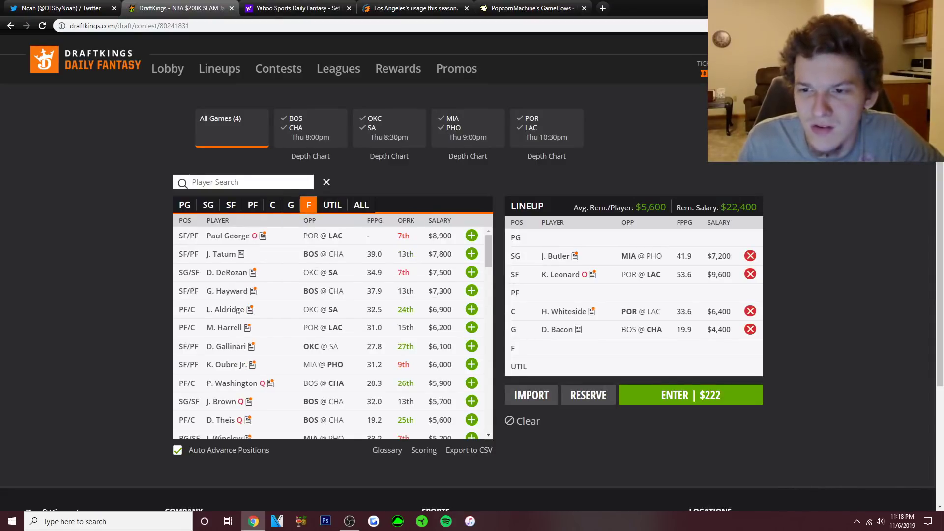
pyautogui.click(272, 205)
pyautogui.click(297, 7)
pyautogui.click(311, 91)
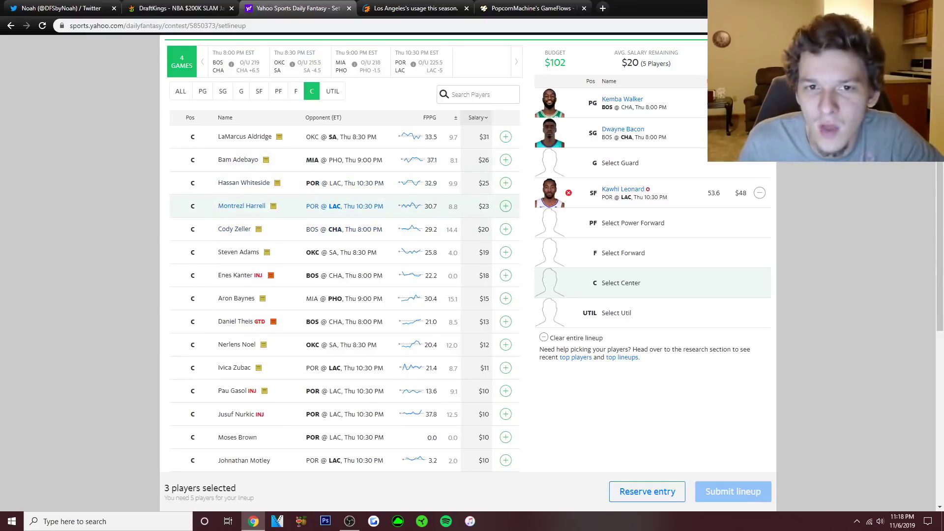
pyautogui.click(505, 183)
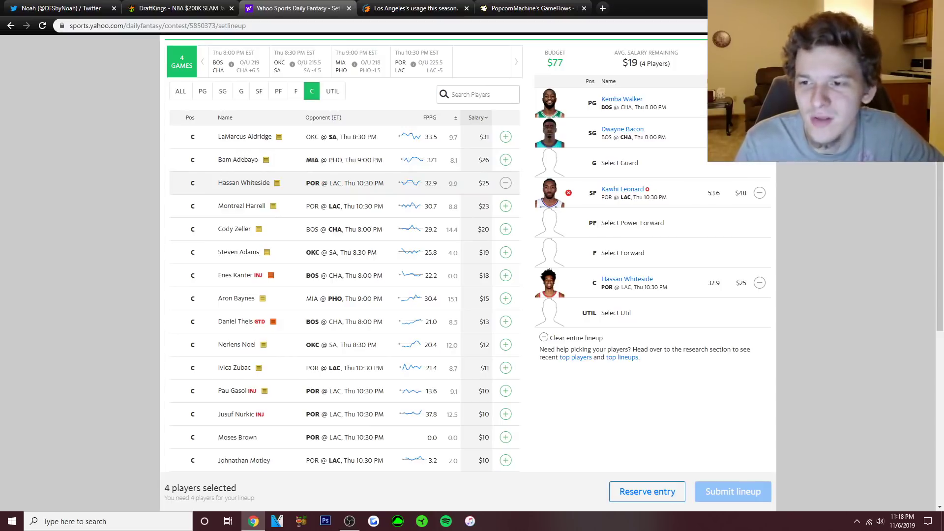
# Return to DraftKings and examine Hassan Whiteside's 10-game log from the lineup, then close his card.
pyautogui.click(177, 8)
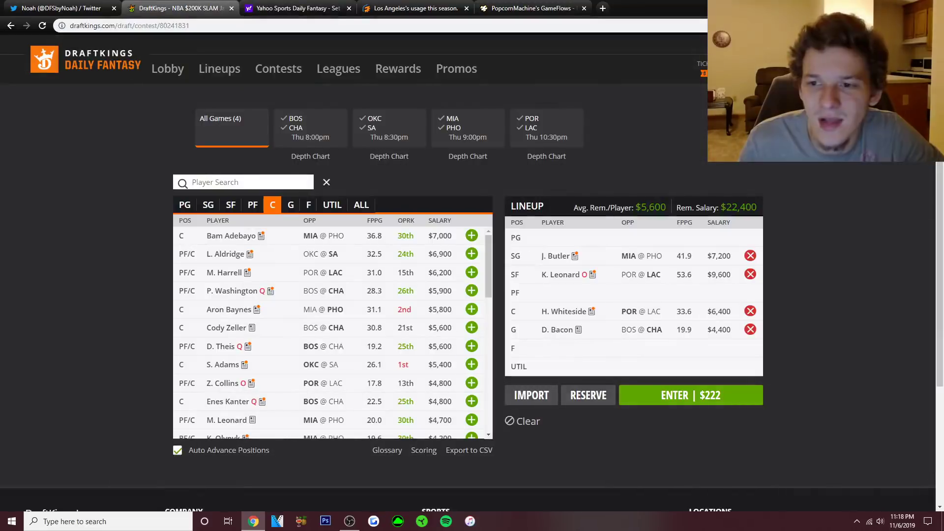
pyautogui.click(564, 311)
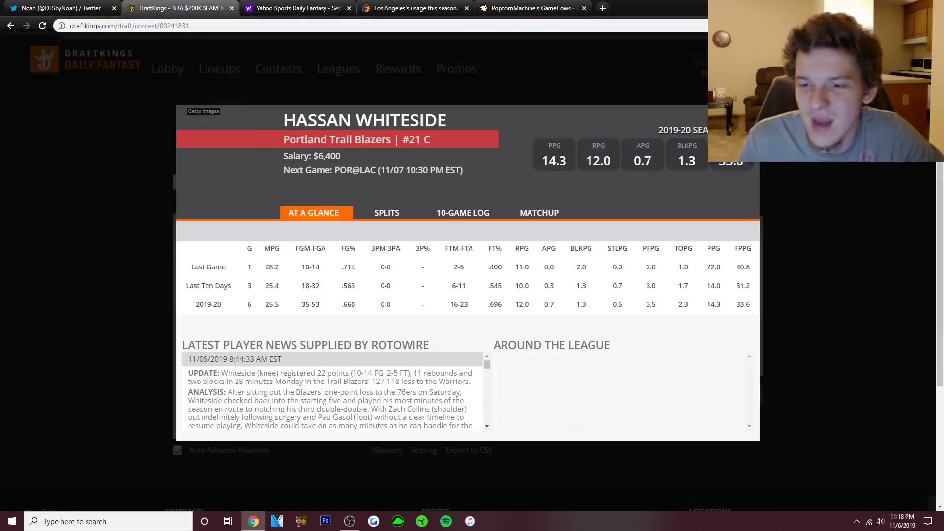
pyautogui.click(463, 213)
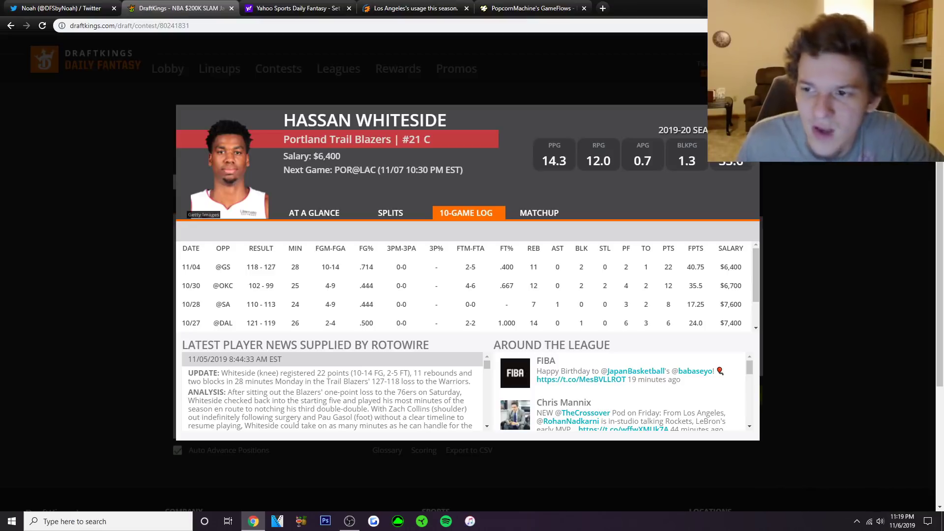
pyautogui.scroll(-2, 467, 285)
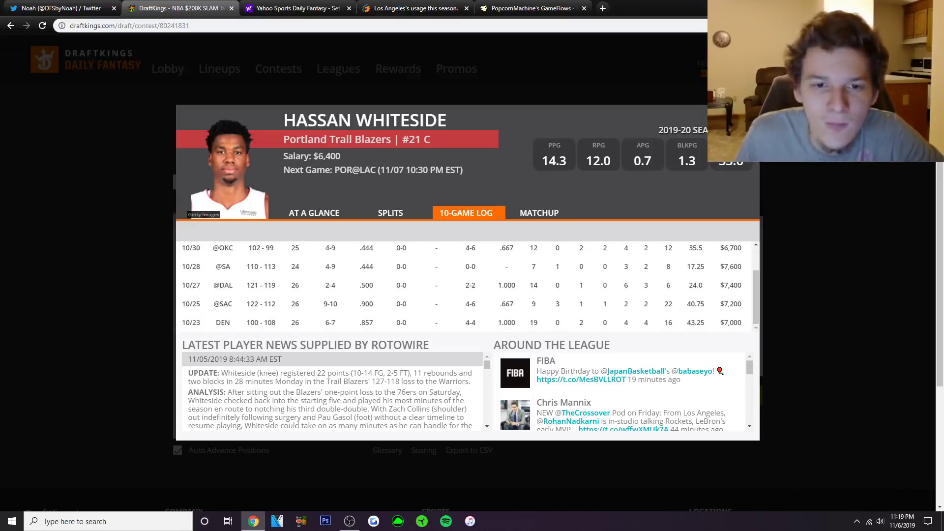
pyautogui.scroll(-1, 467, 285)
pyautogui.scroll(2, 466, 246)
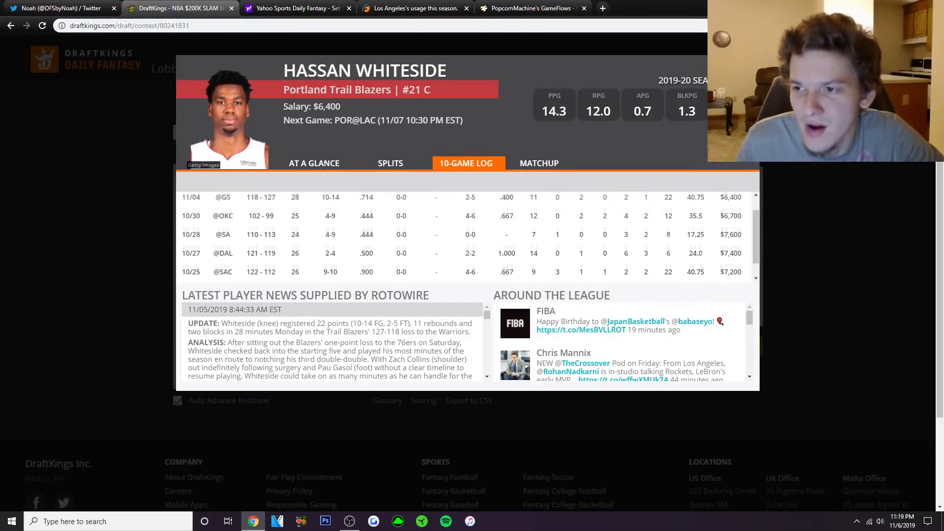
pyautogui.press('Escape')
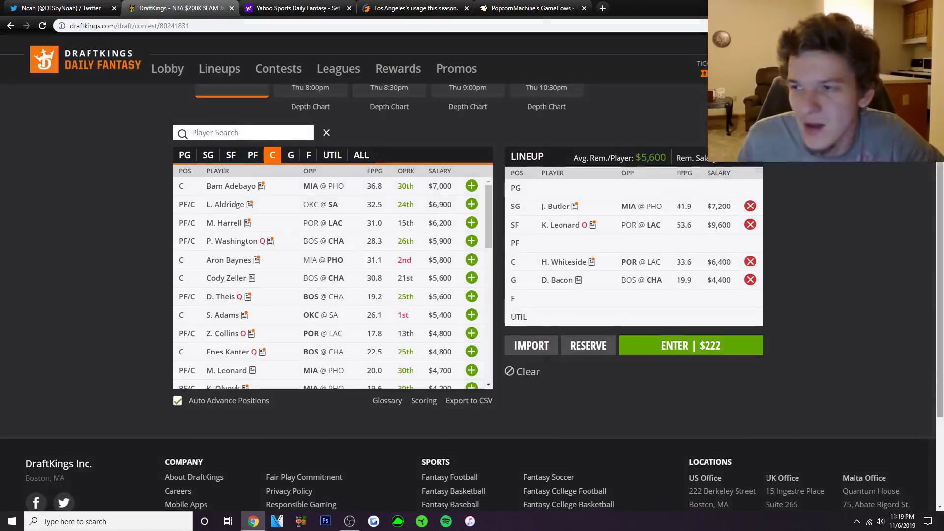
# Check Aron Baynes's 10-game log from the DraftKings center list.
pyautogui.scroll(1, 472, 295)
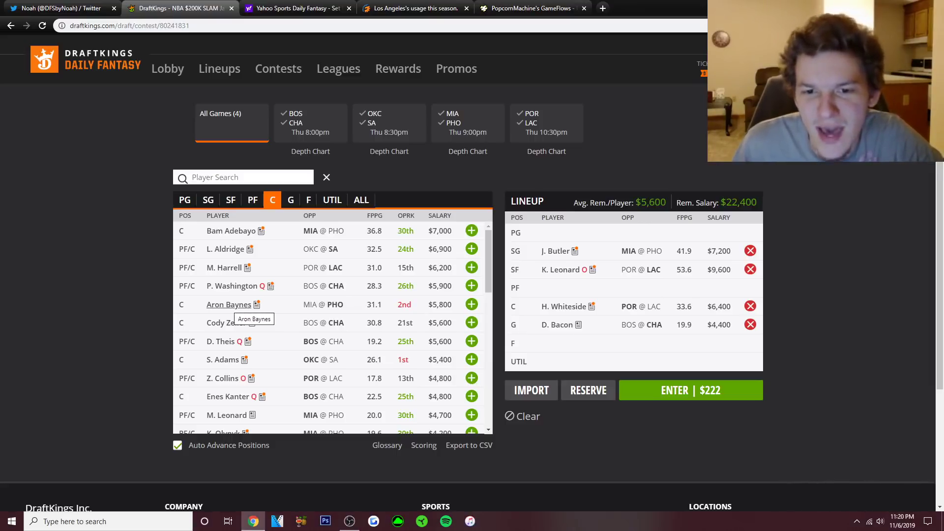
pyautogui.click(229, 305)
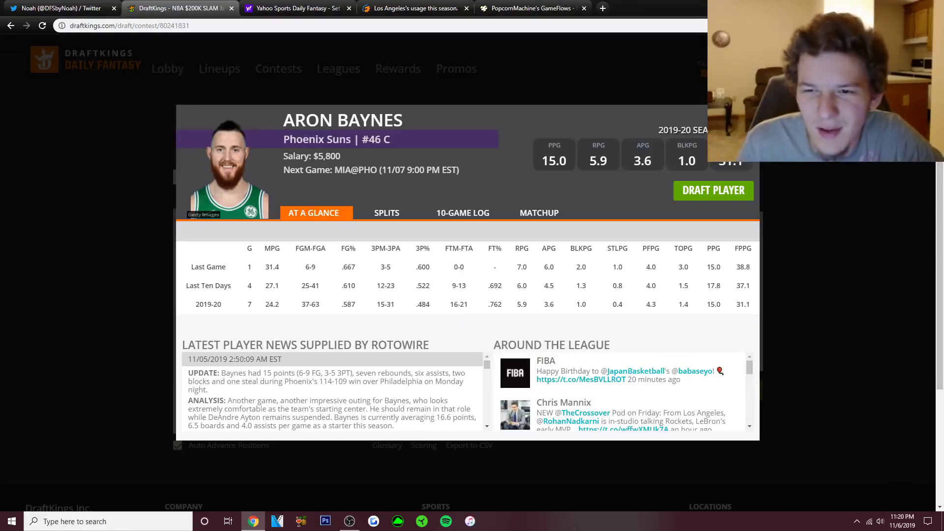
pyautogui.click(463, 212)
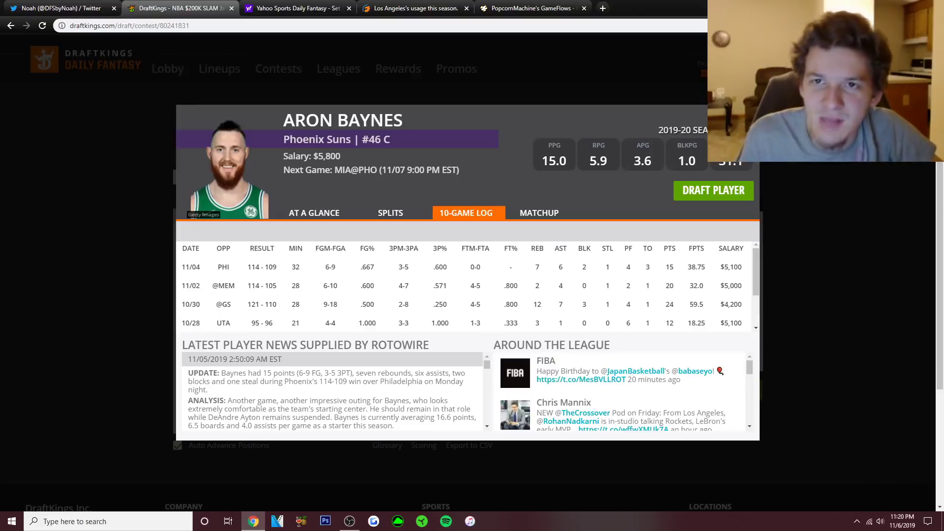
# Switch to RotoGrinders CourtIQ and query the Phoenix Suns' usage this season with Deandre Ayton off the court.
pyautogui.click(413, 8)
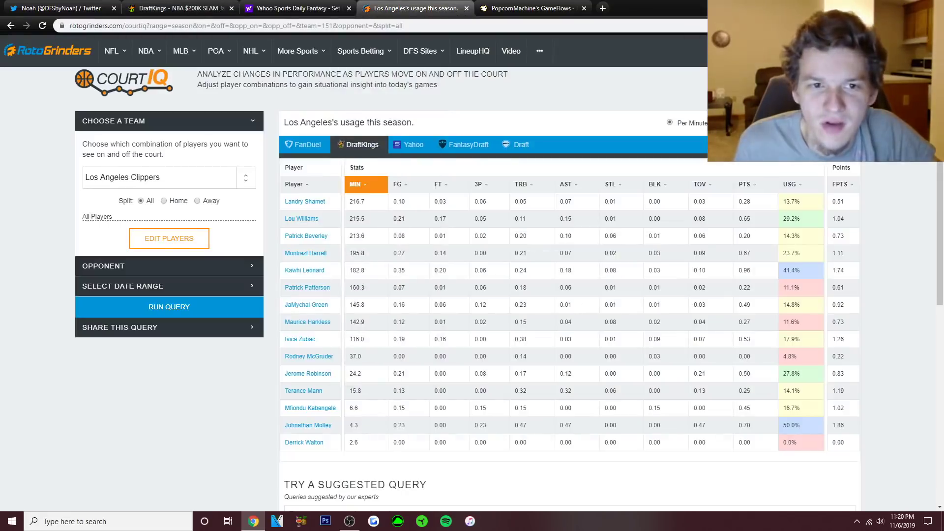
pyautogui.click(158, 177)
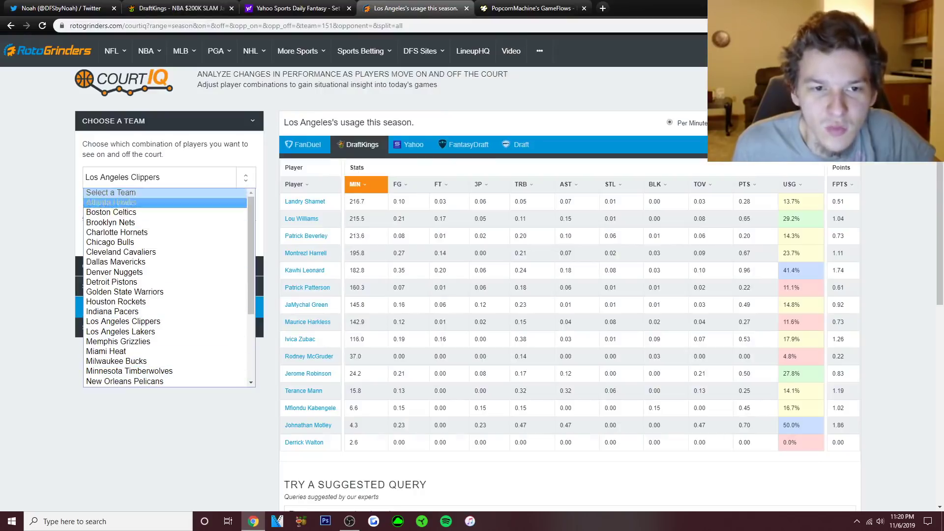
pyautogui.scroll(-4, 147, 295)
pyautogui.click(123, 330)
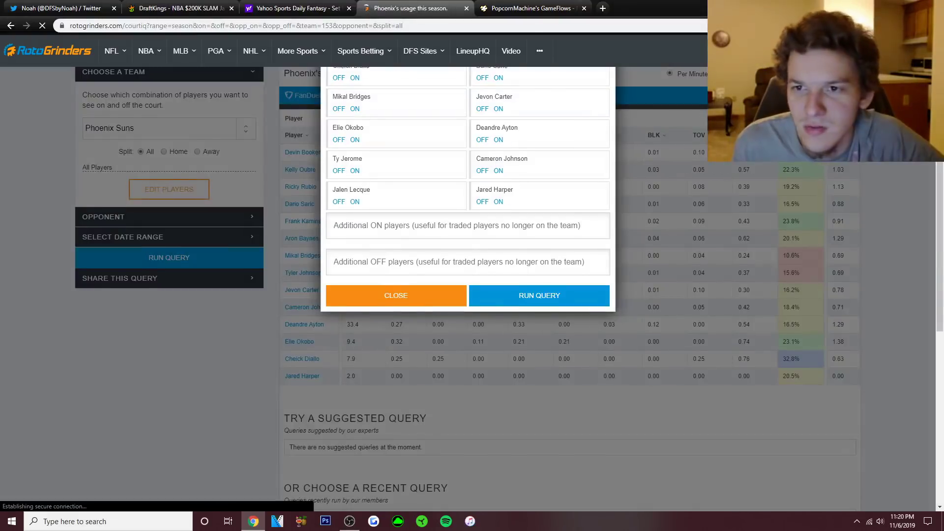
pyautogui.click(482, 238)
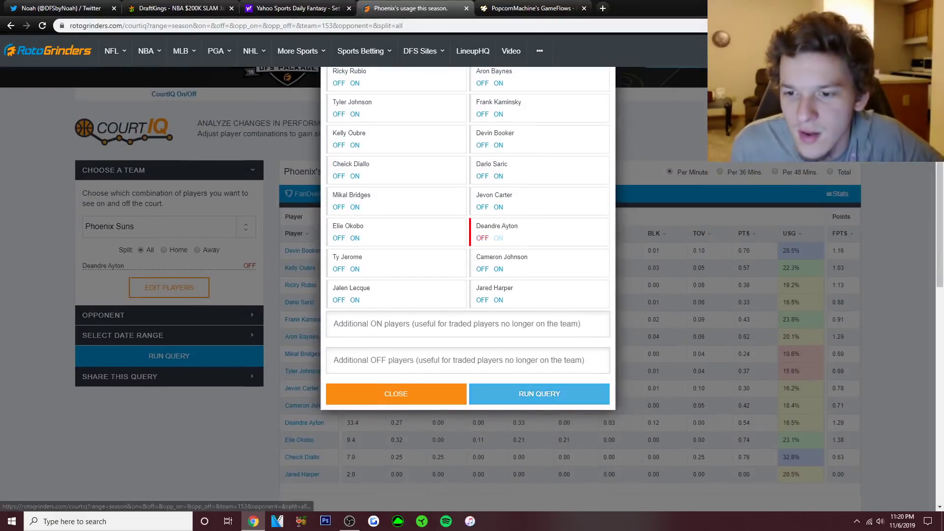
pyautogui.click(539, 393)
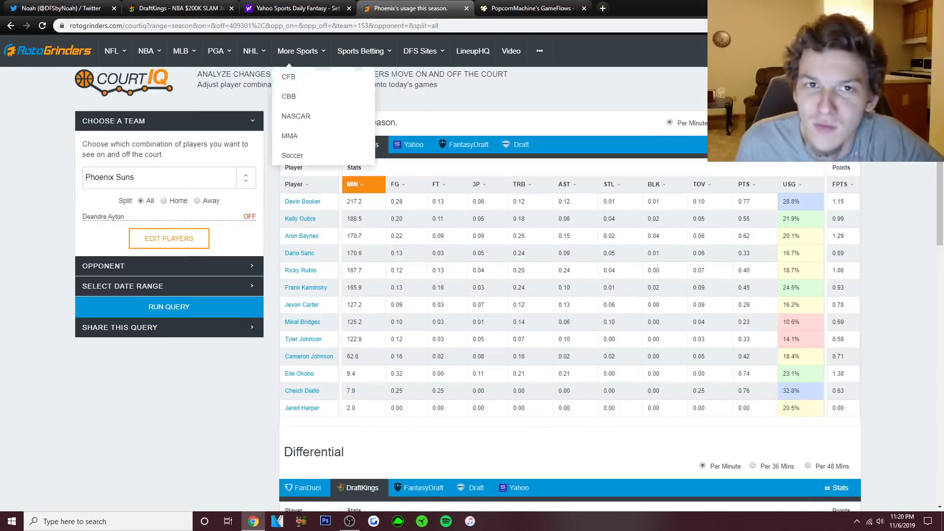
# Close Aron Baynes's card on DraftKings and add him to the utility slot of both the DraftKings and Yahoo lineups.
pyautogui.click(177, 8)
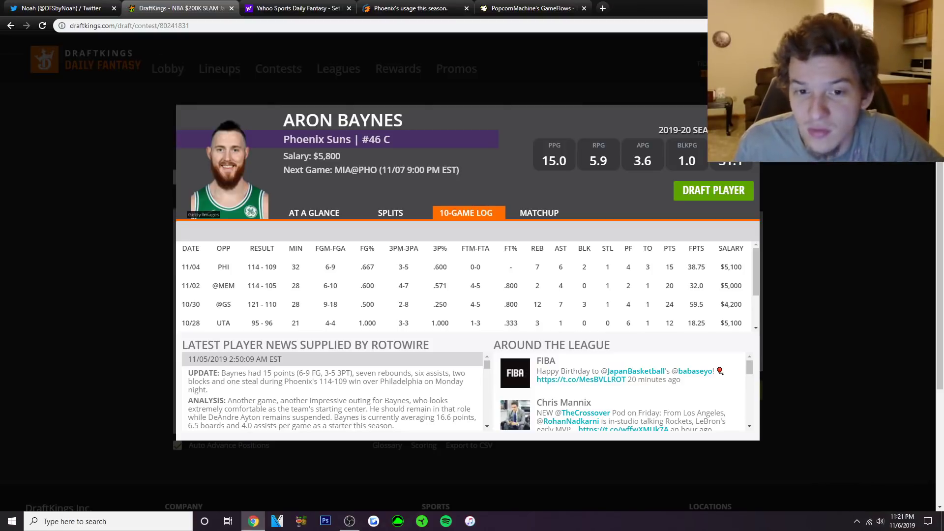
pyautogui.press('Escape')
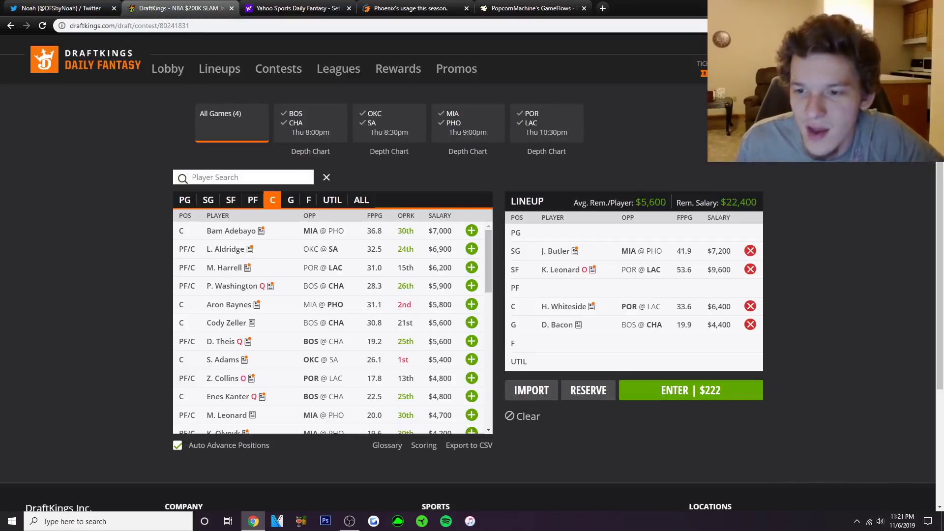
pyautogui.click(470, 304)
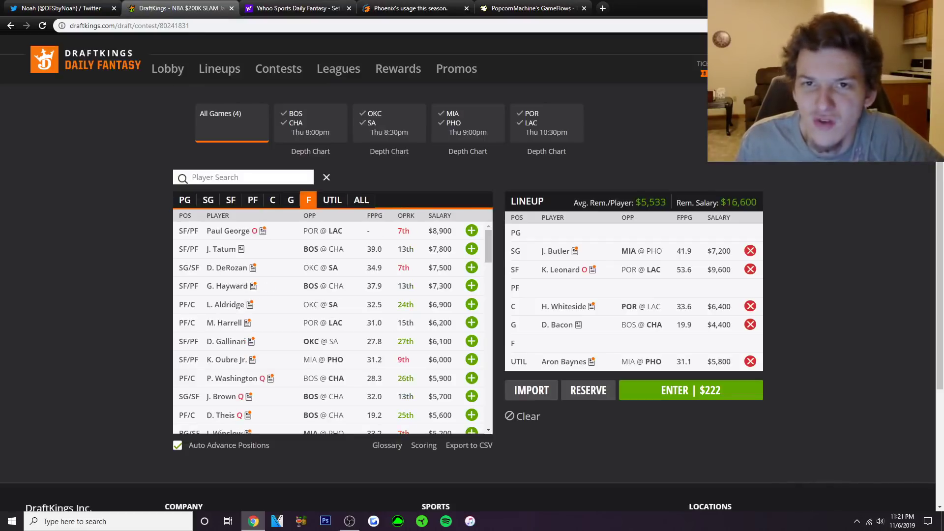
pyautogui.click(297, 8)
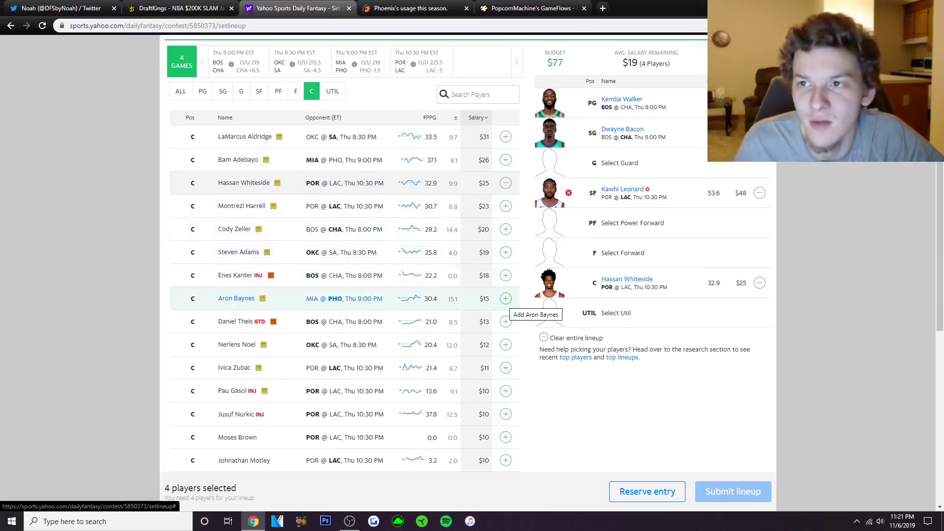
pyautogui.click(505, 299)
pyautogui.scroll(1, 506, 299)
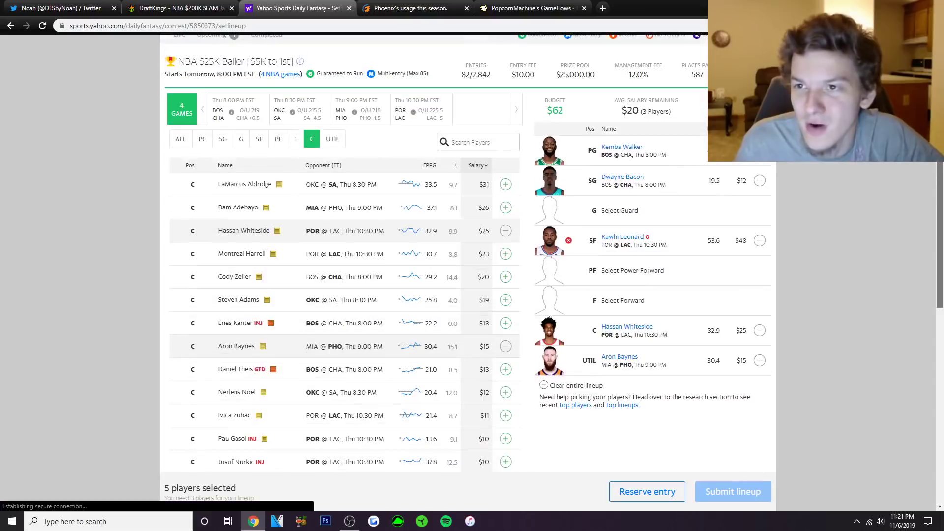
# Return to the DraftKings center list and examine Cody Zeller's 10-game log, then close his card.
pyautogui.click(177, 7)
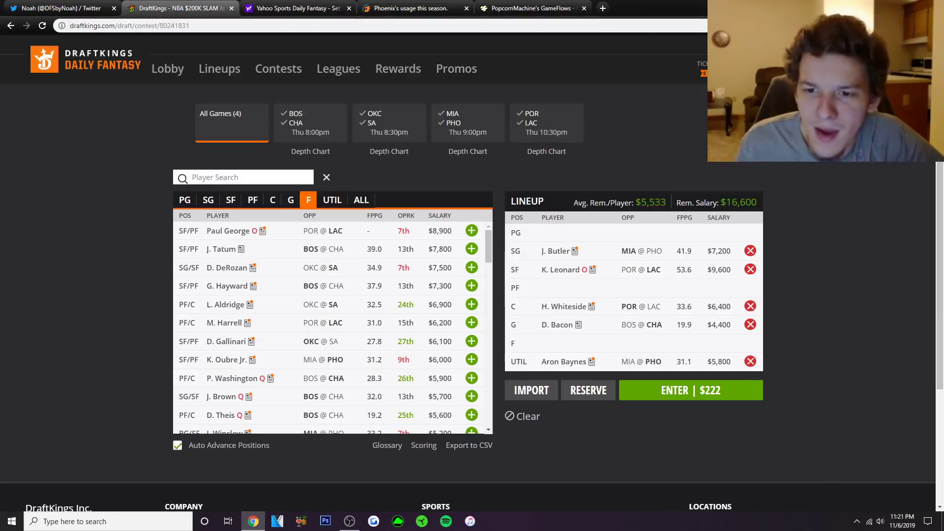
pyautogui.scroll(-1, 333, 327)
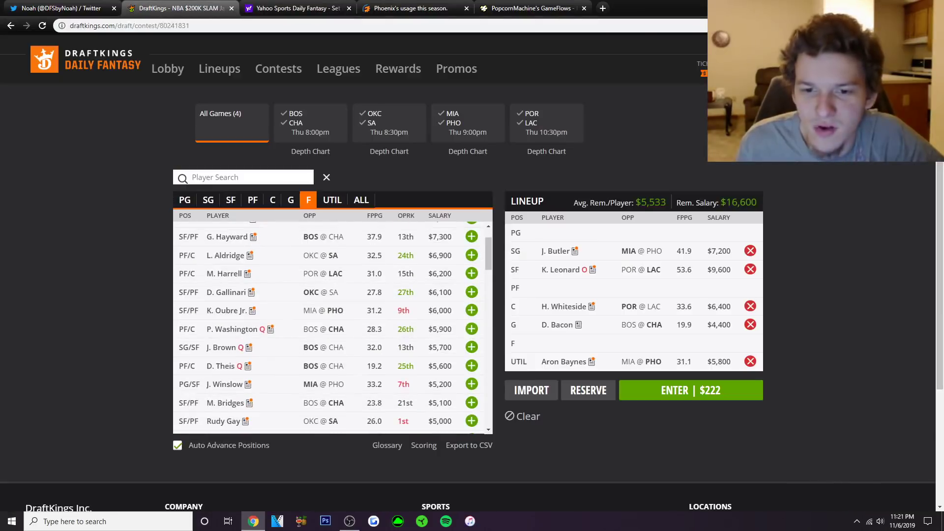
pyautogui.click(272, 200)
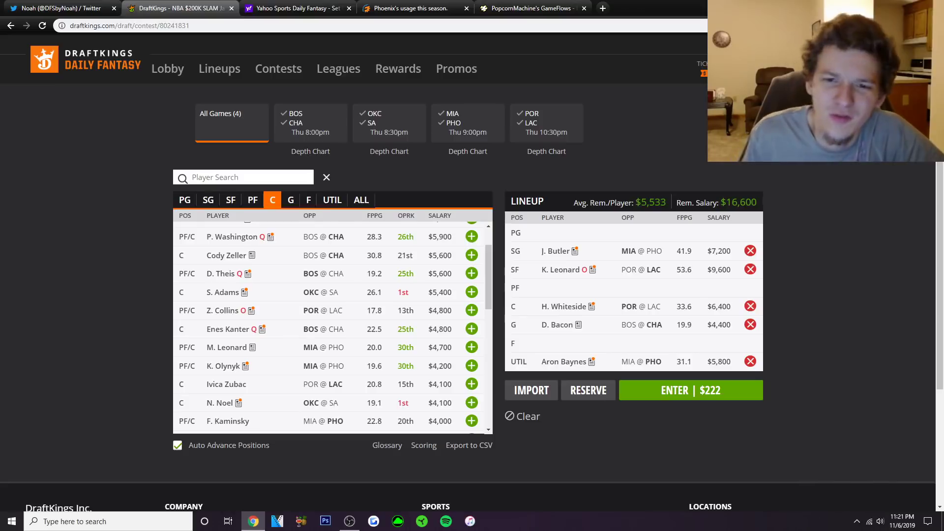
pyautogui.click(471, 273)
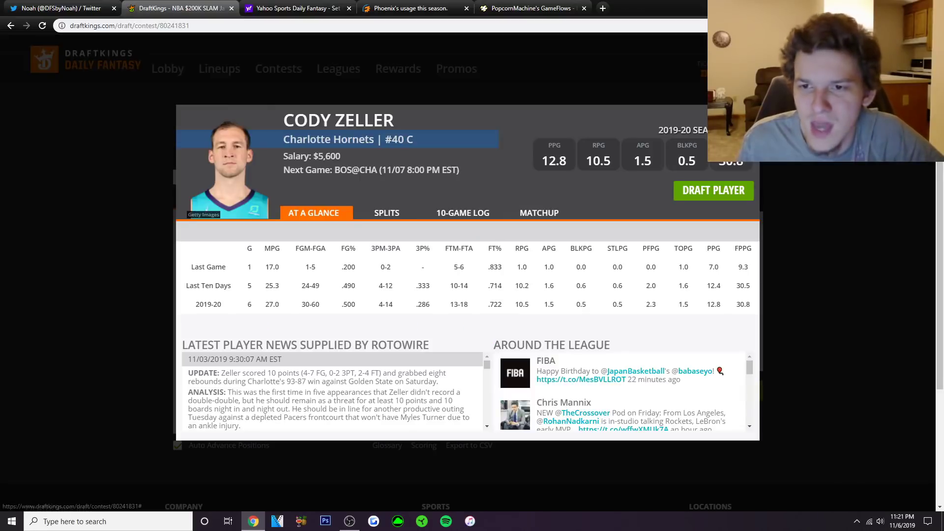
pyautogui.click(465, 212)
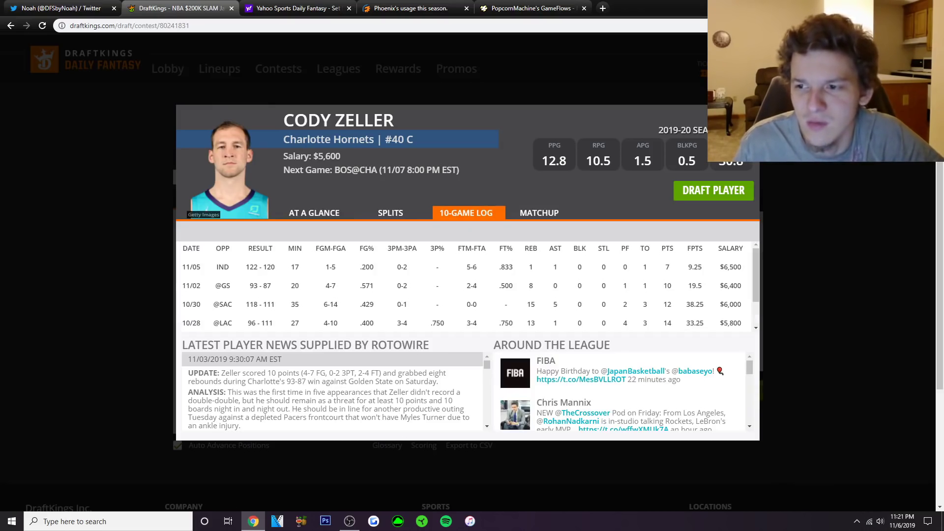
pyautogui.scroll(-1, 466, 285)
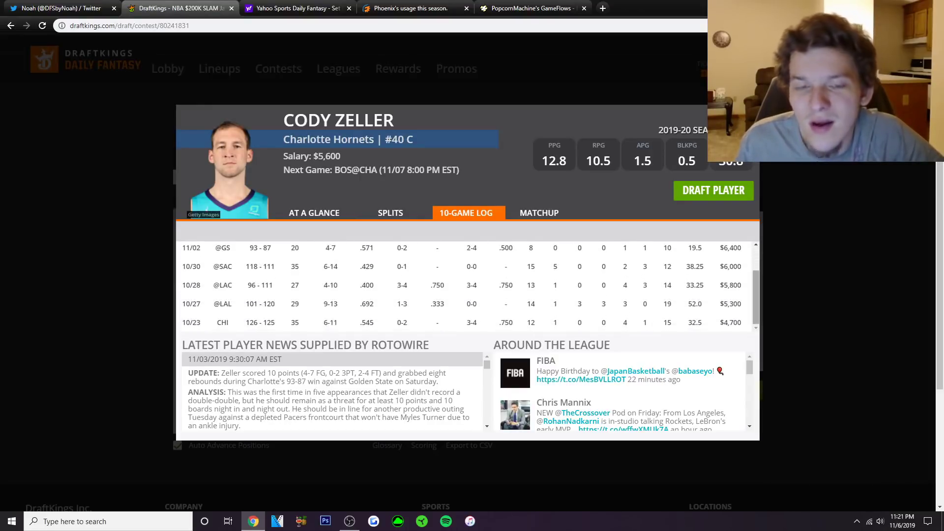
pyautogui.scroll(1, 466, 285)
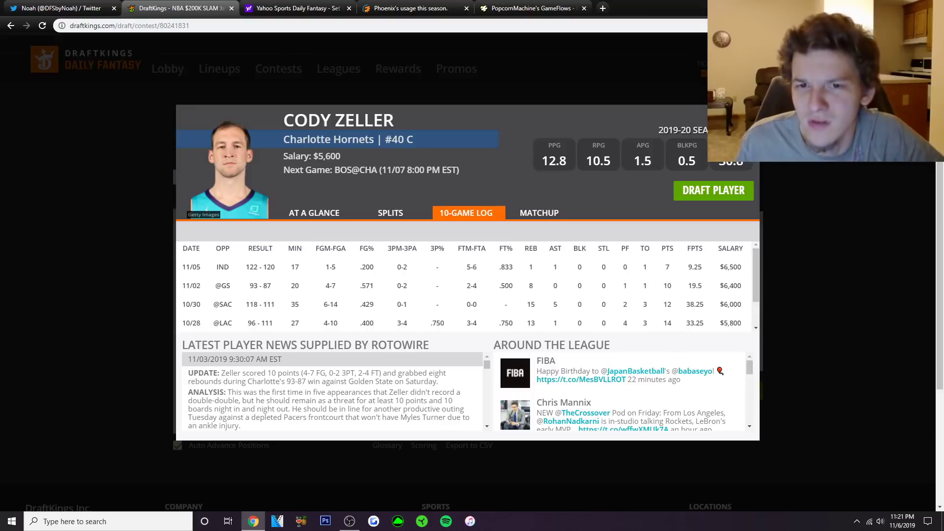
pyautogui.press('Escape')
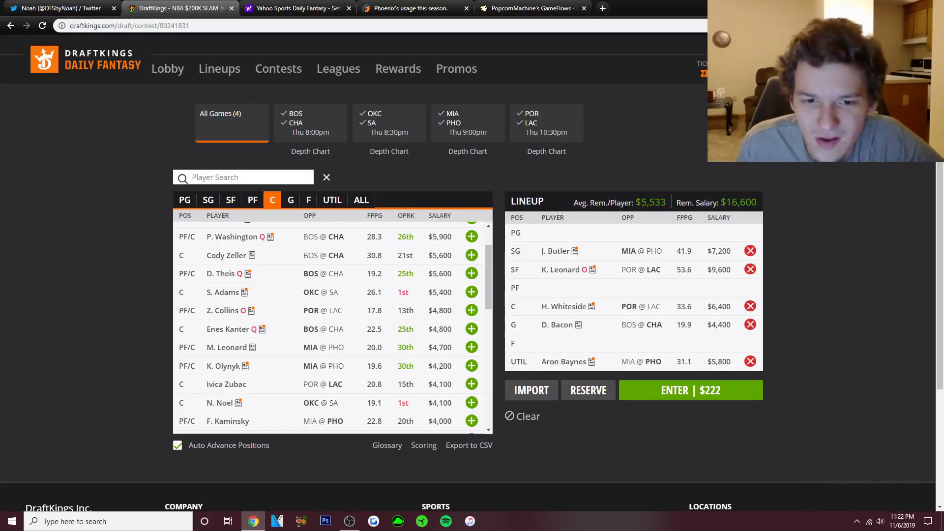
# Browse the cheaper centers in the DraftKings player list and return to the most expensive ones.
pyautogui.scroll(-1, 332, 327)
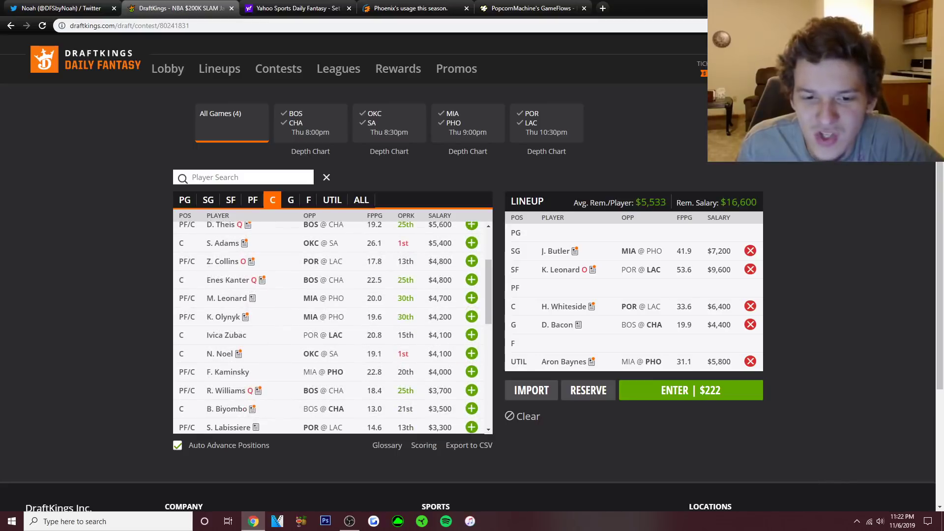
pyautogui.scroll(-2, 333, 327)
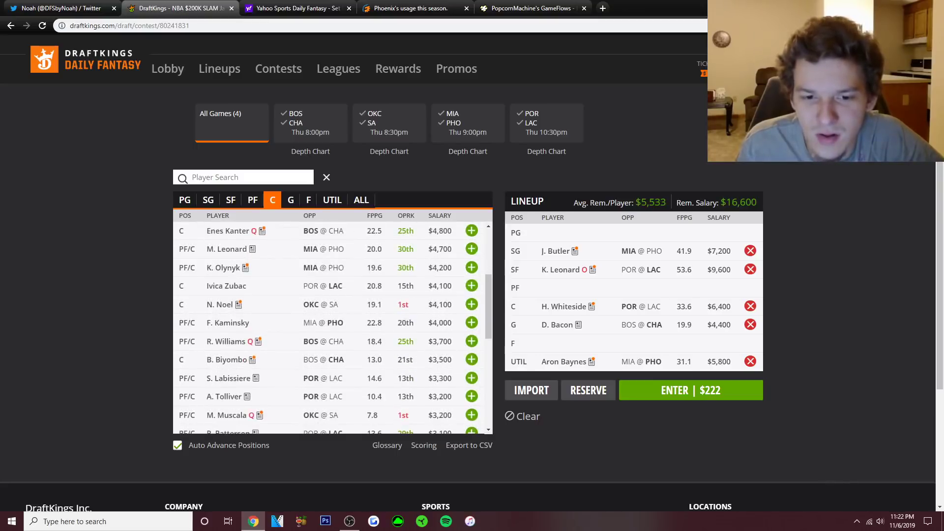
pyautogui.scroll(4, 333, 327)
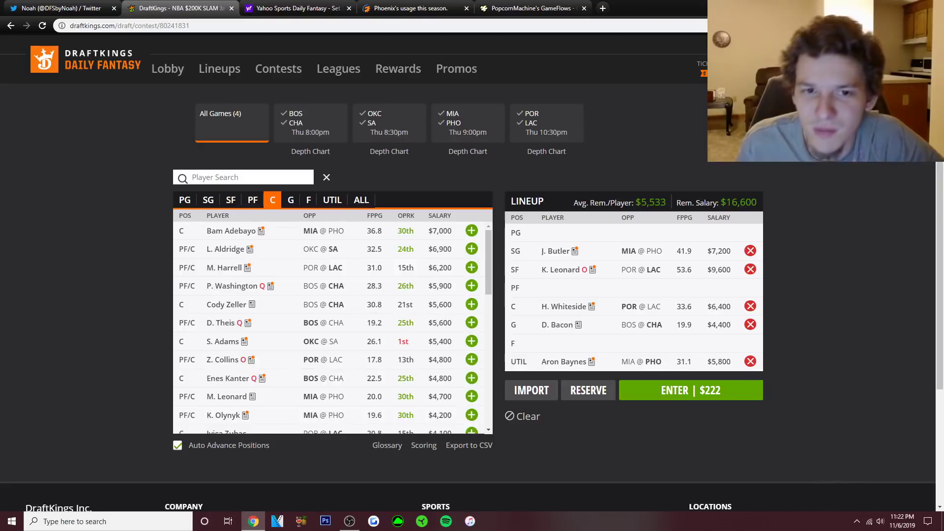
# Switch to the point guard list, show the channel's Twitter profile, and return to the DraftKings lineup.
pyautogui.click(184, 200)
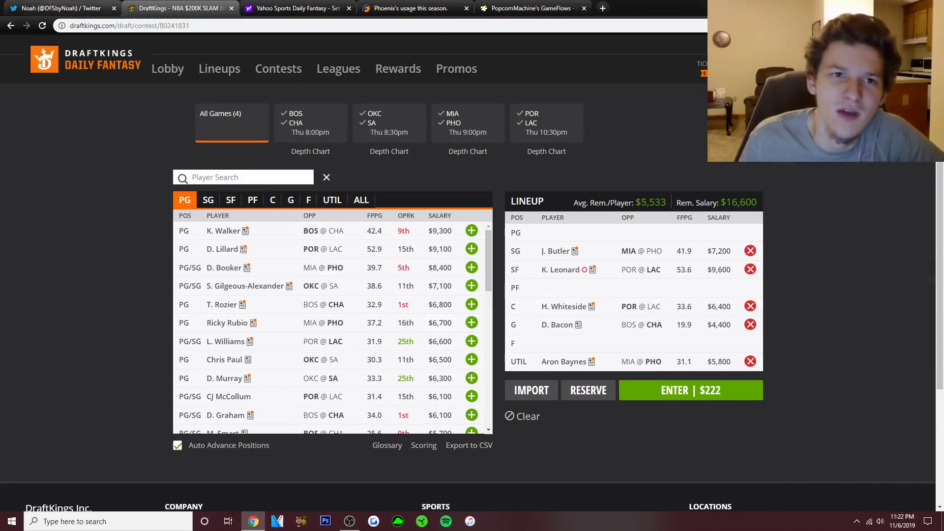
pyautogui.click(59, 8)
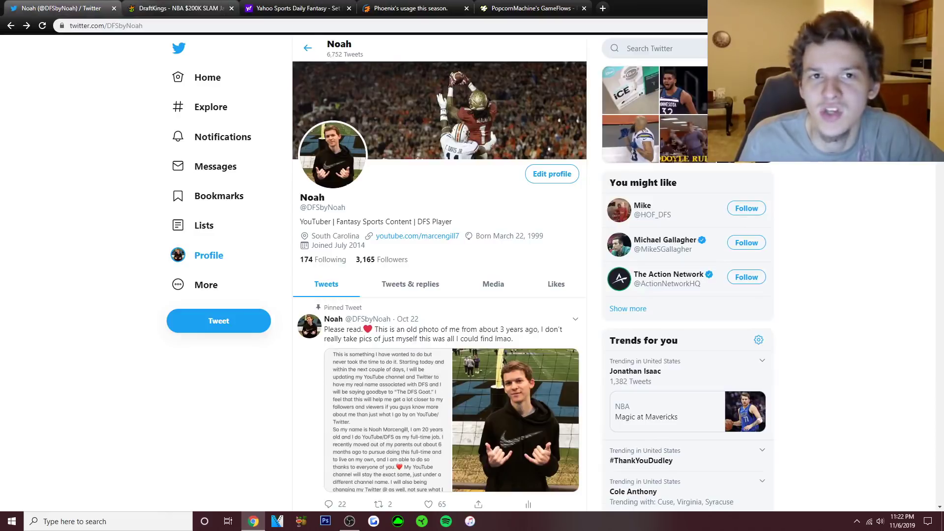
pyautogui.click(179, 8)
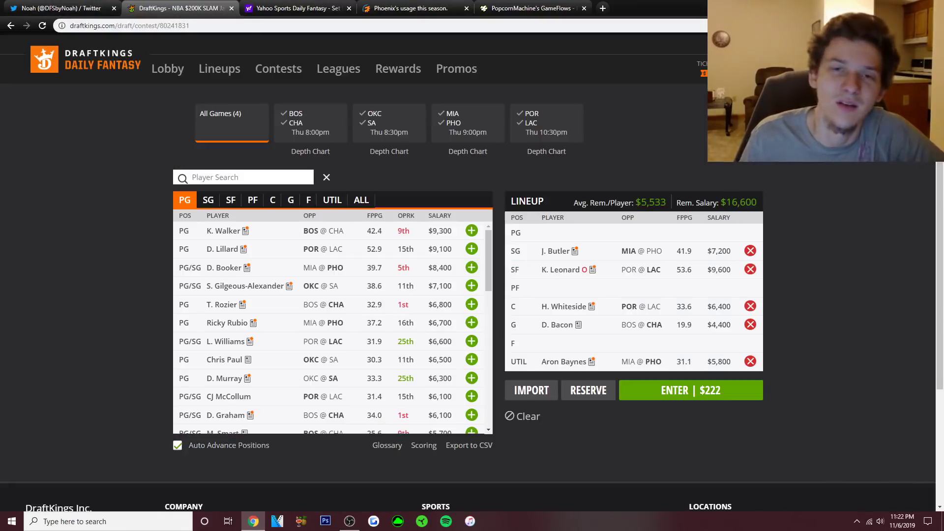